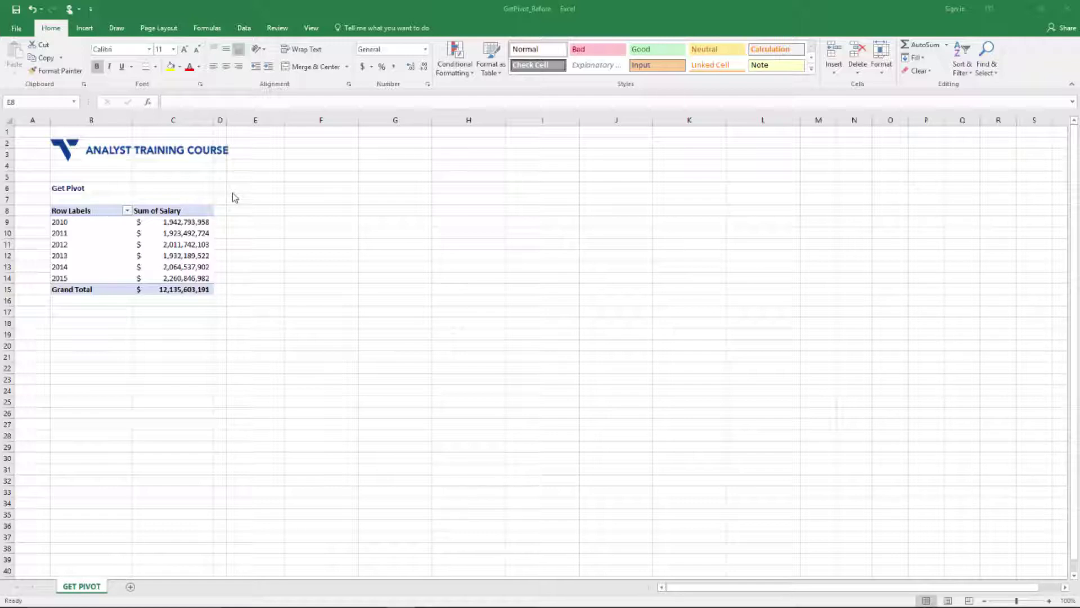
Inspect the pivot table's field layout and its season row labels.
{"action": "left_click", "coordinate": [201, 234]}
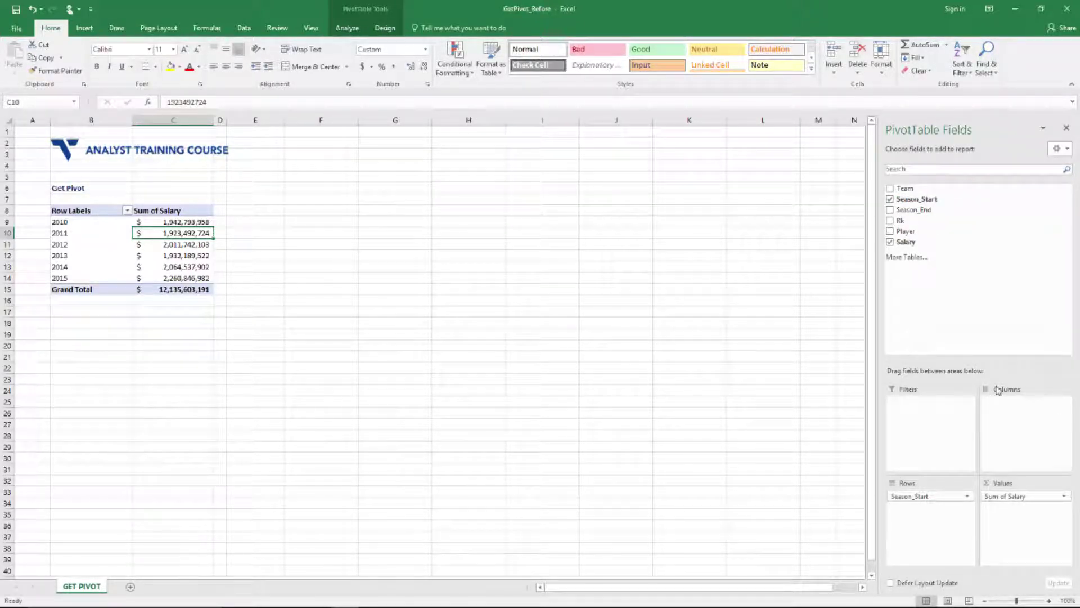
{"action": "left_click", "coordinate": [101, 223]}
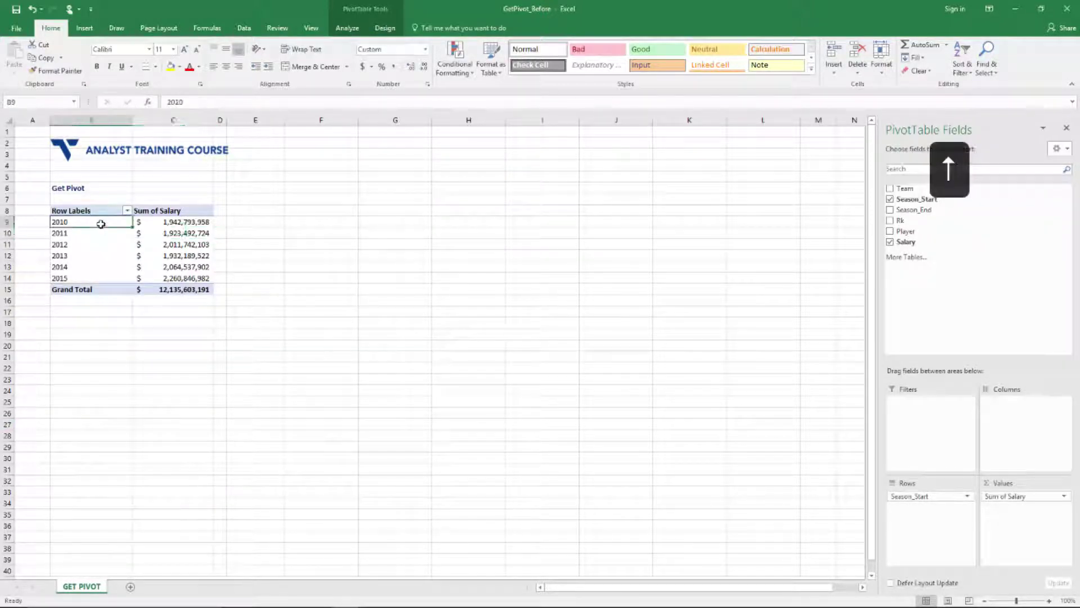
{"action": "key", "text": "ctrl+Down"}
{"action": "key", "text": "Up"}
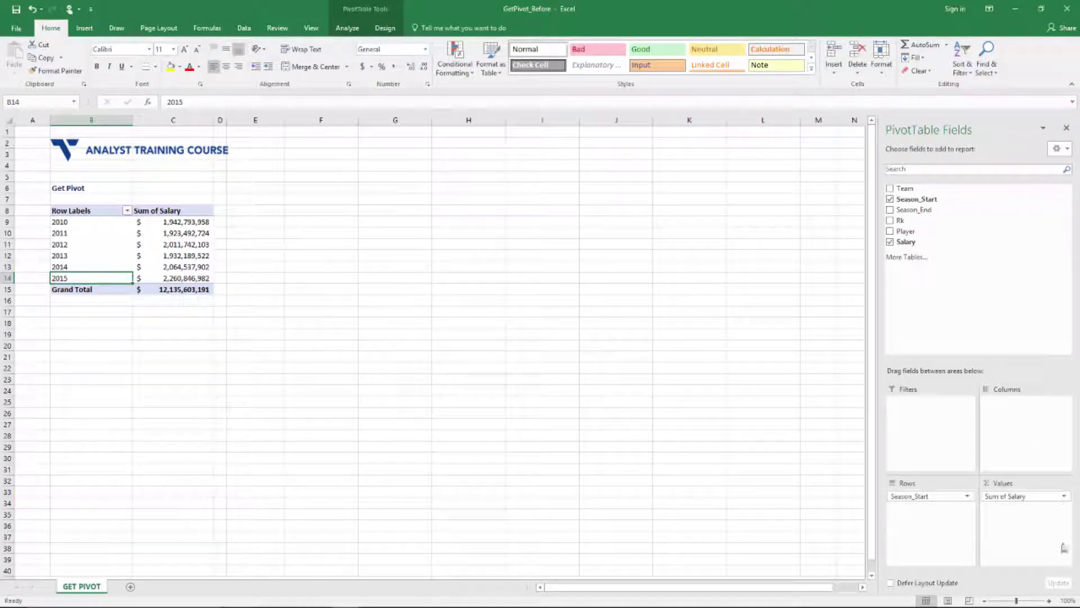
Enter the heading "NBA Salaries by Season Start" in cell F8.
{"action": "left_click", "coordinate": [301, 209]}
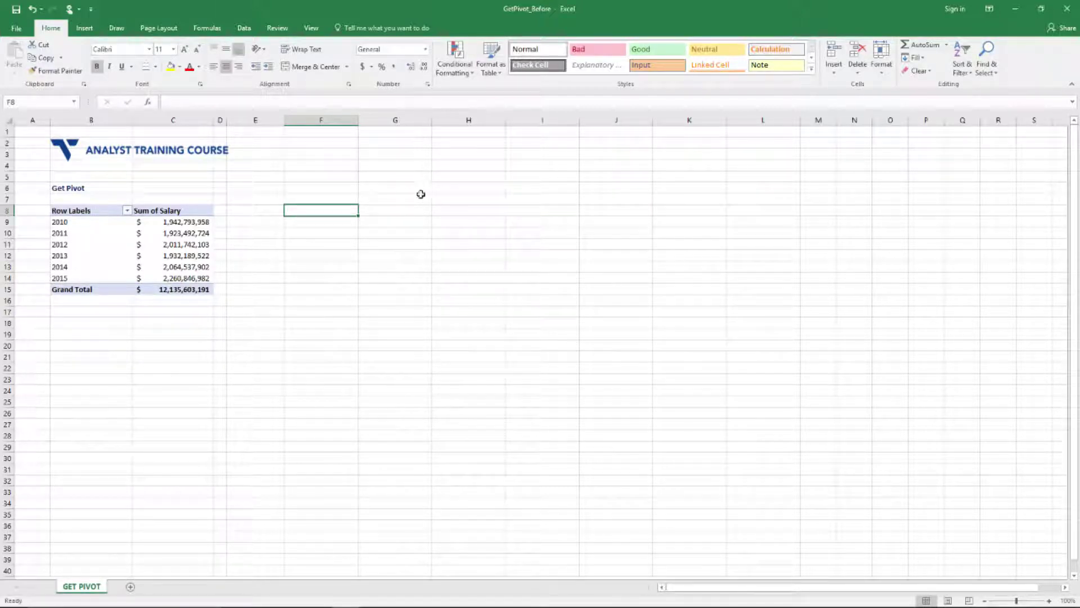
{"action": "key", "text": "Left"}
{"action": "key", "text": "Right"}
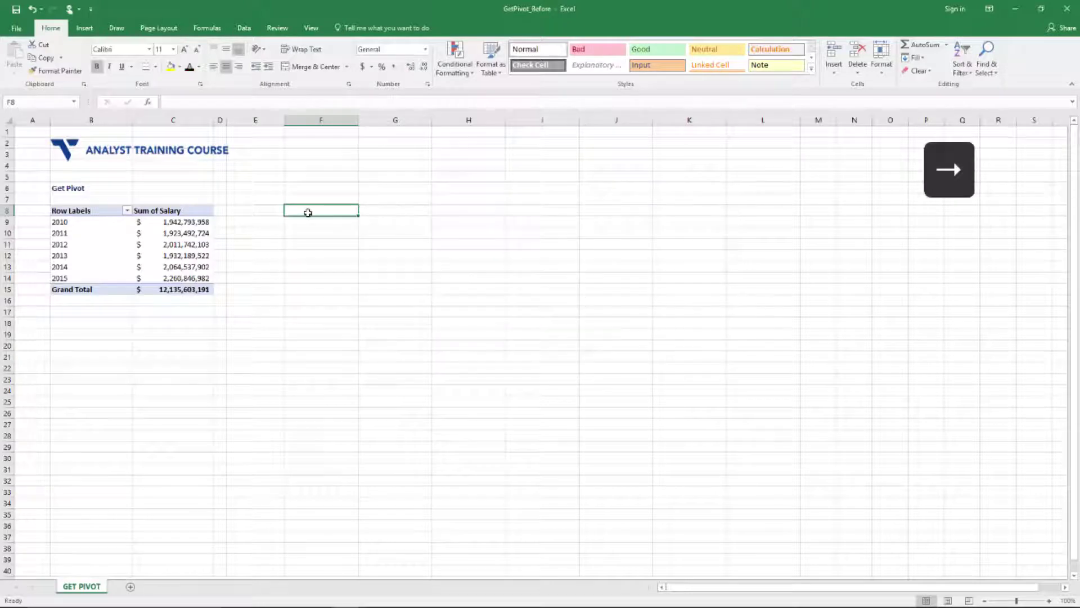
{"action": "key", "text": "Left"}
{"action": "key", "text": "Left"}
{"action": "key", "text": "Right"}
{"action": "key", "text": "Right"}
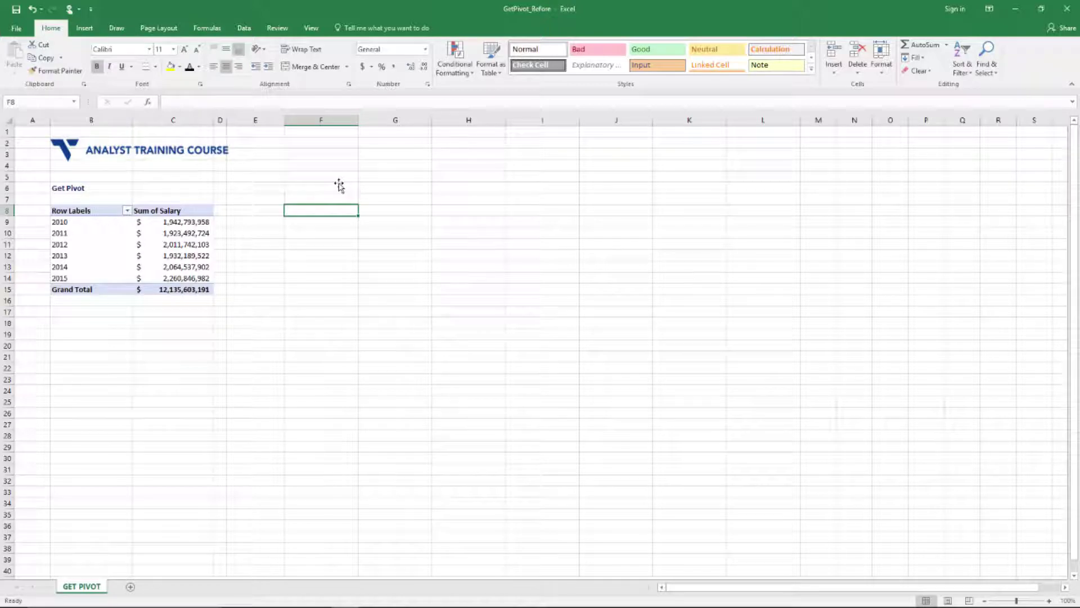
{"action": "type", "text": "NBA S"}
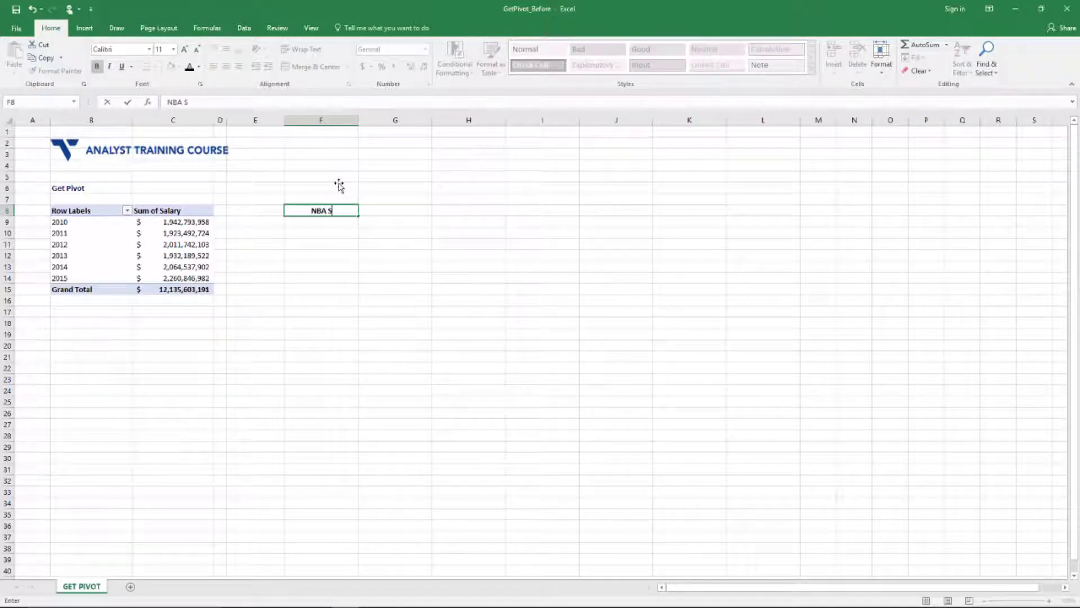
{"action": "key", "text": "BackSpace"}
{"action": "type", "text": "Sala"}
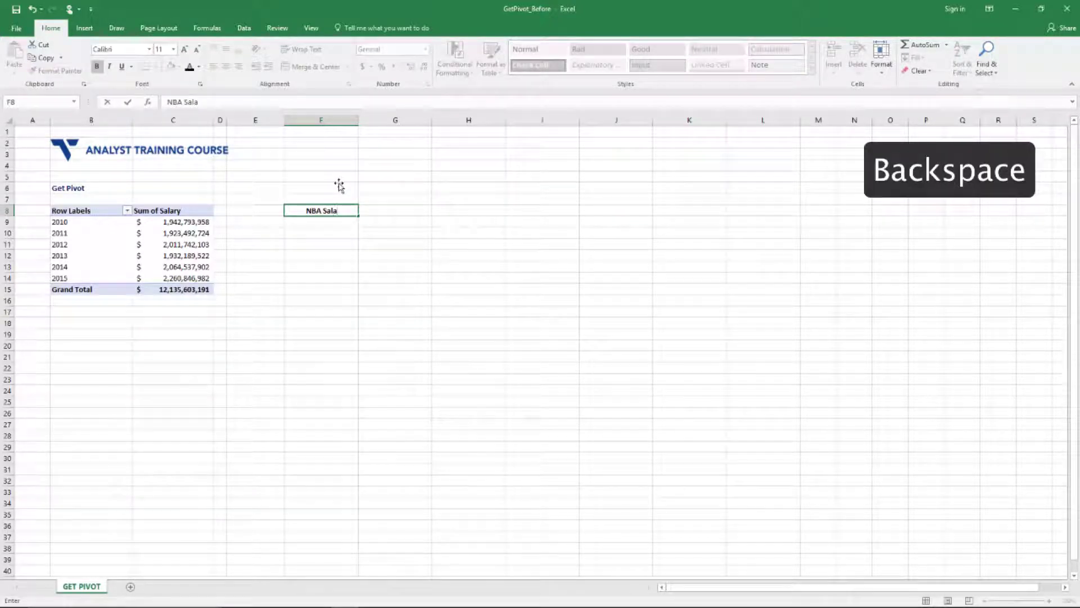
{"action": "key", "text": "BackSpace"}
{"action": "key", "text": "BackSpace"}
{"action": "type", "text": "lariews"}
{"action": "key", "text": "BackSpace"}
{"action": "key", "text": "BackSpace"}
{"action": "type", "text": "s by Sta"}
{"action": "key", "text": "BackSpace"}
{"action": "key", "text": "BackSpace"}
{"action": "type", "text": "easo"}
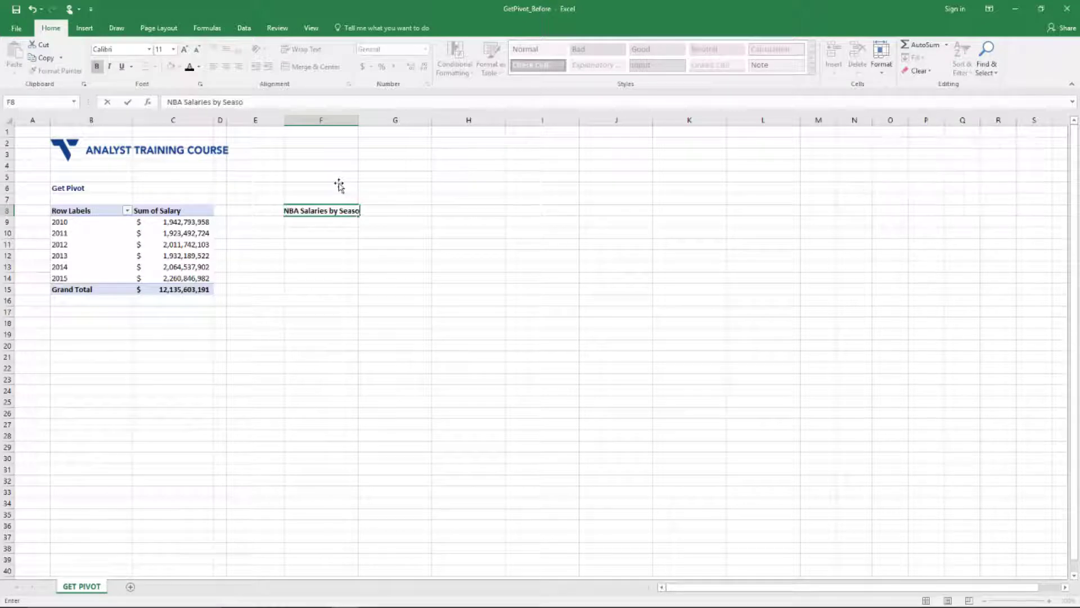
{"action": "type", "text": "n Stat"}
{"action": "key", "text": "Return"}
{"action": "key", "text": "Up"}
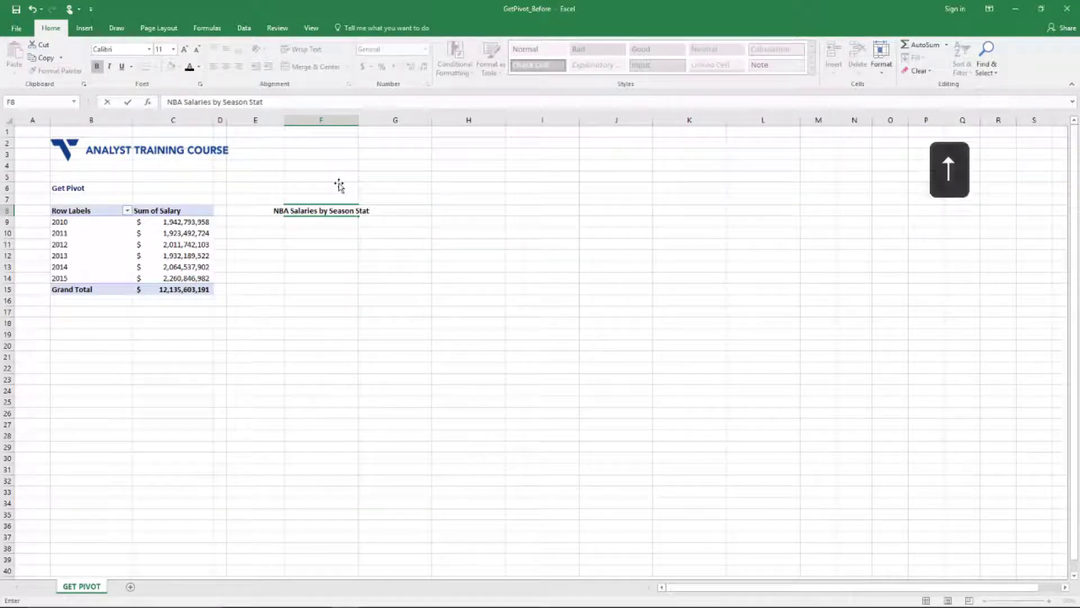
{"action": "key", "text": "BackSpace"}
{"action": "type", "text": "rt"}
{"action": "key", "text": "Return"}
{"action": "key", "text": "Up"}
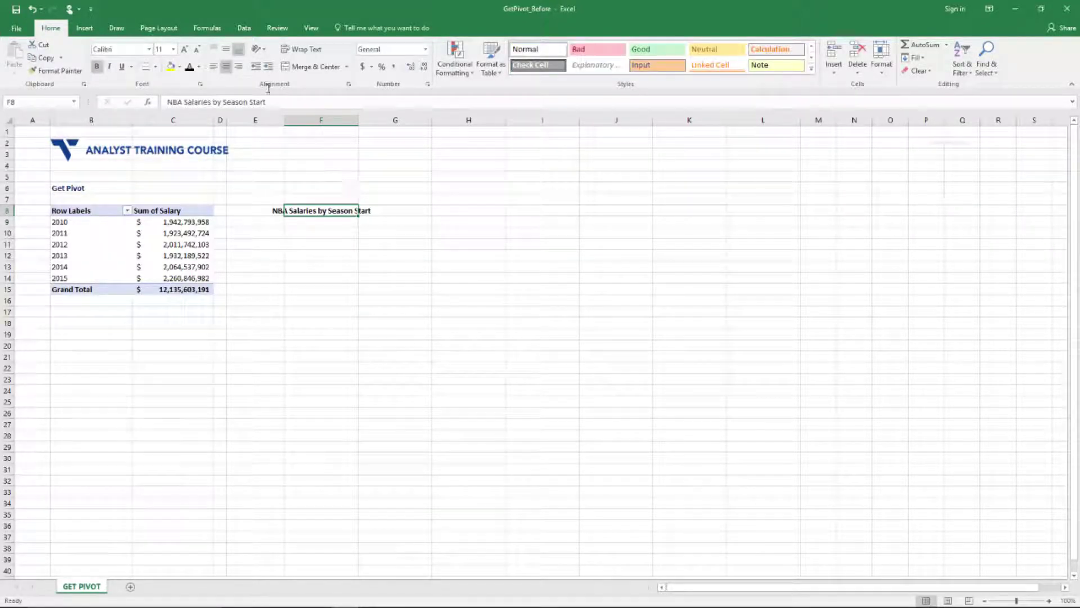
Left-align the heading in F8 and widen column F until the whole text fits.
{"action": "left_click", "coordinate": [214, 67]}
{"action": "left_click_drag", "start_coordinate": [359, 120], "coordinate": [419, 121]}
{"action": "left_click", "coordinate": [415, 220]}
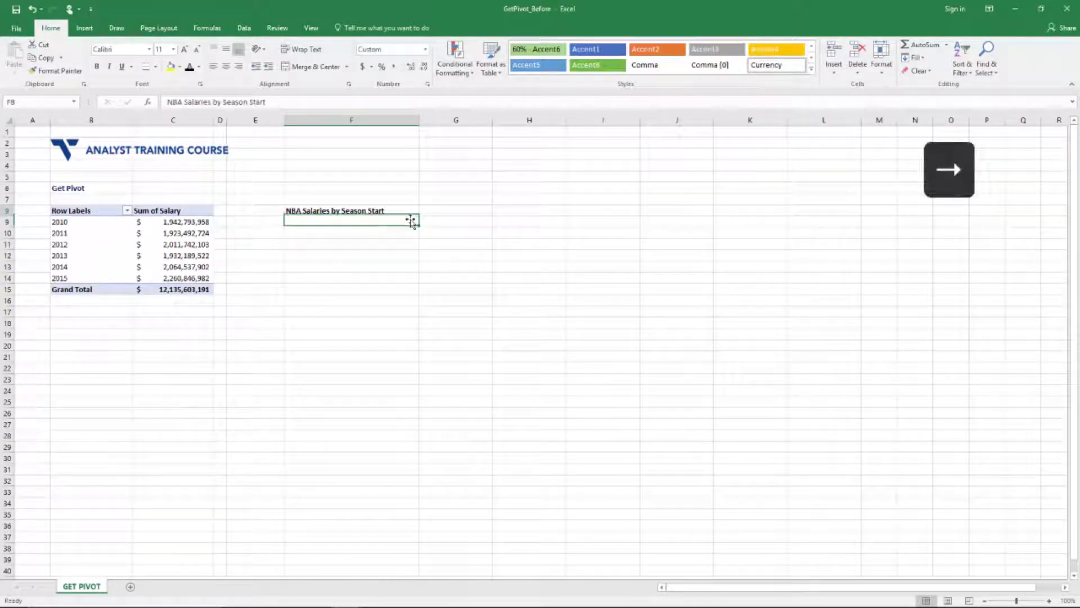
Copy the season years 2010 to 2015 from the pivot table's row labels in B9:B14.
{"action": "key", "text": "Right"}
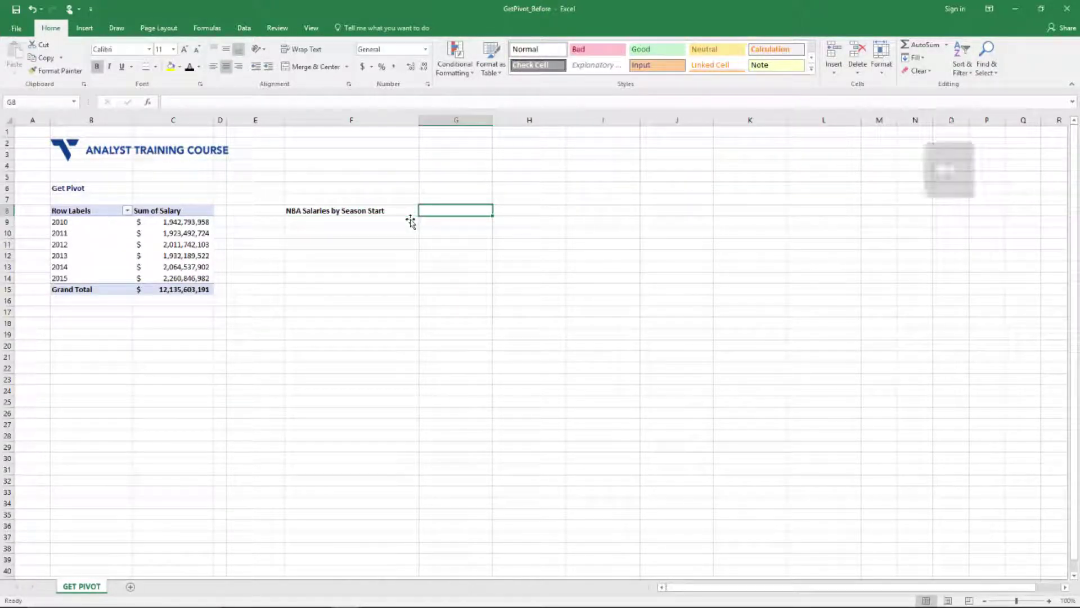
{"action": "key", "text": "Left"}
{"action": "key", "text": "Left"}
{"action": "key", "text": "Down"}
{"action": "key", "text": "Left"}
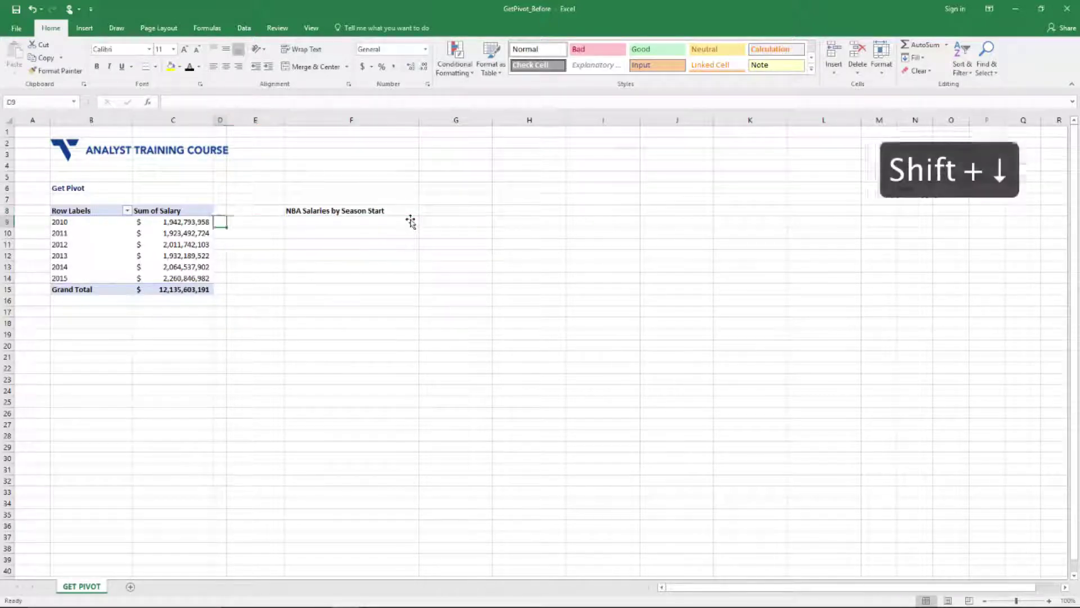
{"action": "key", "text": "Left"}
{"action": "key", "text": "Left"}
{"action": "key", "text": "shift+Down"}
{"action": "key", "text": "shift+Down"}
{"action": "key", "text": "shift+Down"}
{"action": "key", "text": "shift+Down"}
{"action": "key", "text": "shift+Down"}
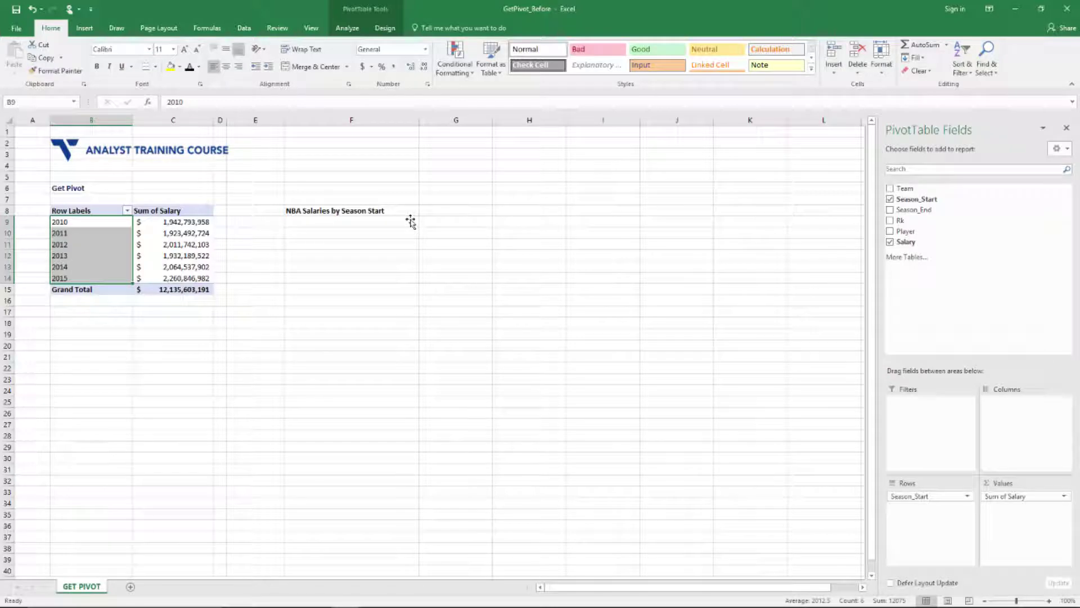
{"action": "key", "text": "ctrl+c"}
{"action": "key", "text": "shift"}
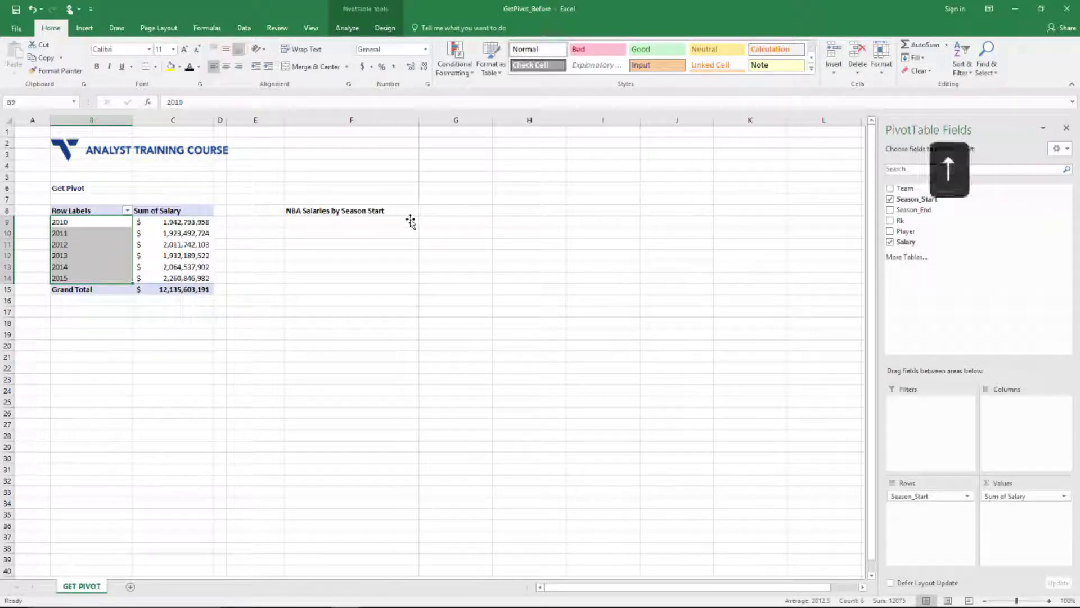
Paste the copied years as transposed values across row 8, starting in cell G8.
{"action": "key", "text": "Right"}
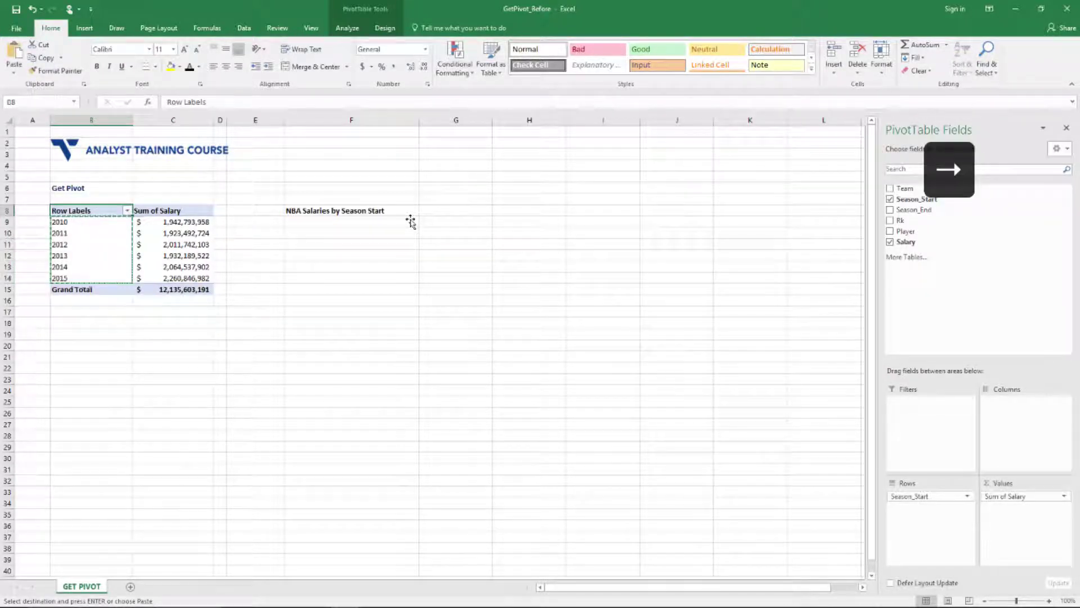
{"action": "key", "text": "Up"}
{"action": "key", "text": "Right"}
{"action": "key", "text": "Right"}
{"action": "key", "text": "Right"}
{"action": "key", "text": "Right"}
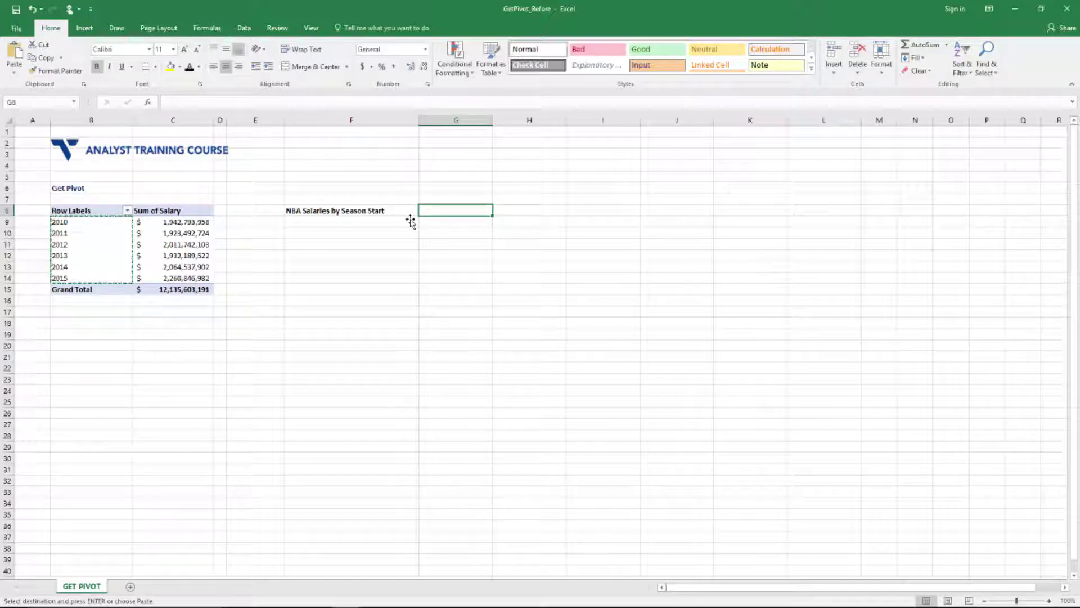
{"action": "key", "text": "alt"}
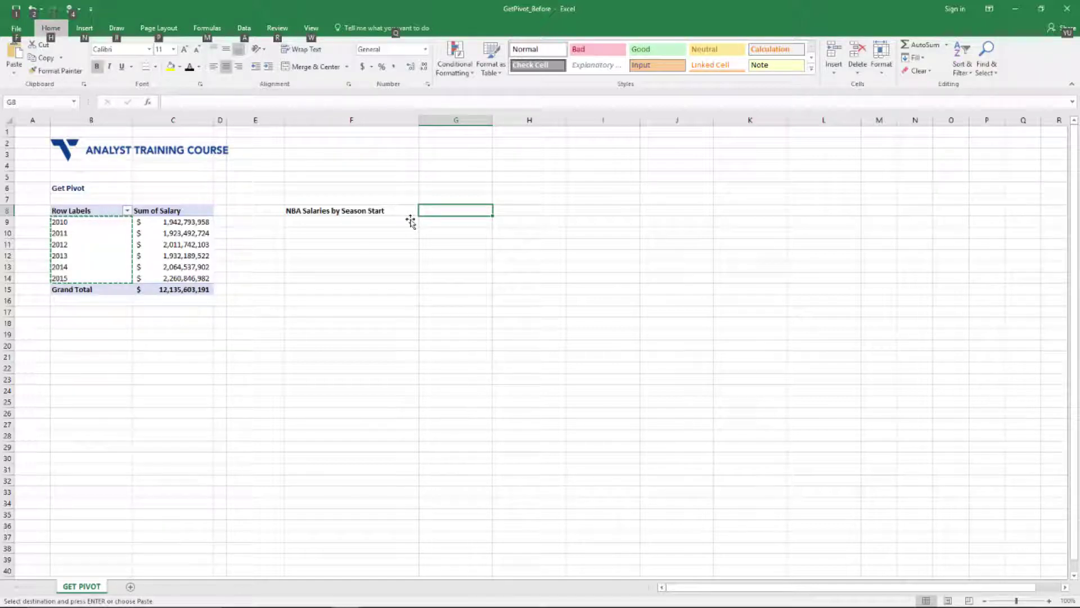
{"action": "key", "text": "e"}
{"action": "key", "text": "s"}
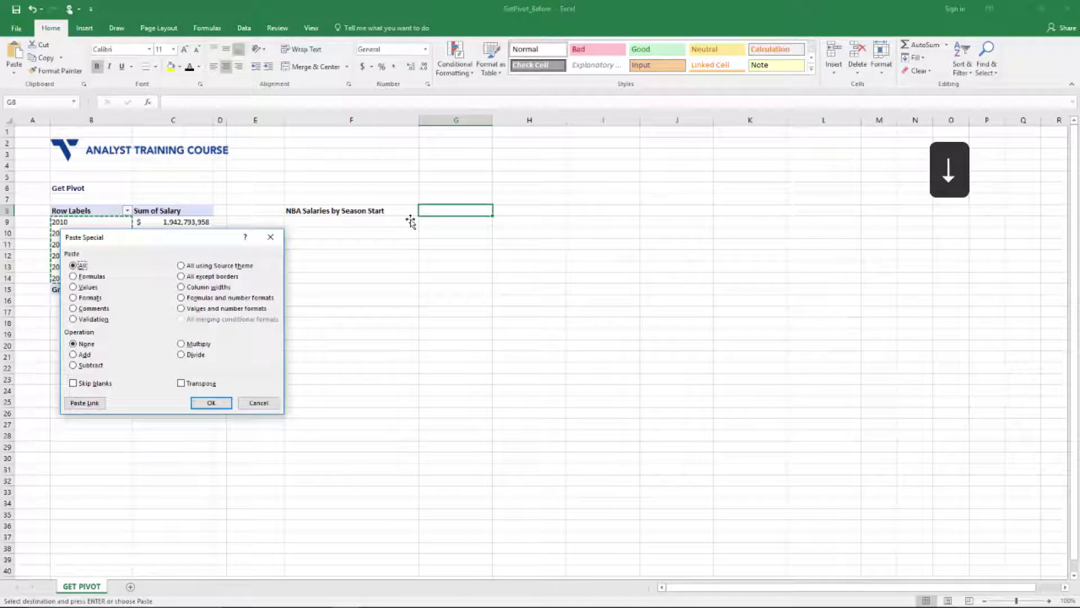
{"action": "key", "text": "f"}
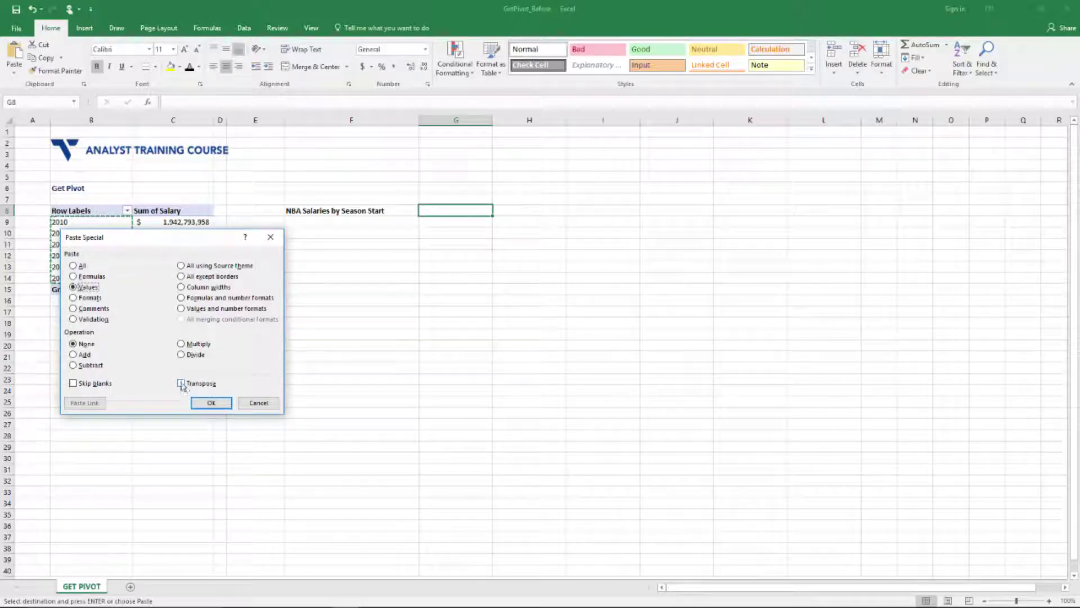
{"action": "left_click_drag", "start_coordinate": [200, 241], "coordinate": [435, 278]}
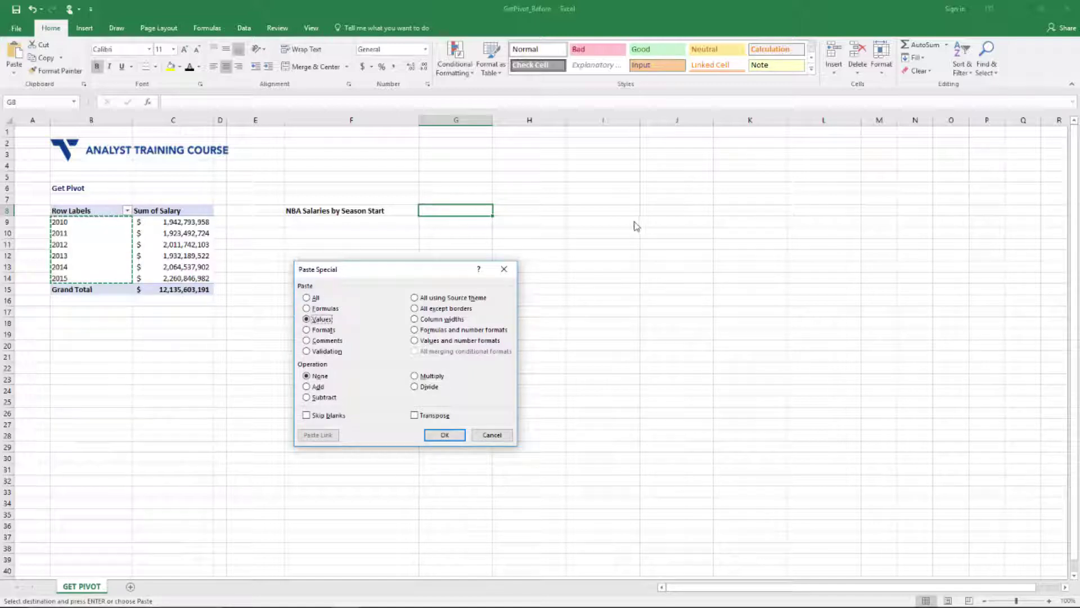
{"action": "left_click", "coordinate": [415, 415]}
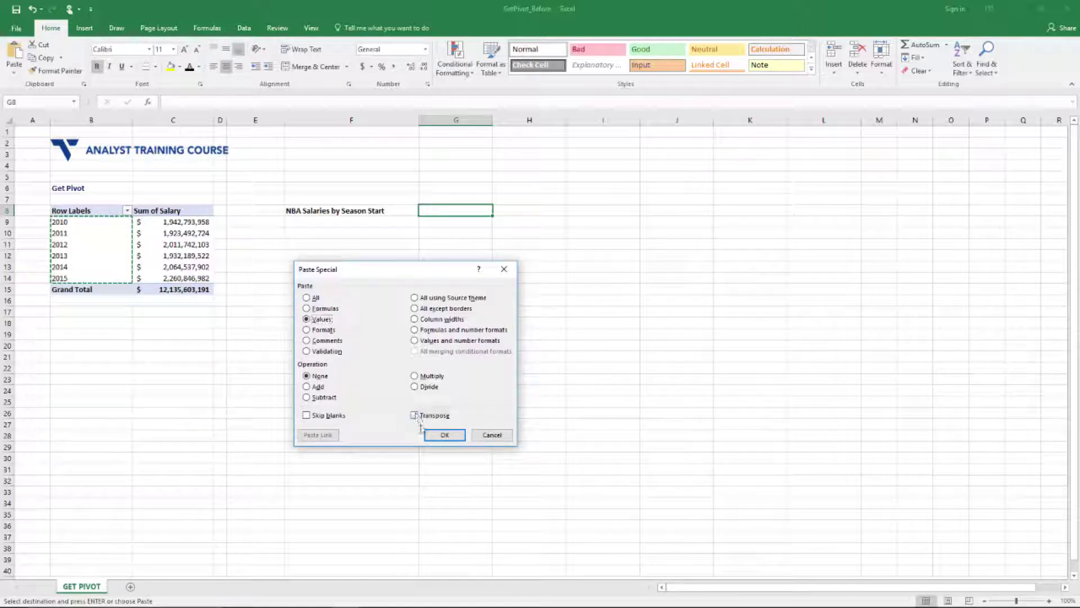
{"action": "left_click", "coordinate": [437, 435]}
Make the year headings in G8:L8 uniformly bold and center them.
{"action": "key", "text": "ctrl+b"}
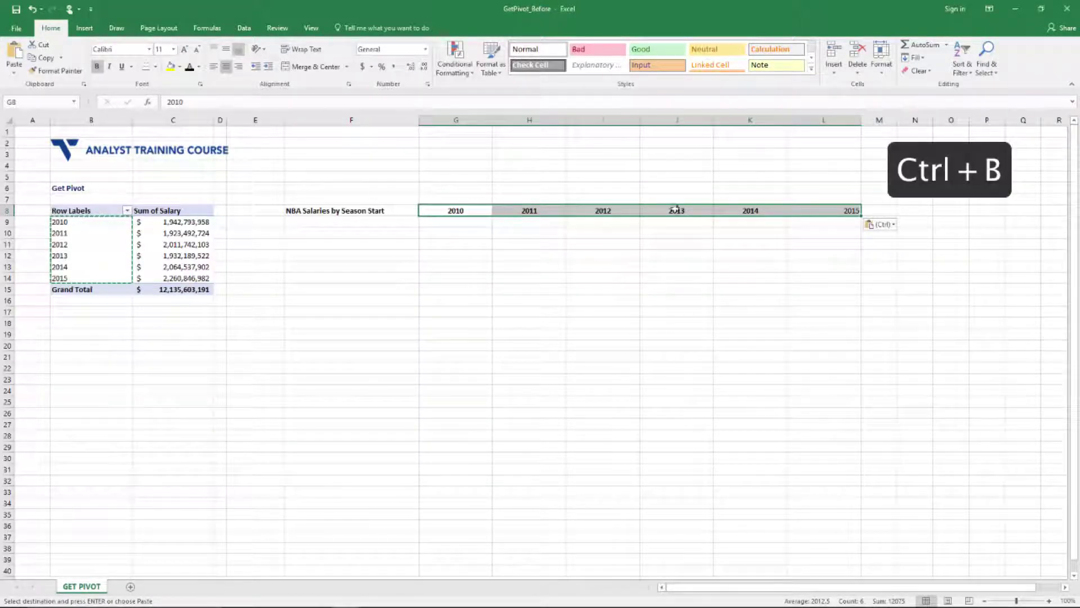
{"action": "key", "text": "Escape"}
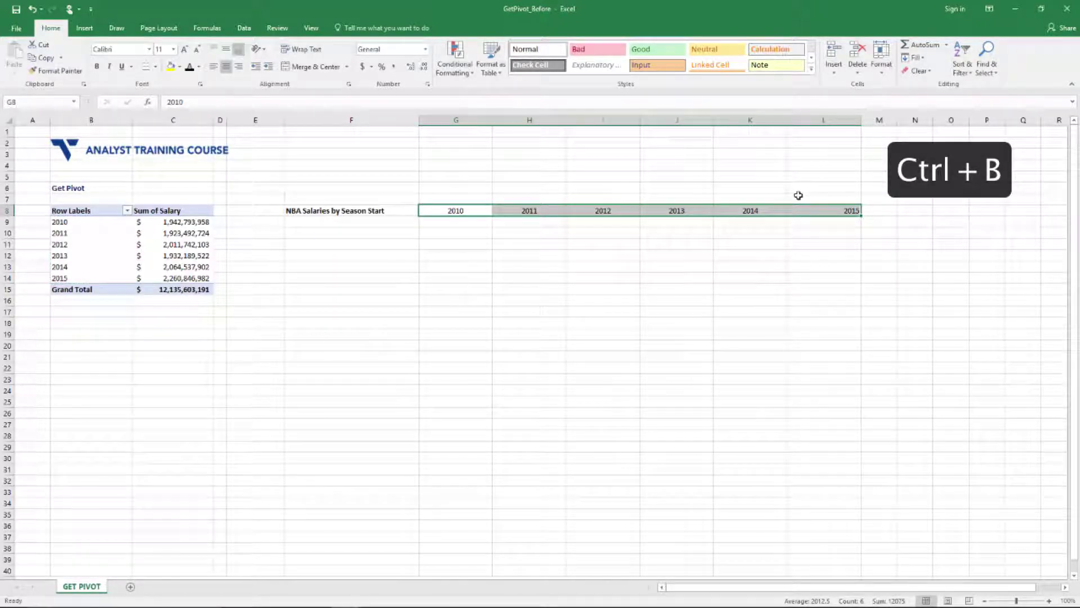
{"action": "left_click", "coordinate": [225, 72]}
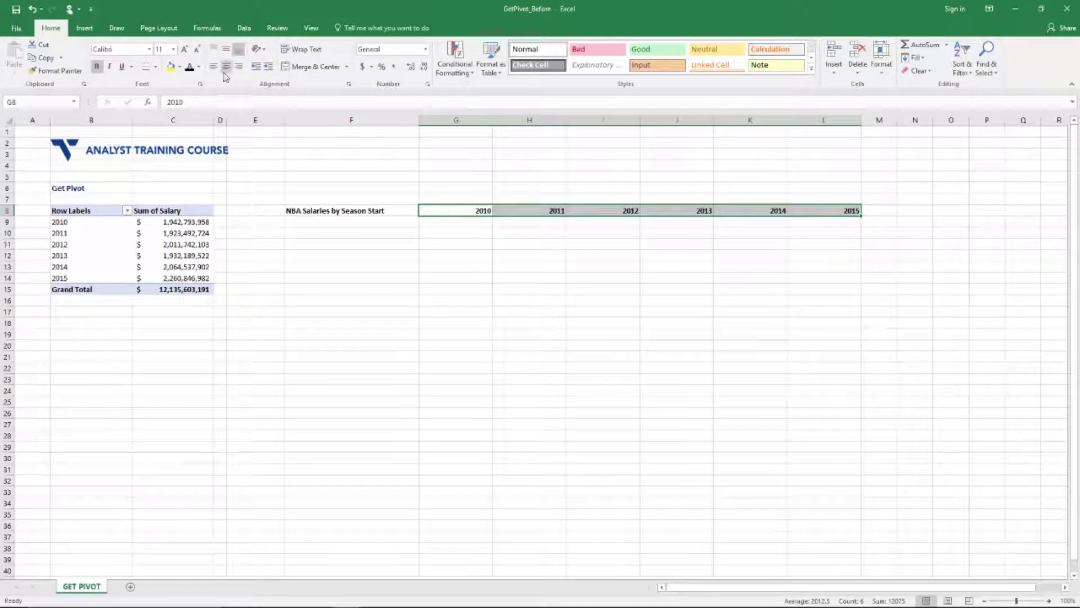
{"action": "left_click", "coordinate": [226, 67]}
{"action": "left_click", "coordinate": [491, 228]}
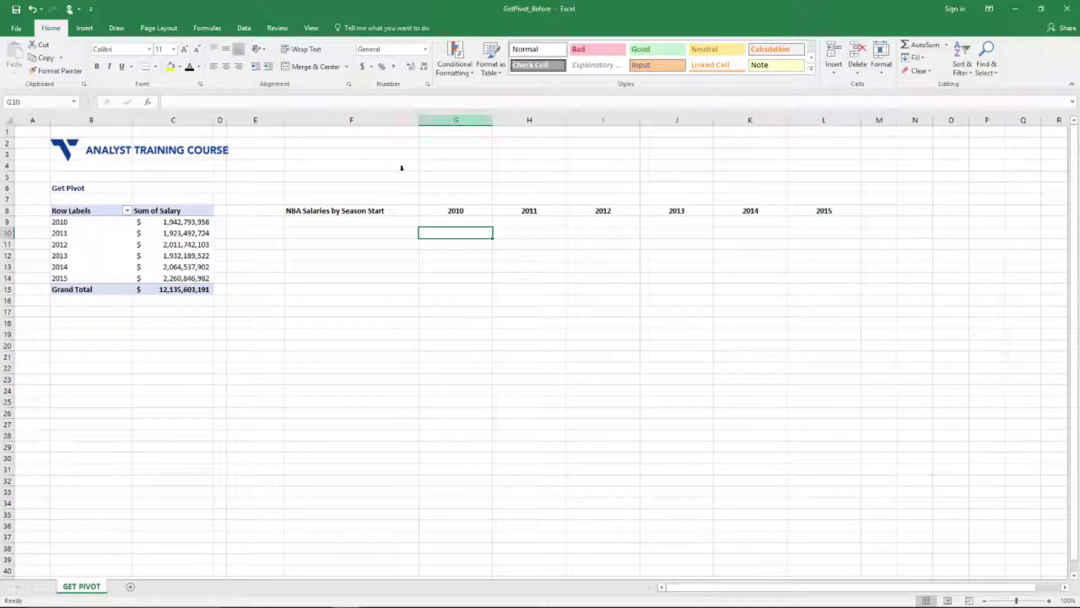
Format the header row F8:L8 with a dark blue fill and a white font.
{"action": "left_click", "coordinate": [852, 209]}
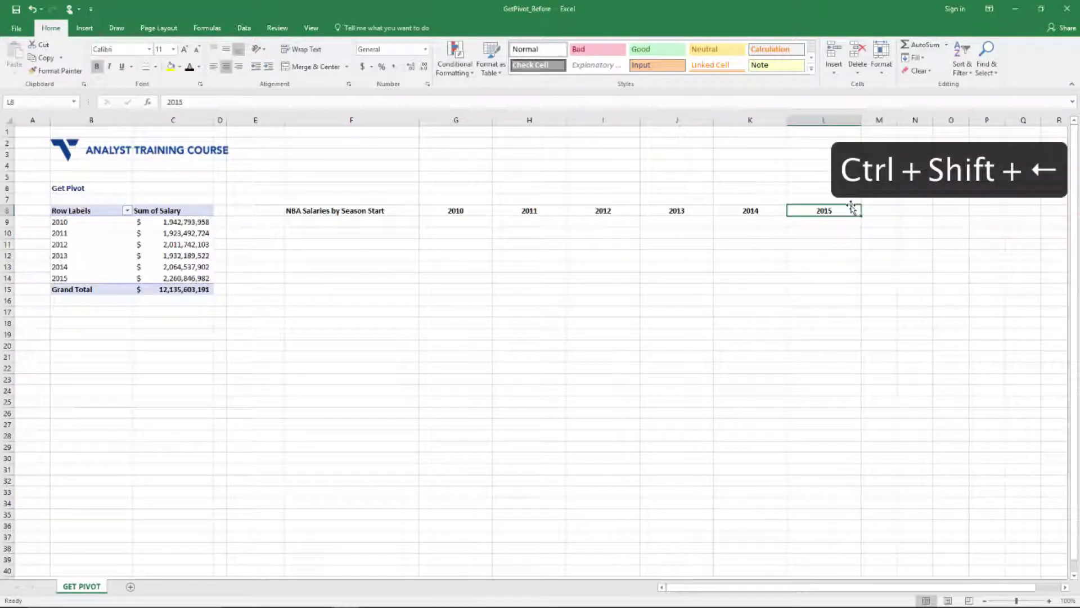
{"action": "key", "text": "ctrl+shift+Left"}
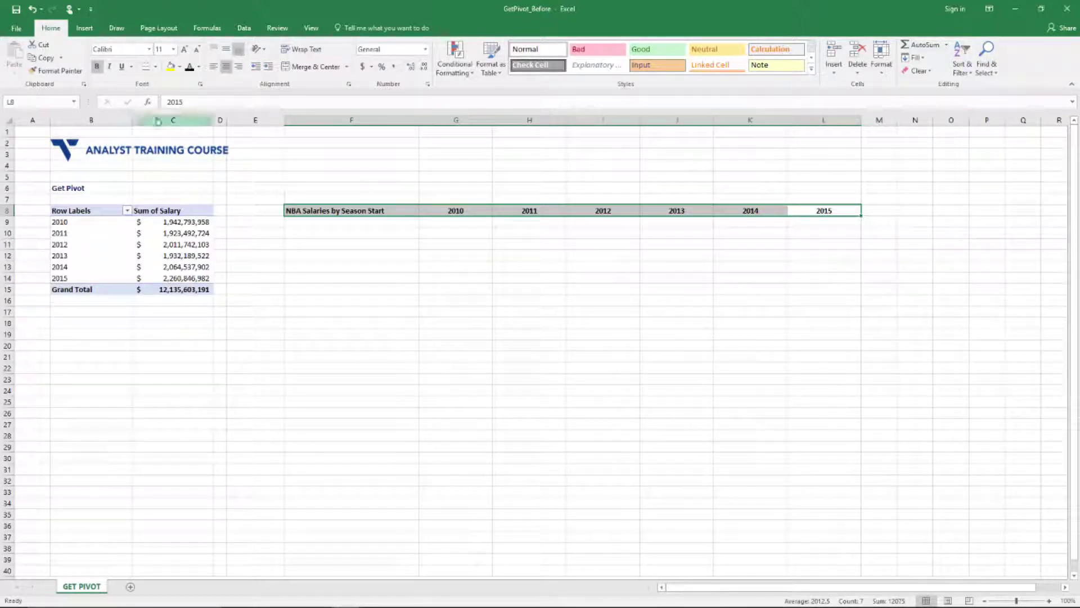
{"action": "left_click", "coordinate": [179, 67]}
{"action": "left_click", "coordinate": [247, 153]}
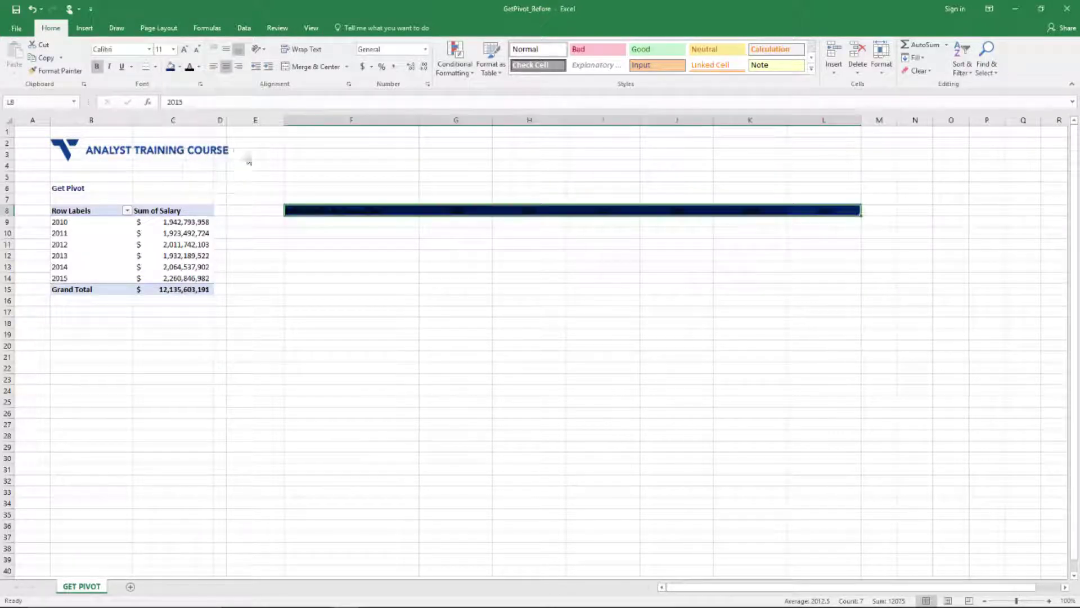
{"action": "left_click", "coordinate": [198, 67]}
{"action": "left_click", "coordinate": [193, 107]}
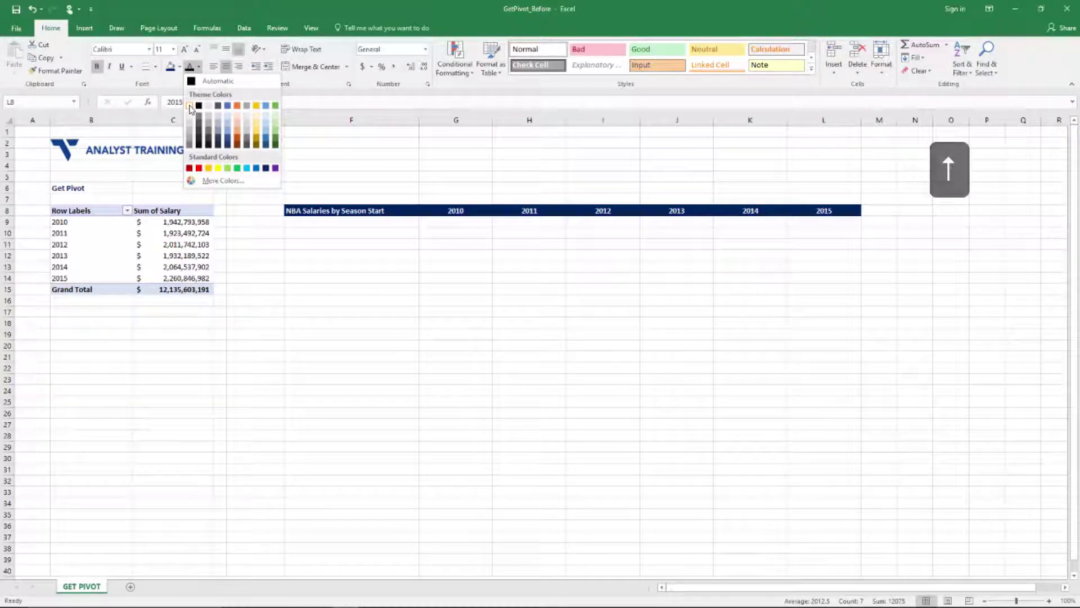
Enter the row label "Salaries" in cell F9 beneath the heading.
{"action": "left_click", "coordinate": [391, 238]}
{"action": "key", "text": "Up"}
{"action": "key", "text": "Up"}
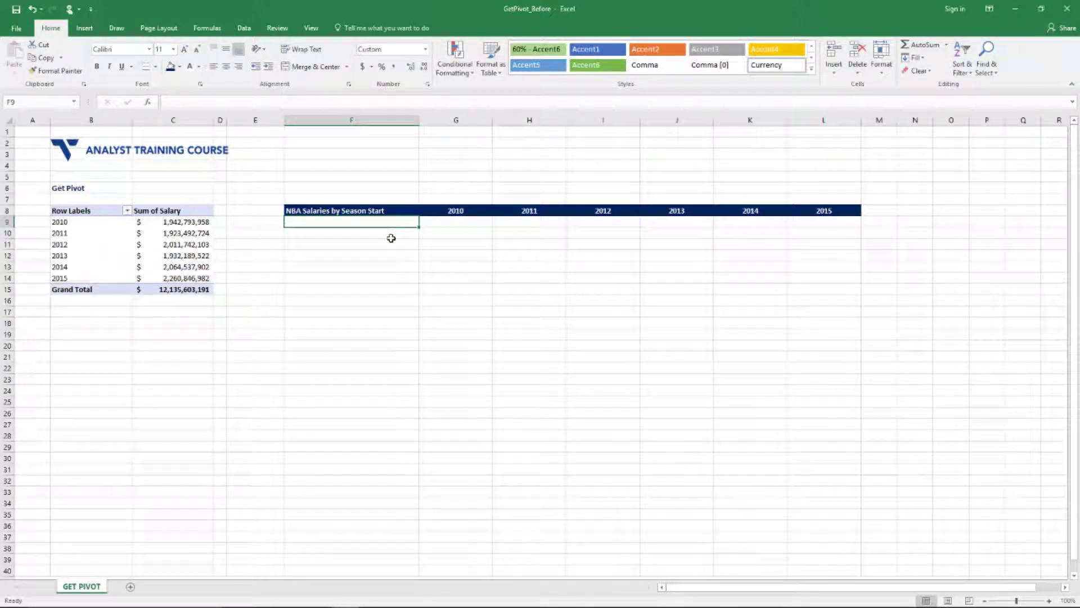
{"action": "type", "text": "Sala"}
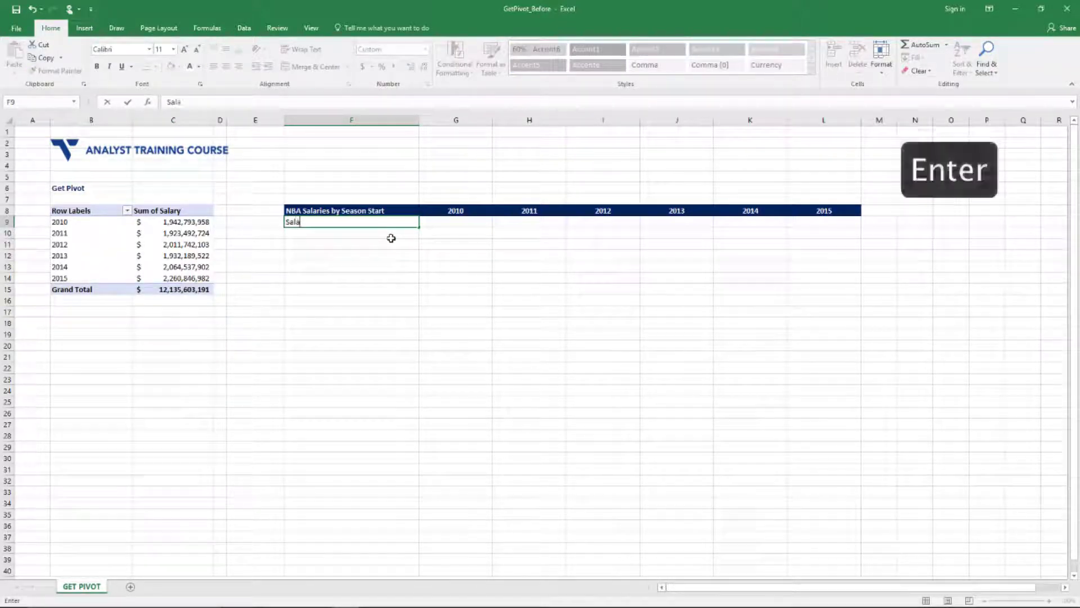
{"action": "type", "text": "ries"}
{"action": "key", "text": "Right"}
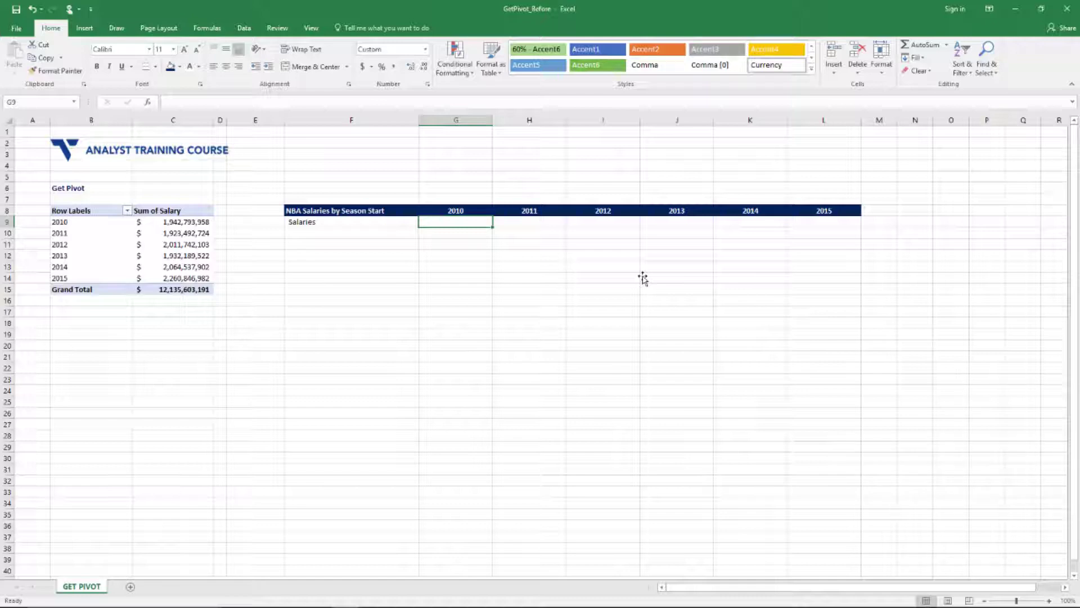
Begin a VLOOKUP formula in G9 with G8 as the lookup value and the pivot range B9:C14 as the table array.
{"action": "type", "text": "=vl"}
{"action": "key", "text": "Tab"}
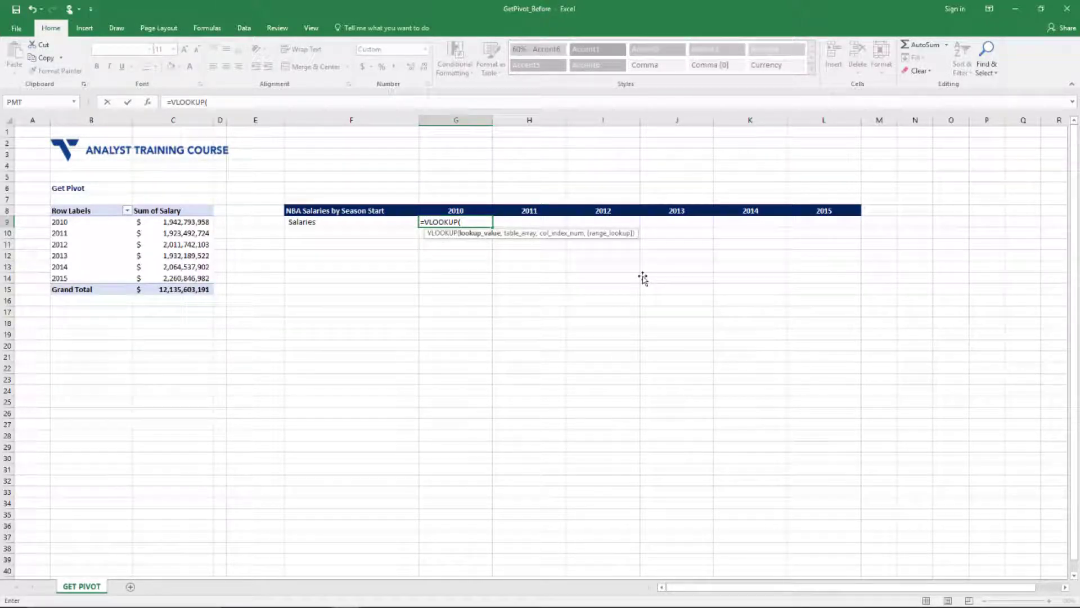
{"action": "key", "text": "Up"}
{"action": "type", "text": ","}
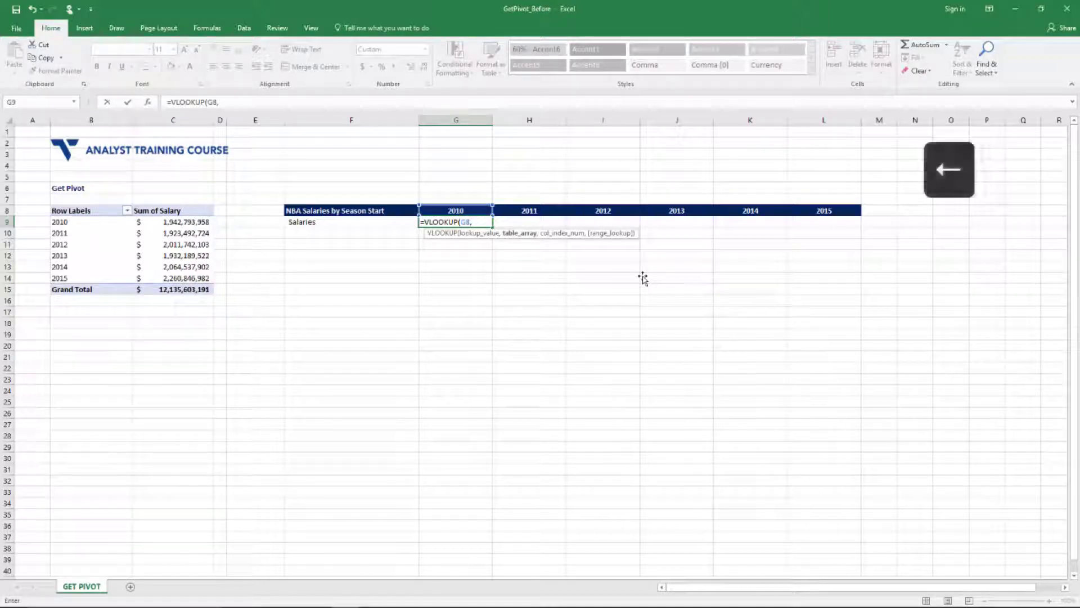
{"action": "key", "text": "Left"}
{"action": "key", "text": "Left"}
{"action": "key", "text": "Left"}
{"action": "key", "text": "Left"}
{"action": "key", "text": "Left"}
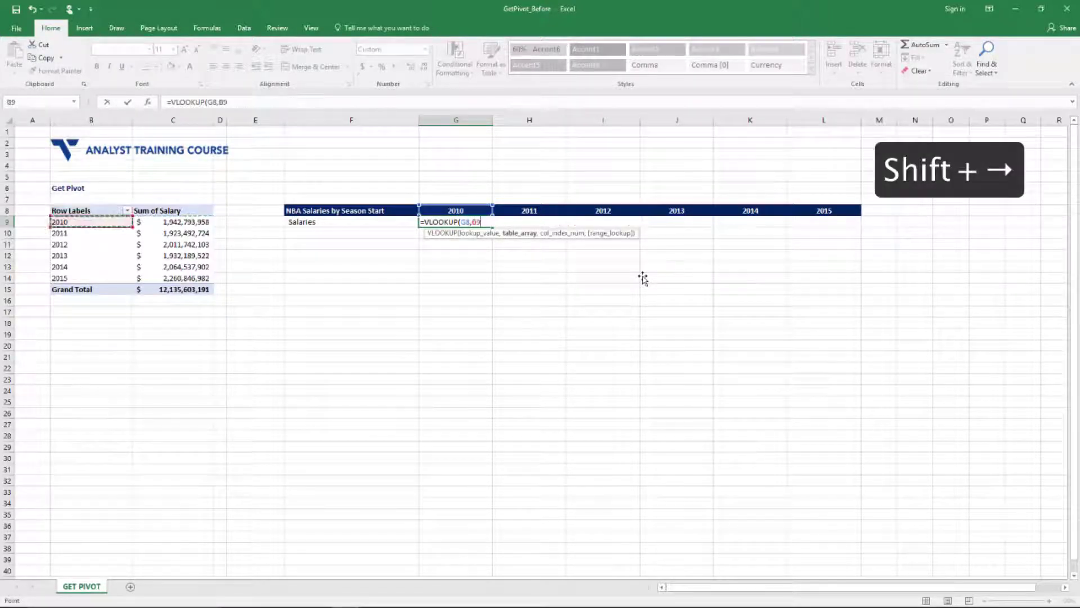
{"action": "key", "text": "shift+Right"}
{"action": "key", "text": "shift+Down"}
{"action": "key", "text": "shift+Down"}
{"action": "key", "text": "shift+Down"}
{"action": "key", "text": "shift+Down"}
{"action": "key", "text": "shift+Down"}
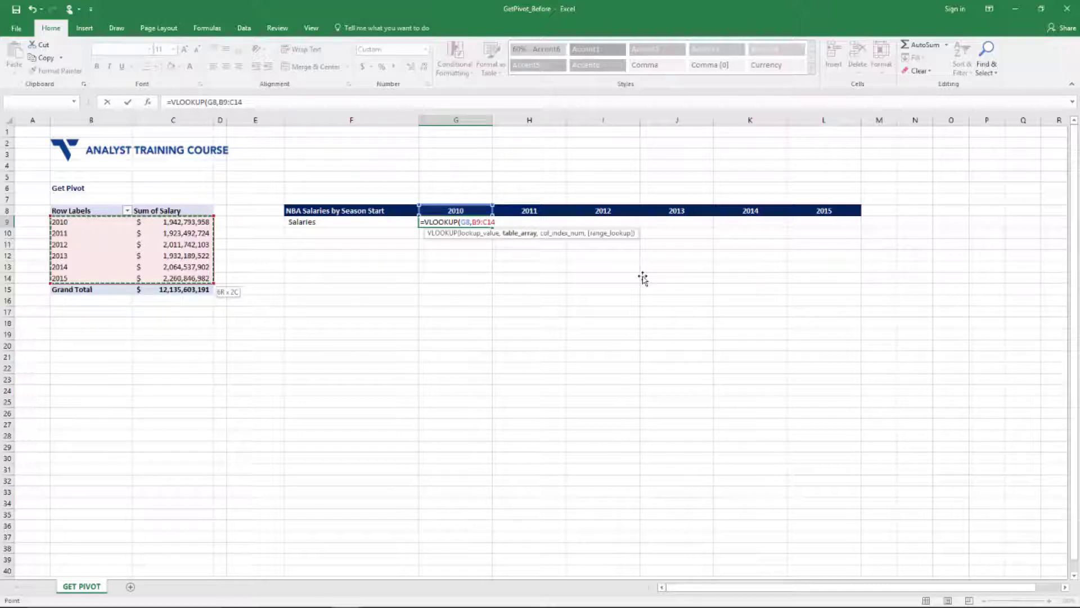
Complete the G9 VLOOKUP with column index 2 and FALSE for an exact match.
{"action": "type", "text": ",2"}
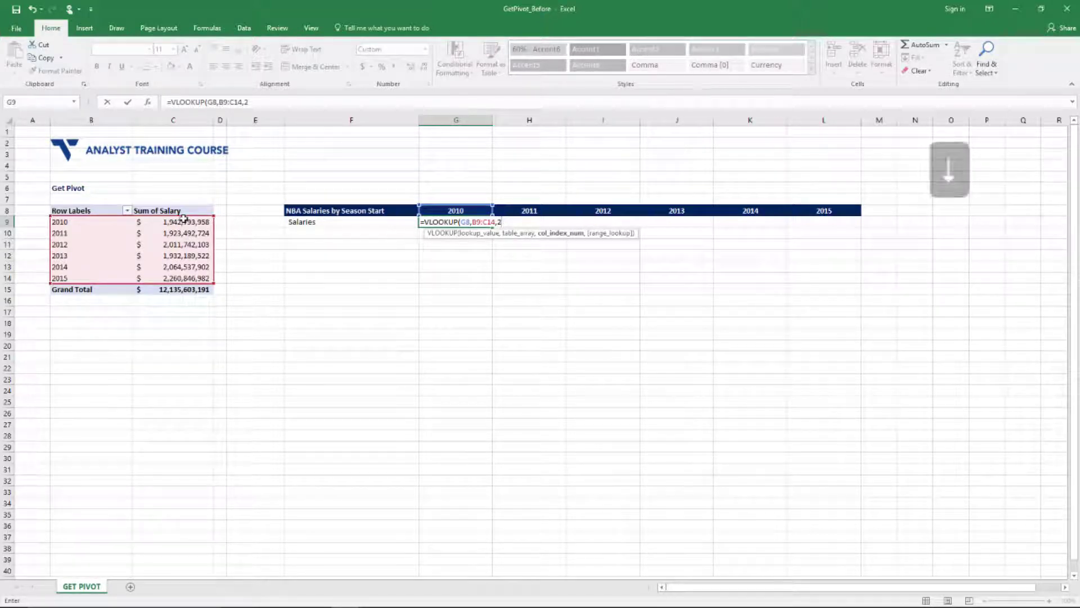
{"action": "type", "text": ","}
{"action": "key", "text": "Down"}
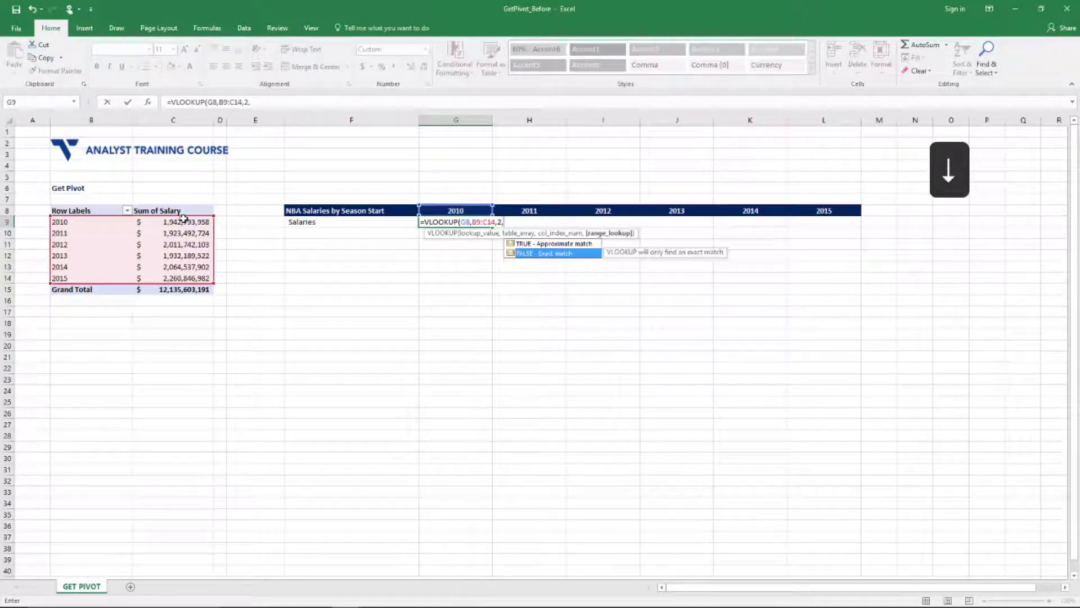
{"action": "key", "text": "Tab"}
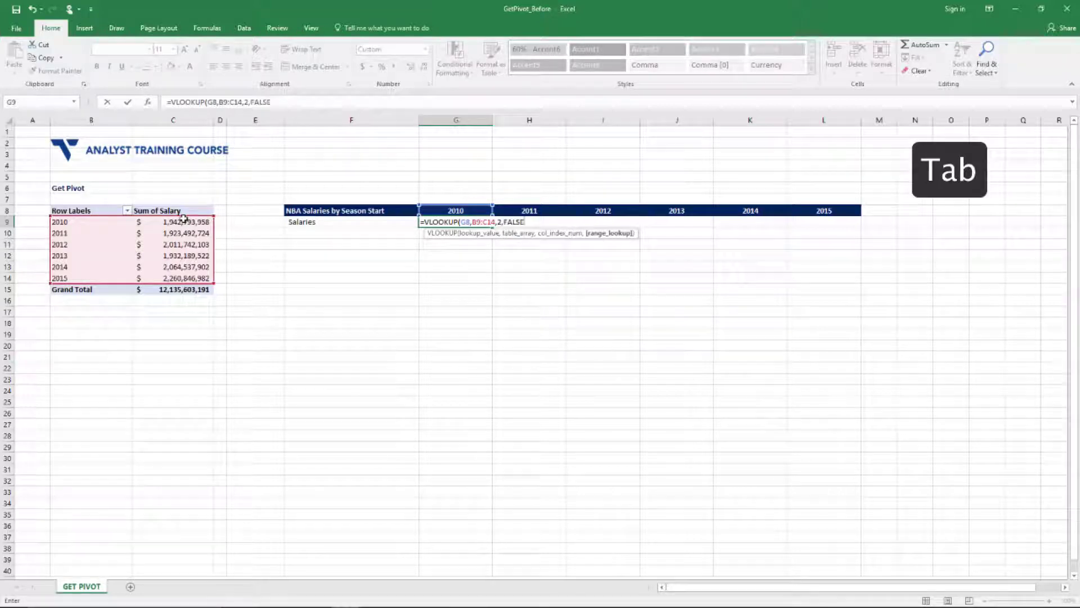
{"action": "key", "text": "Return"}
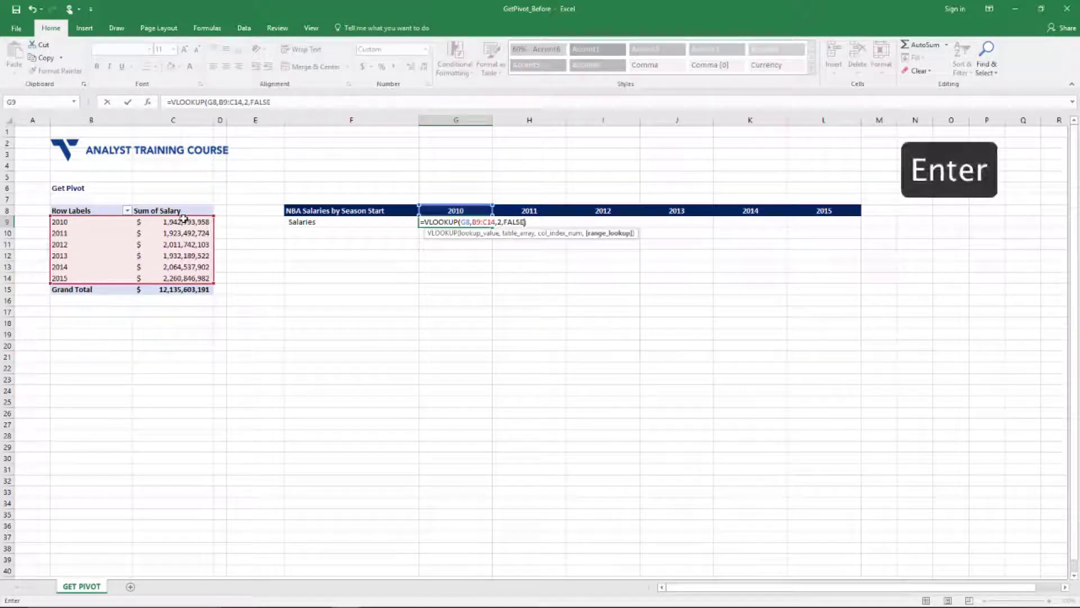
{"action": "type", "text": ")"}
{"action": "key", "text": "Return"}
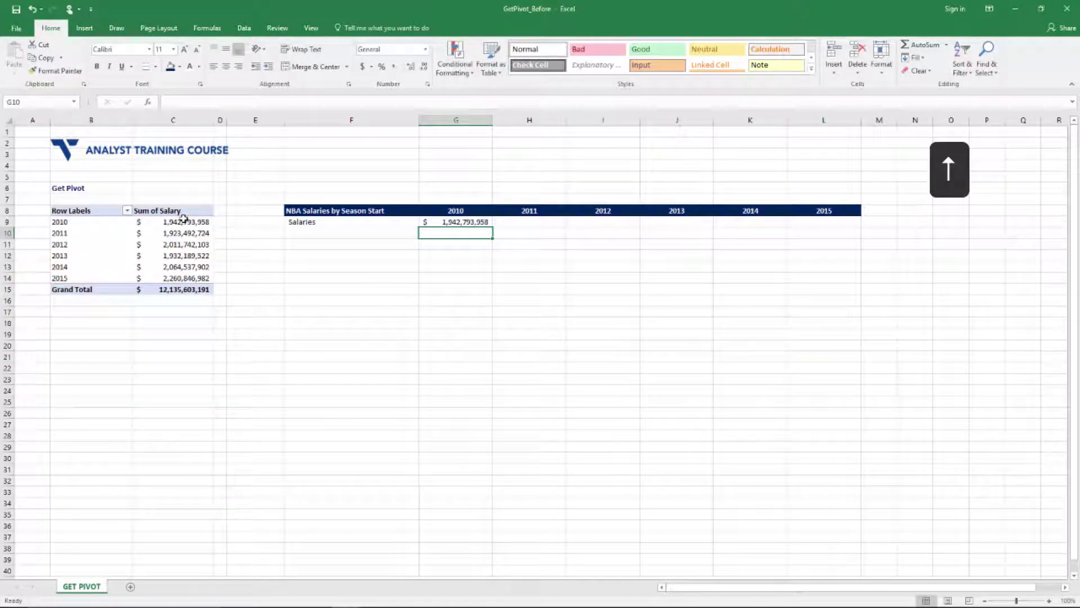
Try to copy the G9 lookup formula across G9:L9, pasting formulas only.
{"action": "key", "text": "Up"}
{"action": "key", "text": "ctrl+c"}
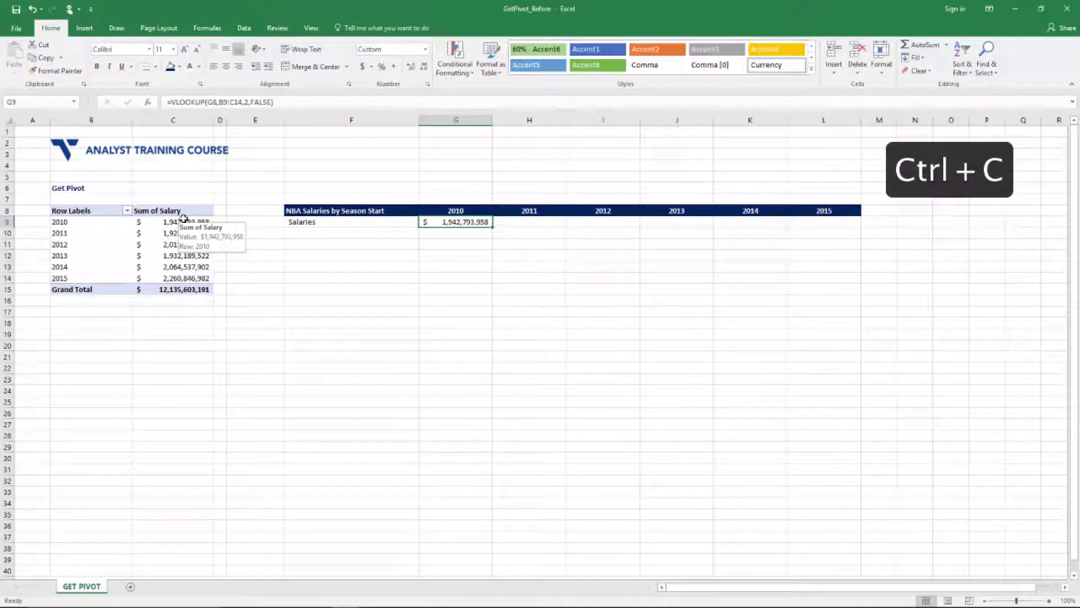
{"action": "key", "text": "shift+Right"}
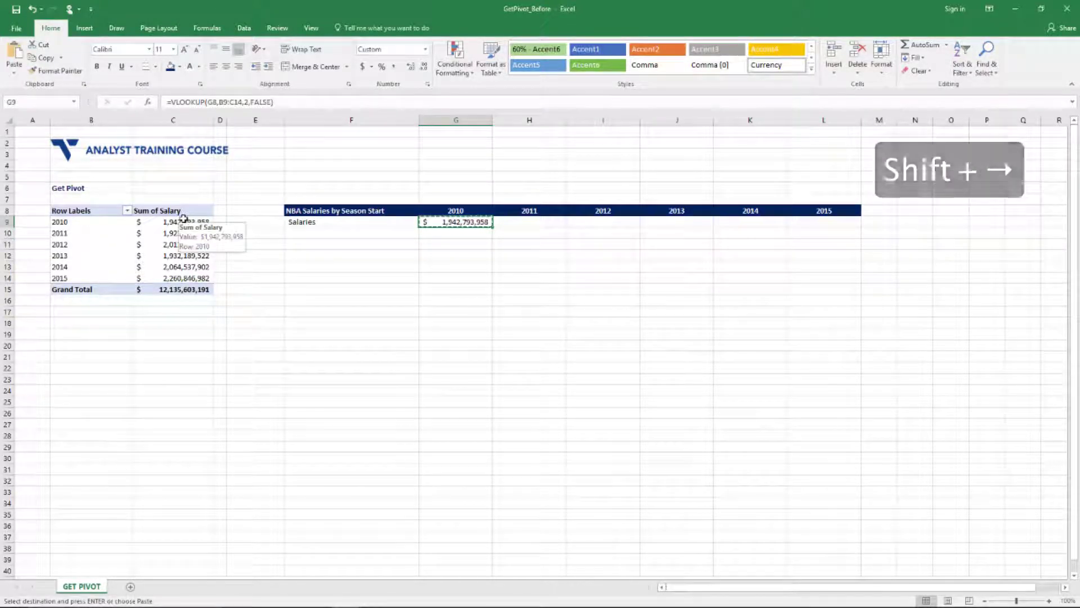
{"action": "key", "text": "shift+Right"}
{"action": "key", "text": "shift+Right"}
{"action": "key", "text": "shift+Right"}
{"action": "key", "text": "shift+Right"}
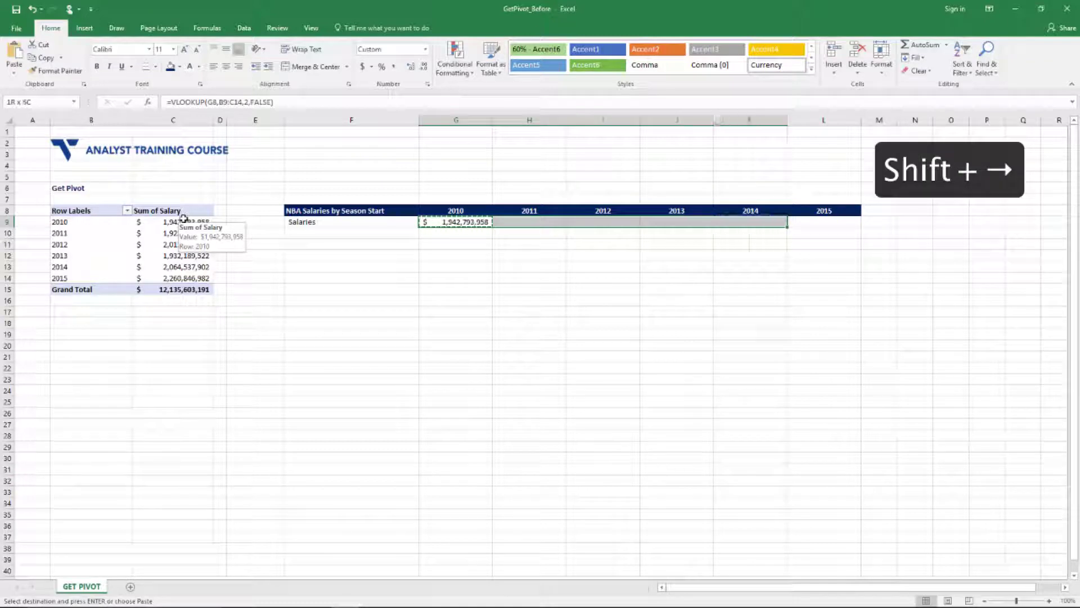
{"action": "key", "text": "shift+Right"}
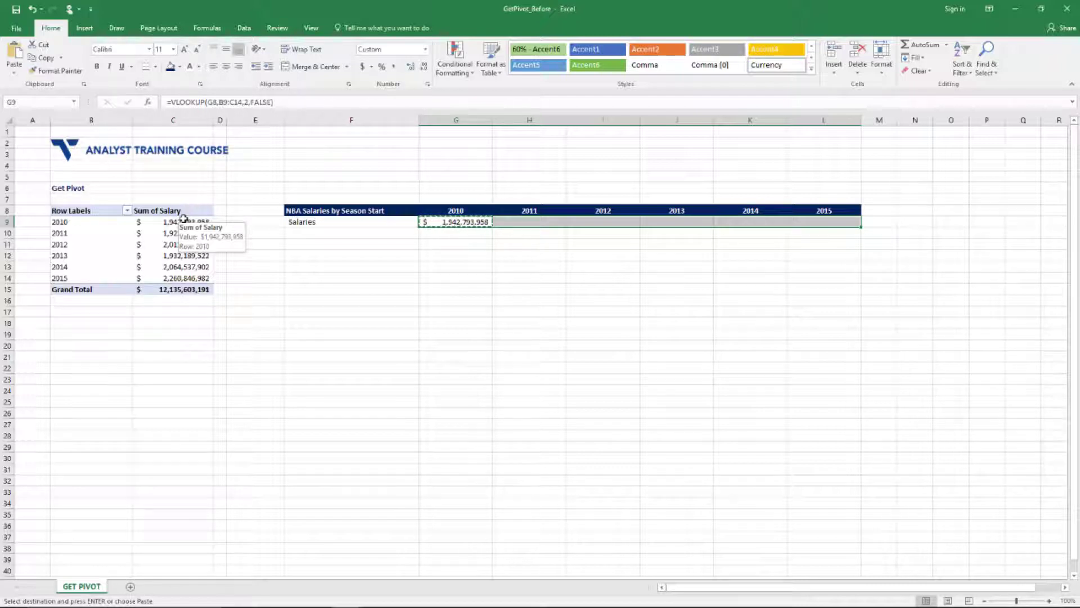
{"action": "key", "text": "alt+e"}
{"action": "key", "text": "s"}
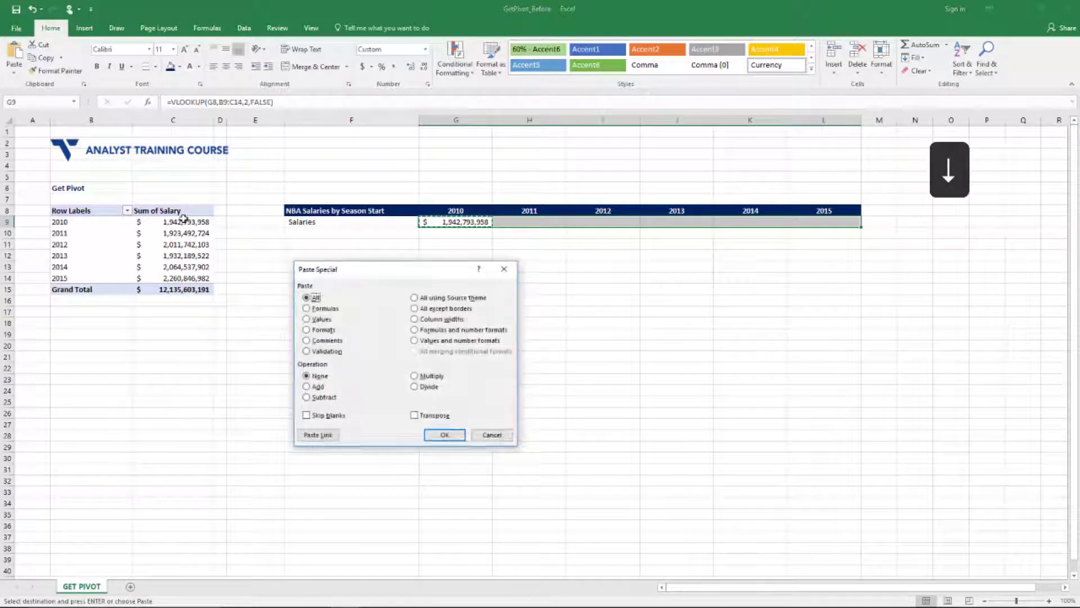
{"action": "key", "text": "Down"}
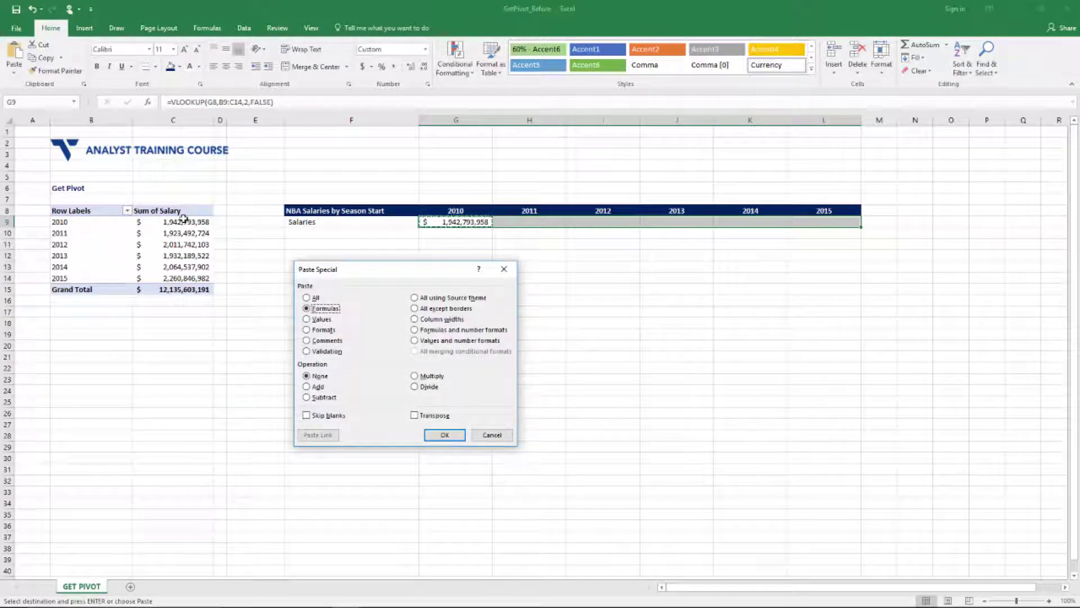
{"action": "key", "text": "Return"}
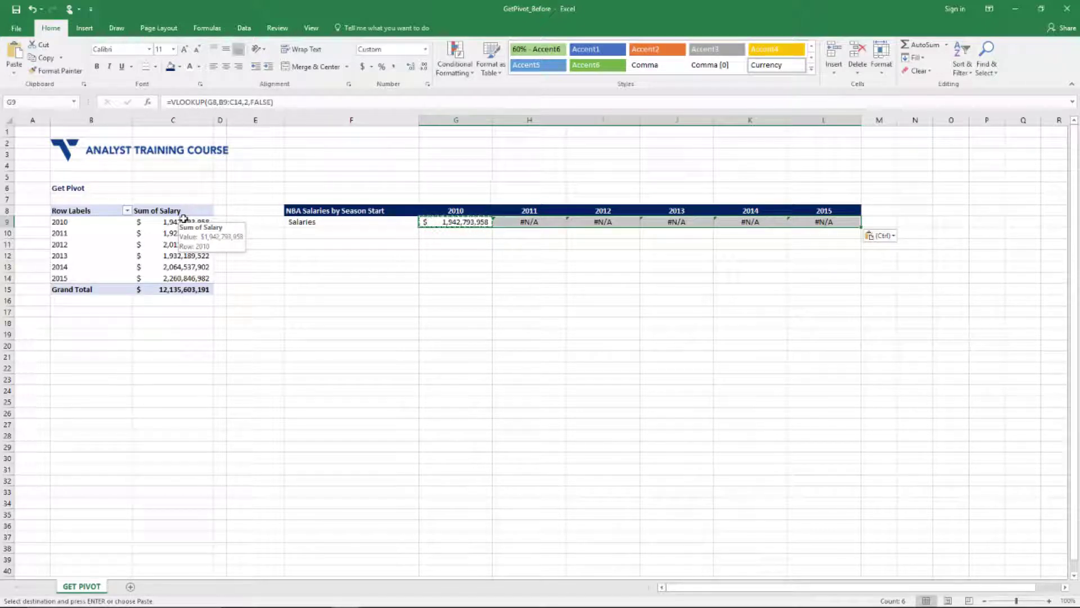
Evaluate the VLOOKUP formula in G9 stage by stage down to its result.
{"action": "key", "text": "Right"}
{"action": "key", "text": "Left"}
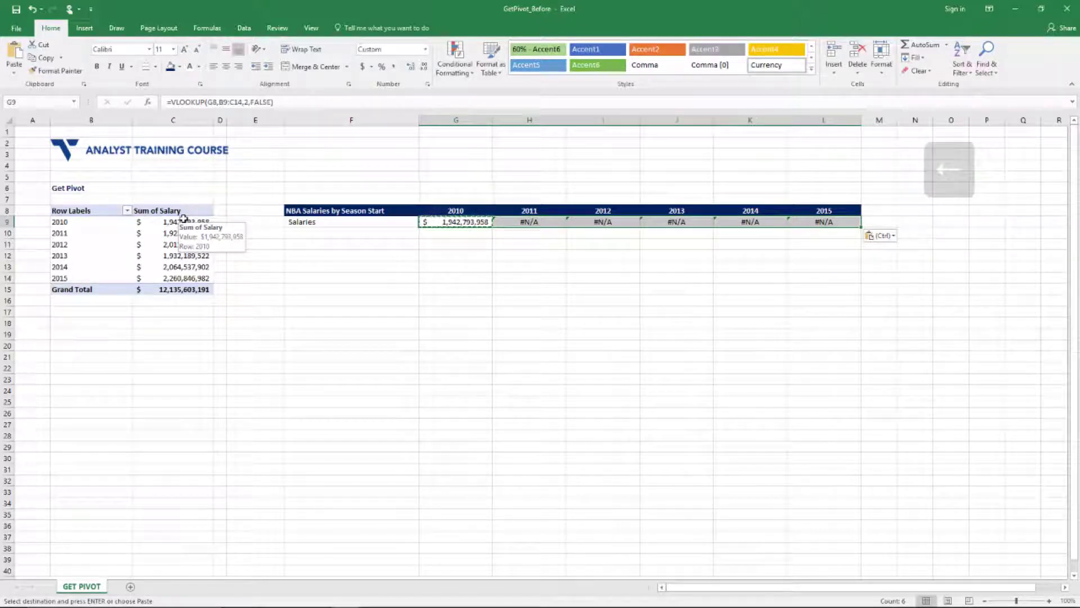
{"action": "key", "text": "Right"}
{"action": "key", "text": "Right"}
{"action": "key", "text": "Left"}
{"action": "key", "text": "Left"}
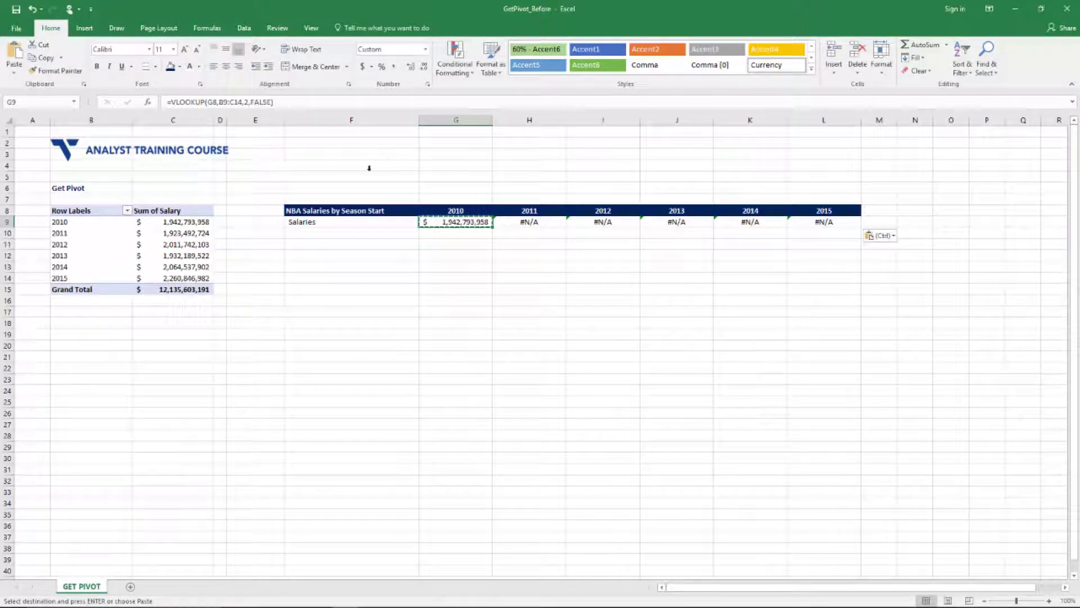
{"action": "left_click", "coordinate": [220, 31]}
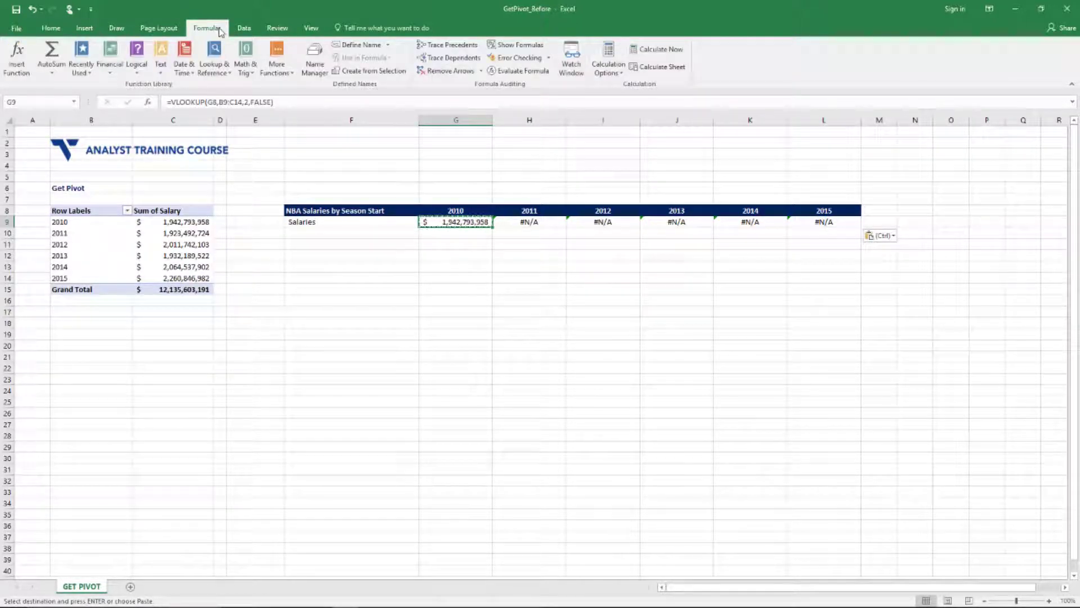
{"action": "left_click", "coordinate": [523, 71]}
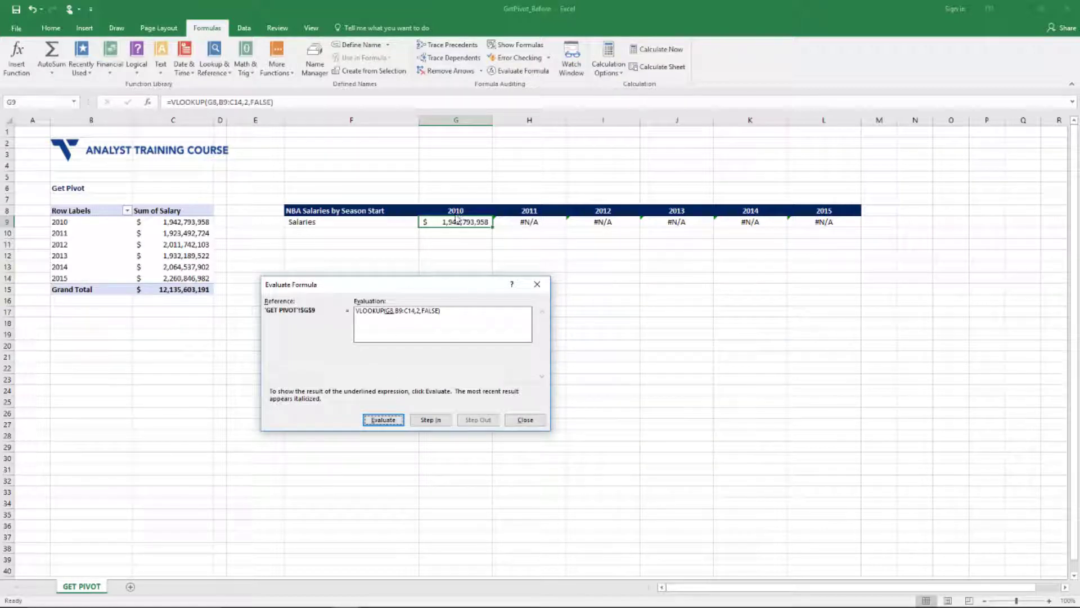
{"action": "left_click", "coordinate": [386, 420]}
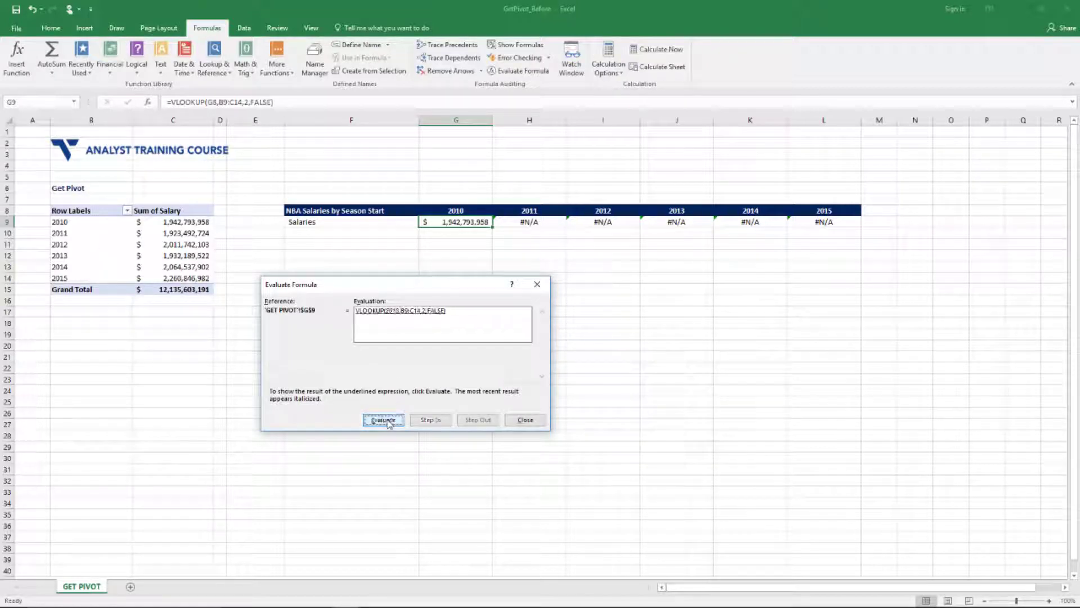
{"action": "left_click", "coordinate": [386, 420]}
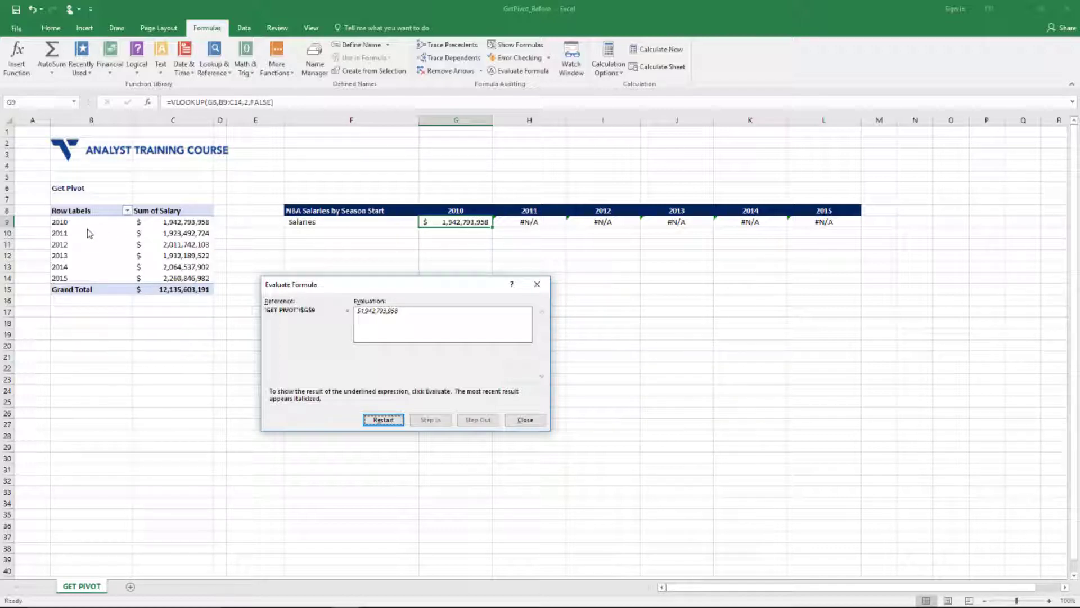
{"action": "key", "text": "Escape"}
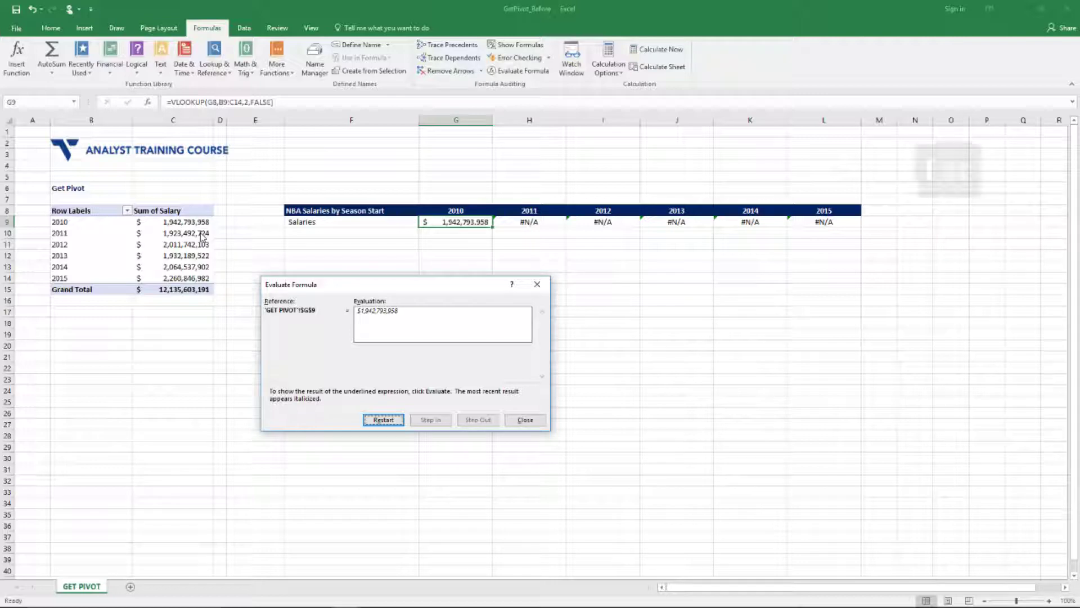
Inspect which cells the copied formula in H9 references, leaving the formula as it is.
{"action": "key", "text": "Right"}
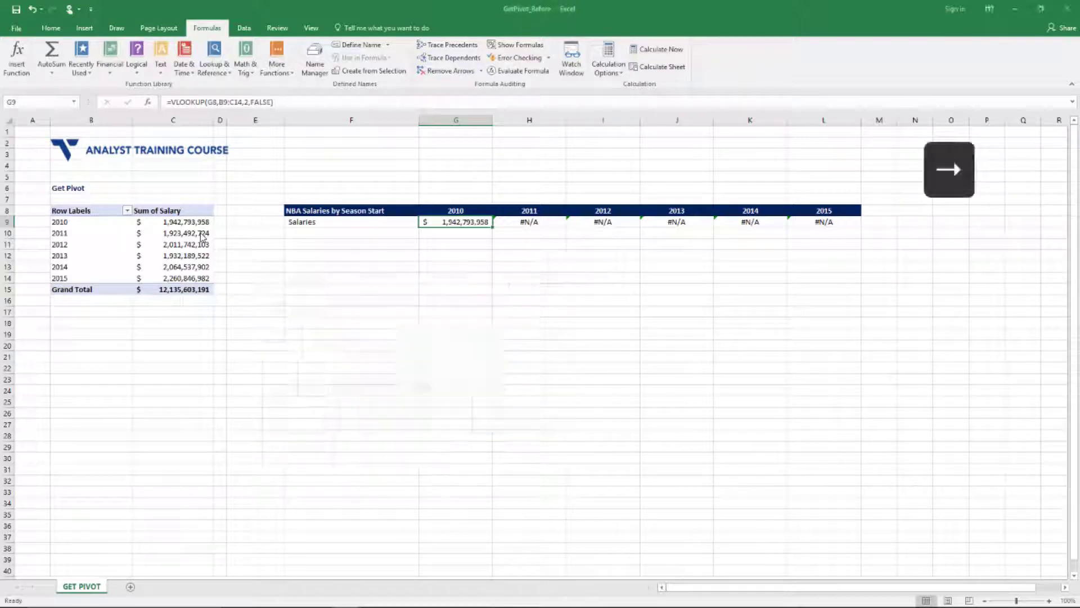
{"action": "key", "text": "Right"}
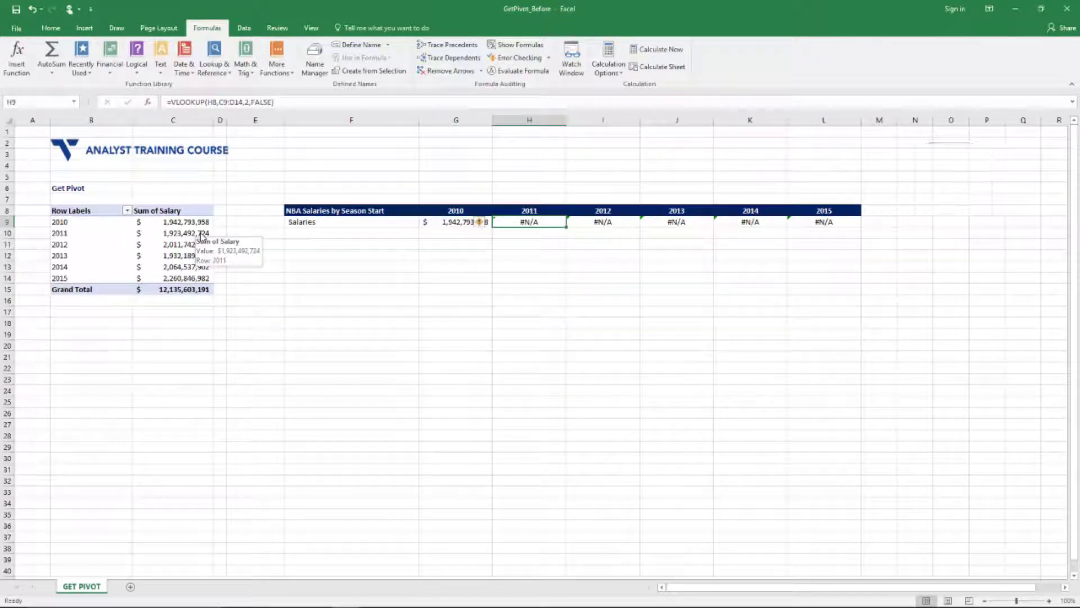
{"action": "key", "text": "F2"}
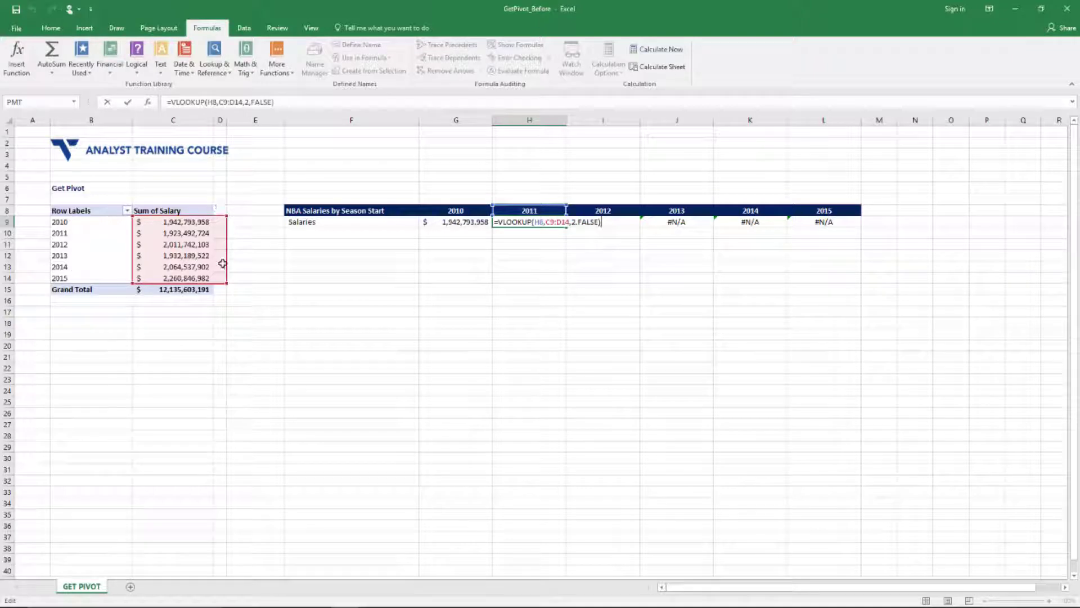
{"action": "key", "text": "Escape"}
{"action": "key", "text": "Left"}
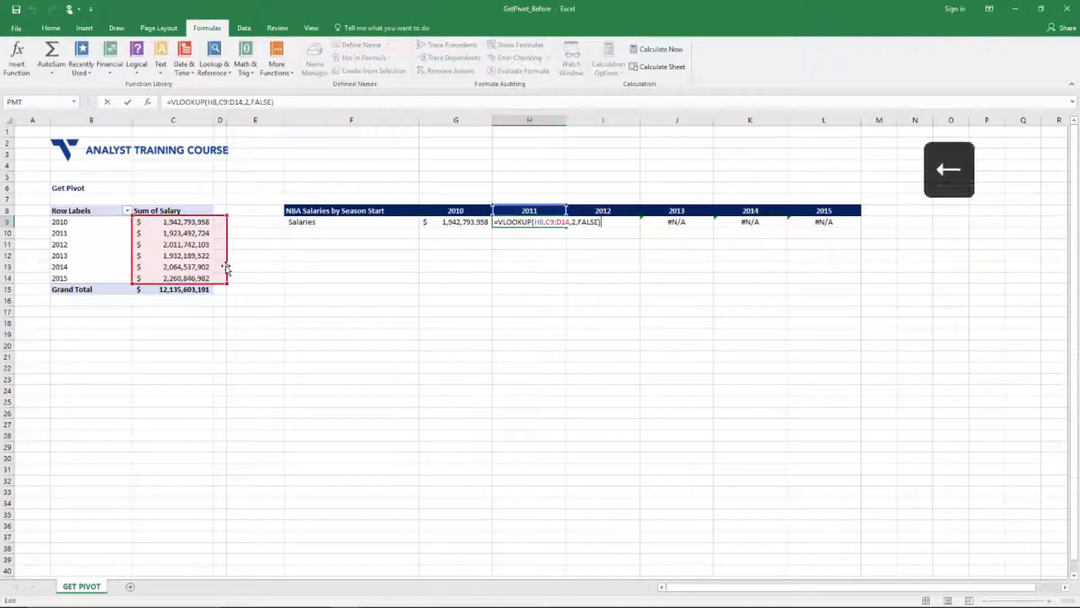
{"action": "key", "text": "Escape"}
{"action": "key", "text": "Left"}
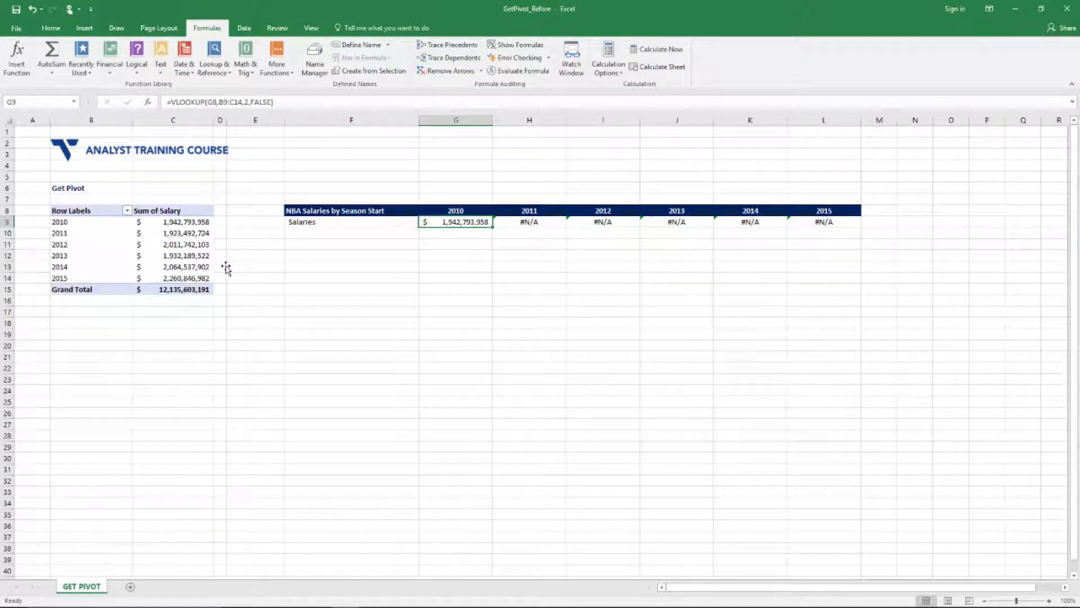
Make the table array in the G9 VLOOKUP absolute as $B$9:$C$14.
{"action": "left_click", "coordinate": [224, 102]}
{"action": "key", "text": "F4"}
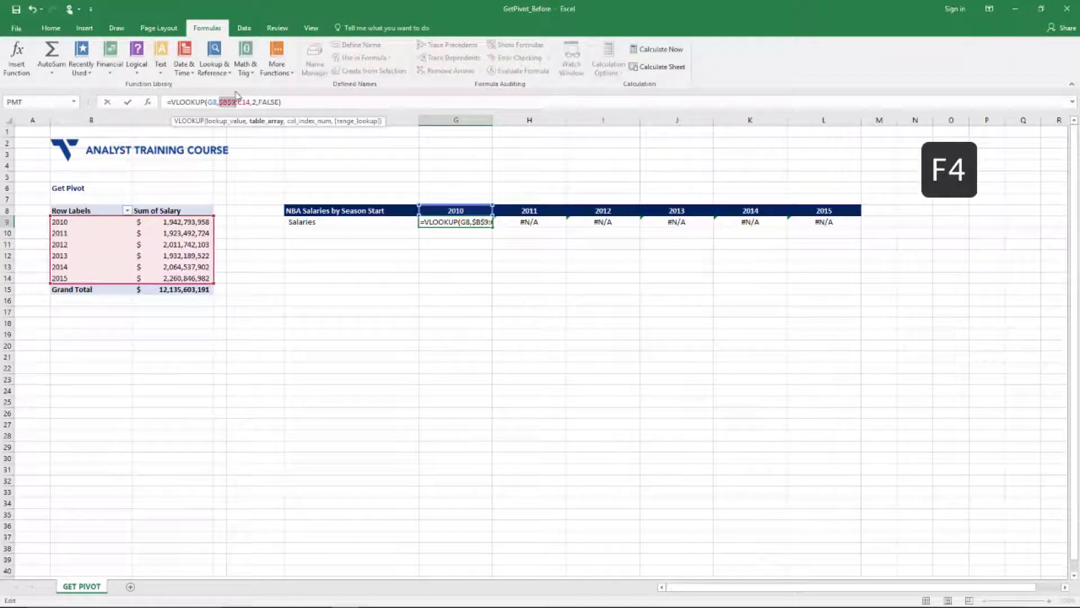
{"action": "left_click", "coordinate": [246, 100]}
{"action": "key", "text": "F4"}
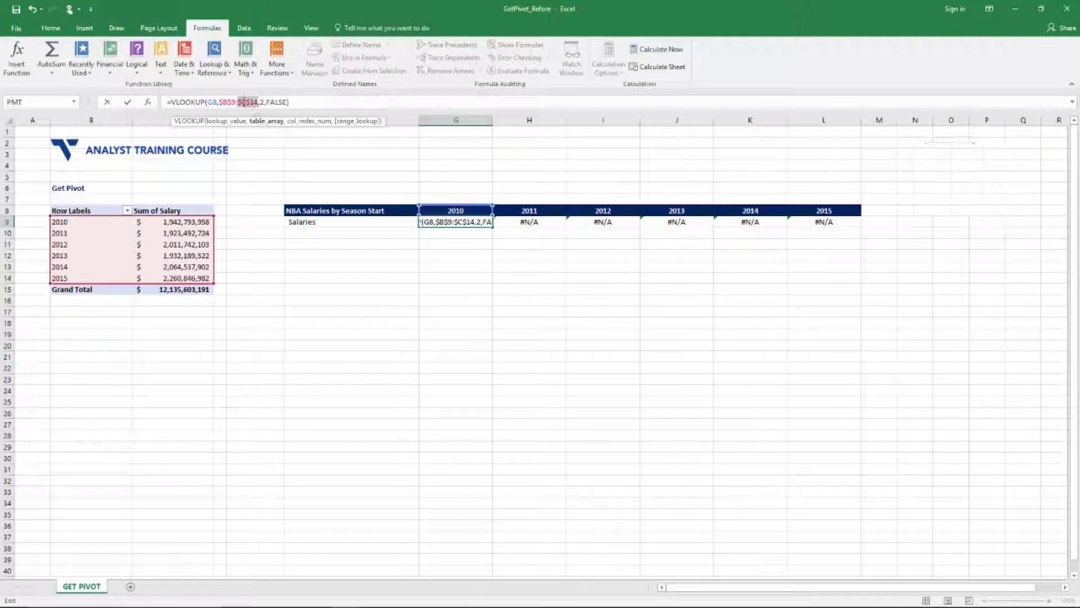
{"action": "key", "text": "Return"}
{"action": "key", "text": "Up"}
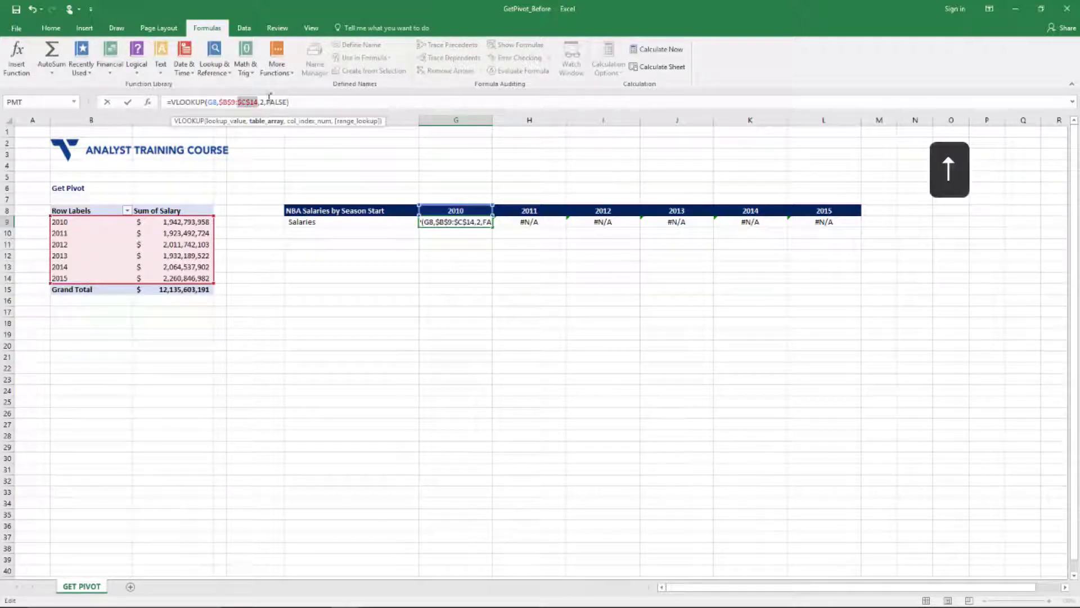
Copy the corrected G9 lookup formula across G9:L9, pasting formulas only.
{"action": "key", "text": "ctrl+c"}
{"action": "key", "text": "ctrl+shift+Right"}
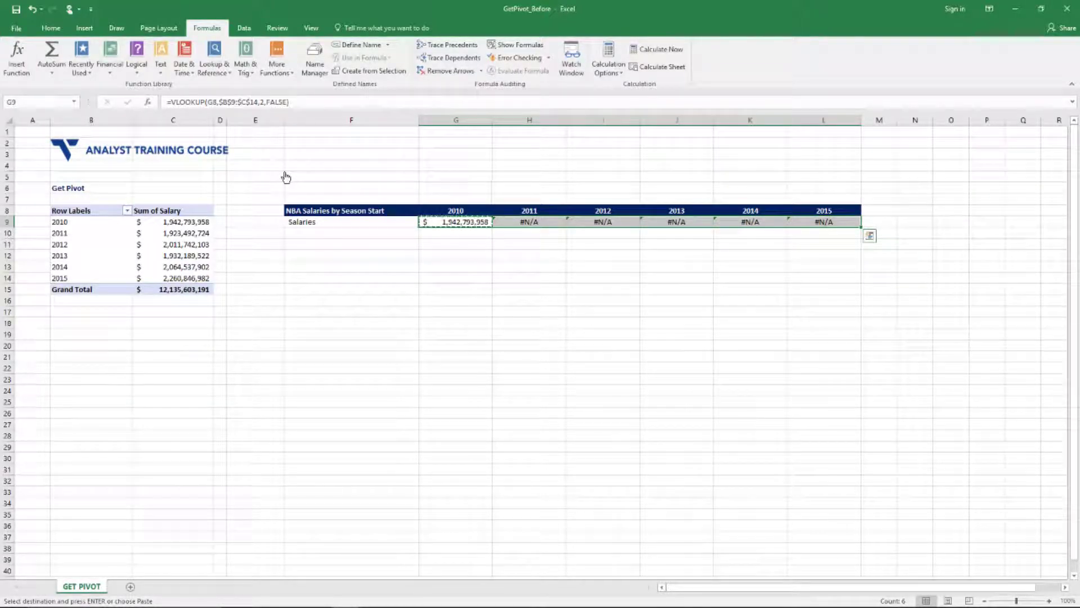
{"action": "key", "text": "alt+e"}
{"action": "key", "text": "s"}
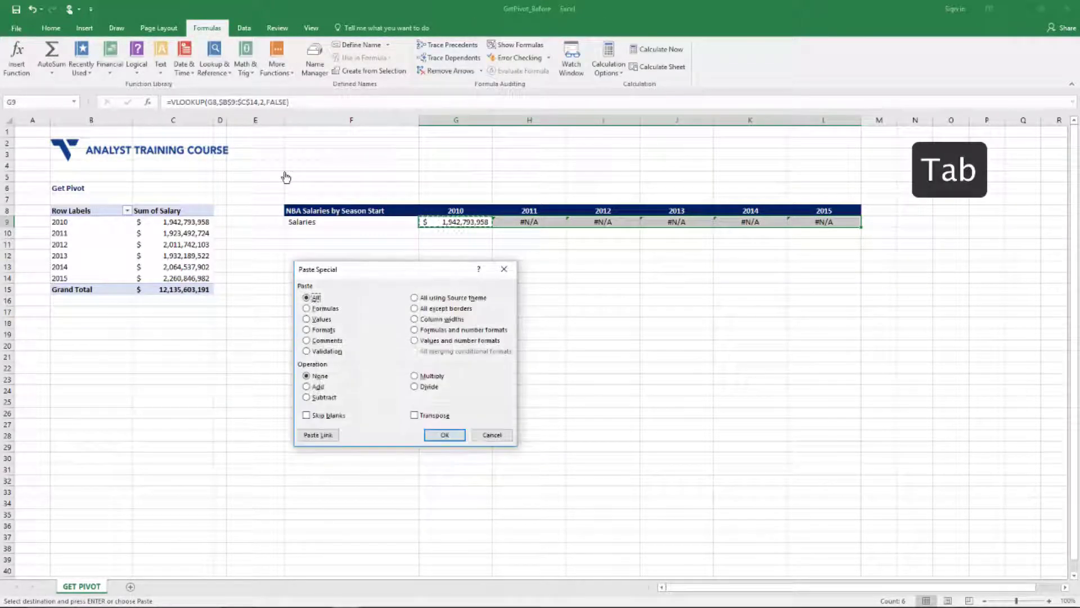
{"action": "key", "text": "f"}
{"action": "key", "text": "Tab"}
{"action": "key", "text": "Return"}
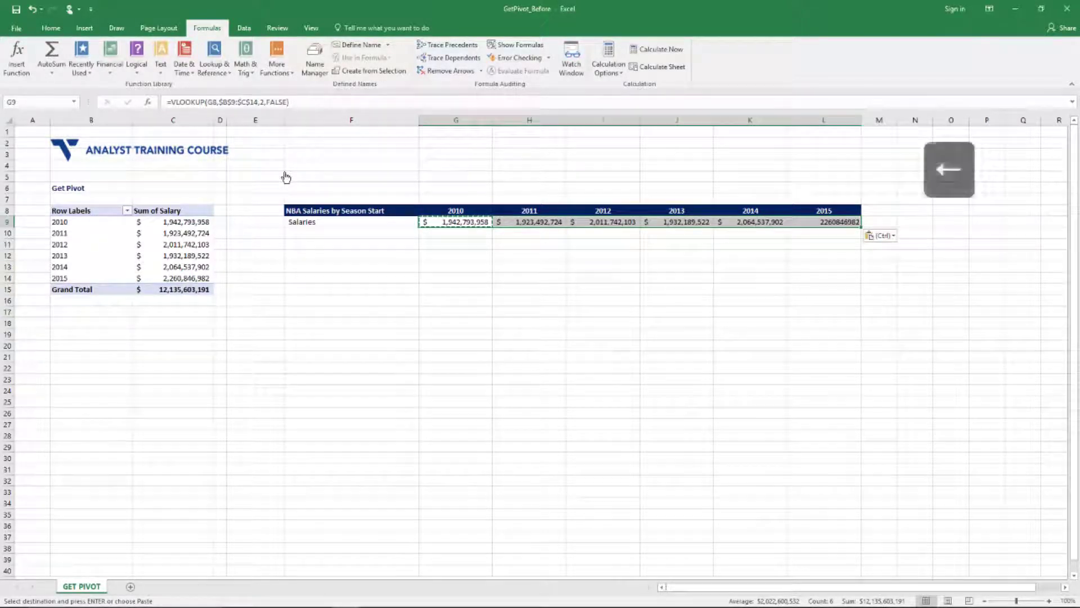
Review the pasted lookup formulas across the Salaries row from G9 onward.
{"action": "key", "text": "Right"}
{"action": "key", "text": "Right"}
{"action": "key", "text": "Right"}
{"action": "key", "text": "Right"}
{"action": "key", "text": "Left"}
{"action": "key", "text": "Left"}
{"action": "key", "text": "Left"}
{"action": "key", "text": "Left"}
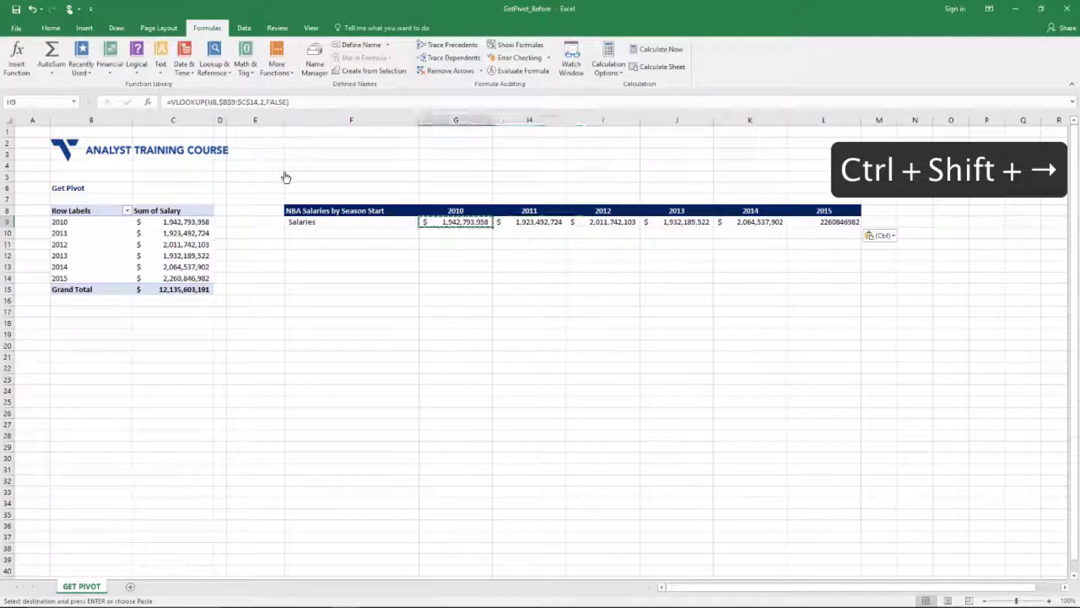
Format the salary values in G9:L9 as accounting currency with no decimal places.
{"action": "key", "text": "ctrl+shift+Right"}
{"action": "left_click", "coordinate": [50, 27]}
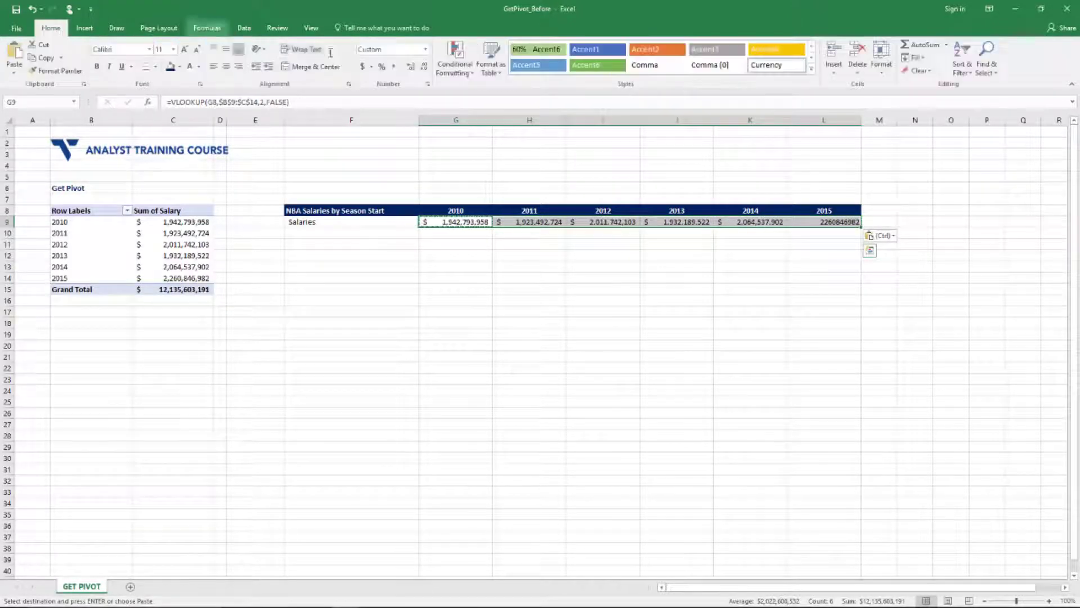
{"action": "left_click", "coordinate": [362, 66]}
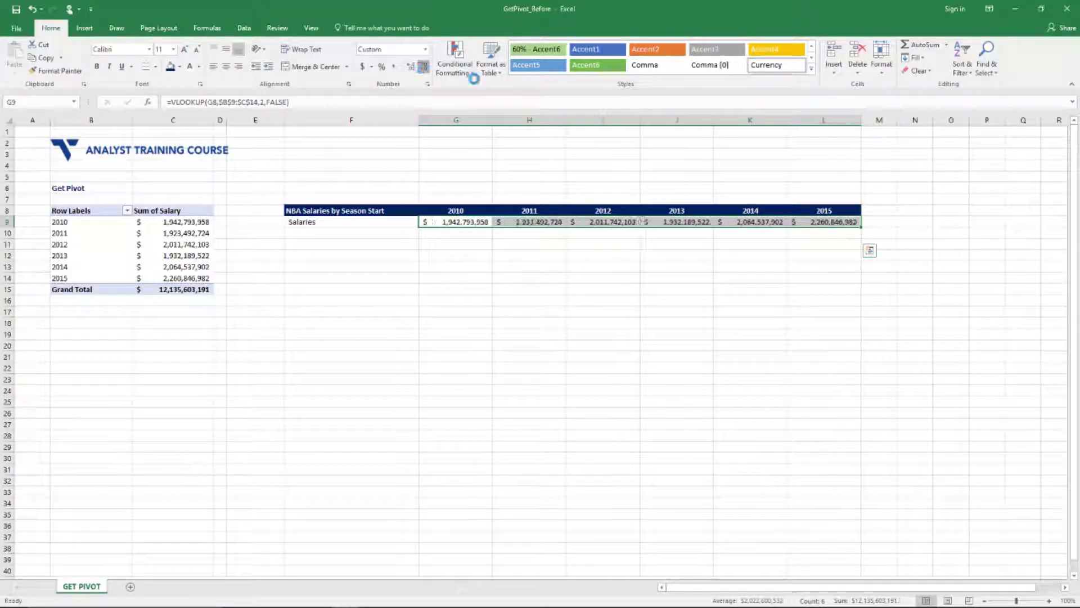
Compare the Salaries row values in G9:L9 with the pivot table, checking the 2013 figure in J9 against the pivot's 2013 row.
{"action": "left_click", "coordinate": [698, 222]}
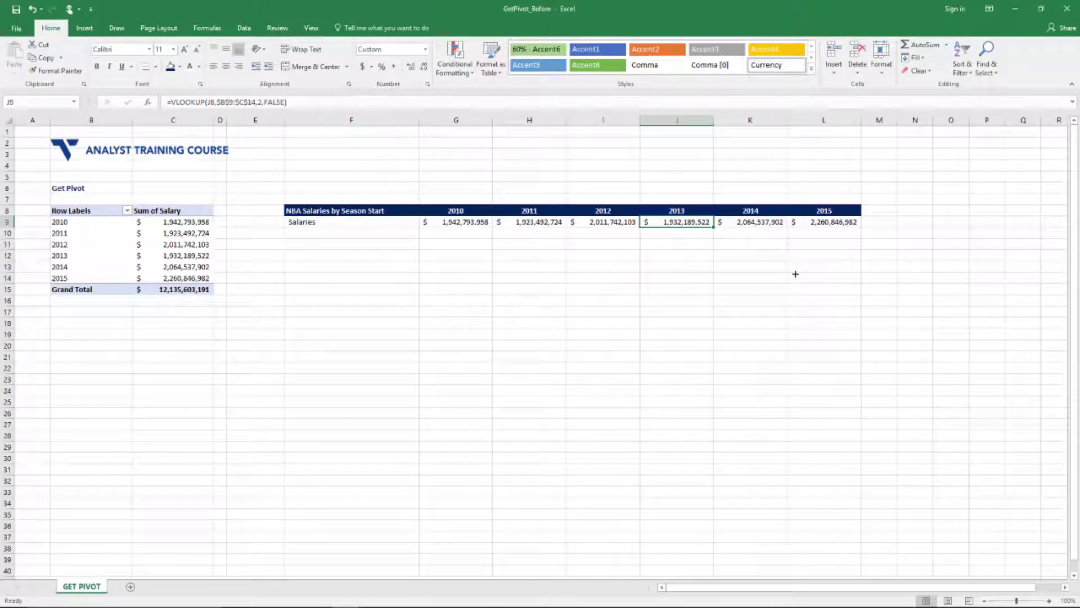
{"action": "left_click", "coordinate": [61, 258]}
{"action": "key", "text": "shift+Right"}
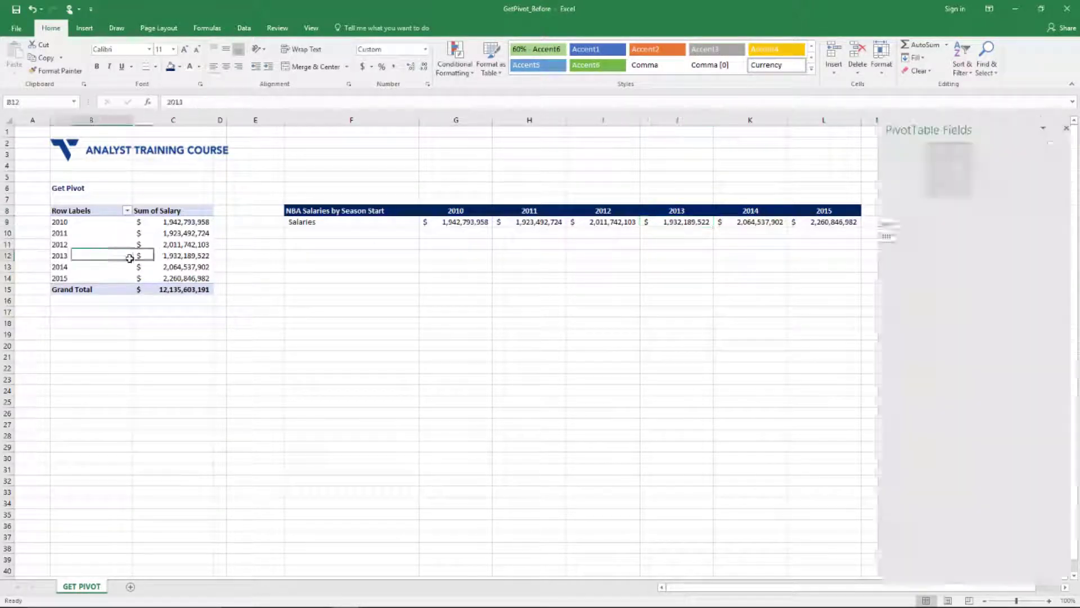
{"action": "key", "text": "Right"}
{"action": "key", "text": "Right"}
{"action": "key", "text": "Right"}
{"action": "key", "text": "Right"}
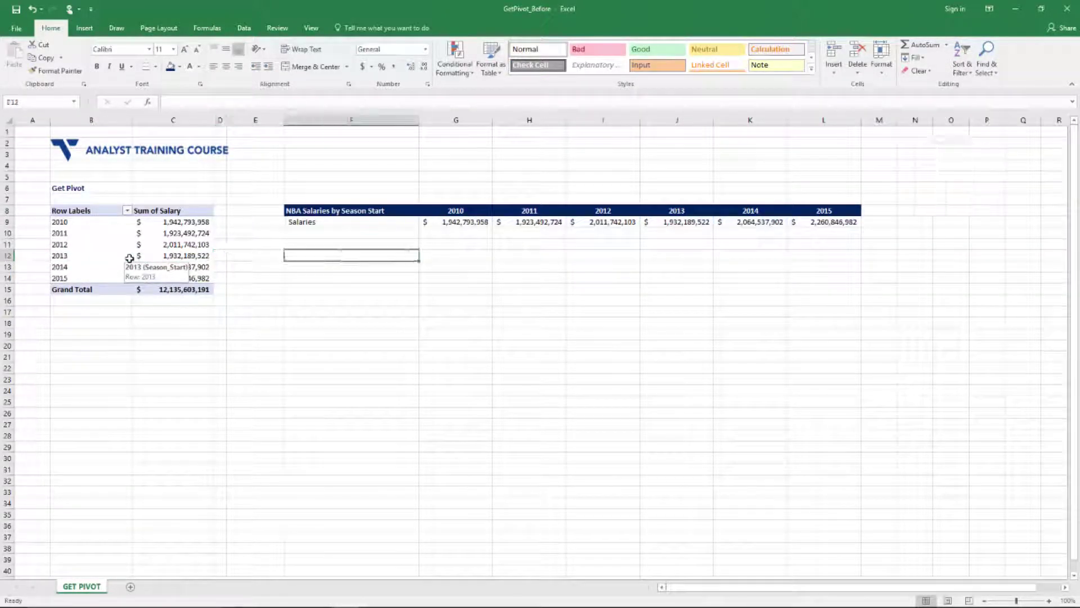
{"action": "key", "text": "Up"}
{"action": "key", "text": "Up"}
{"action": "key", "text": "Right"}
{"action": "key", "text": "Right"}
{"action": "key", "text": "Right"}
{"action": "key", "text": "Right"}
{"action": "key", "text": "Right"}
{"action": "key", "text": "Right"}
{"action": "key", "text": "Up"}
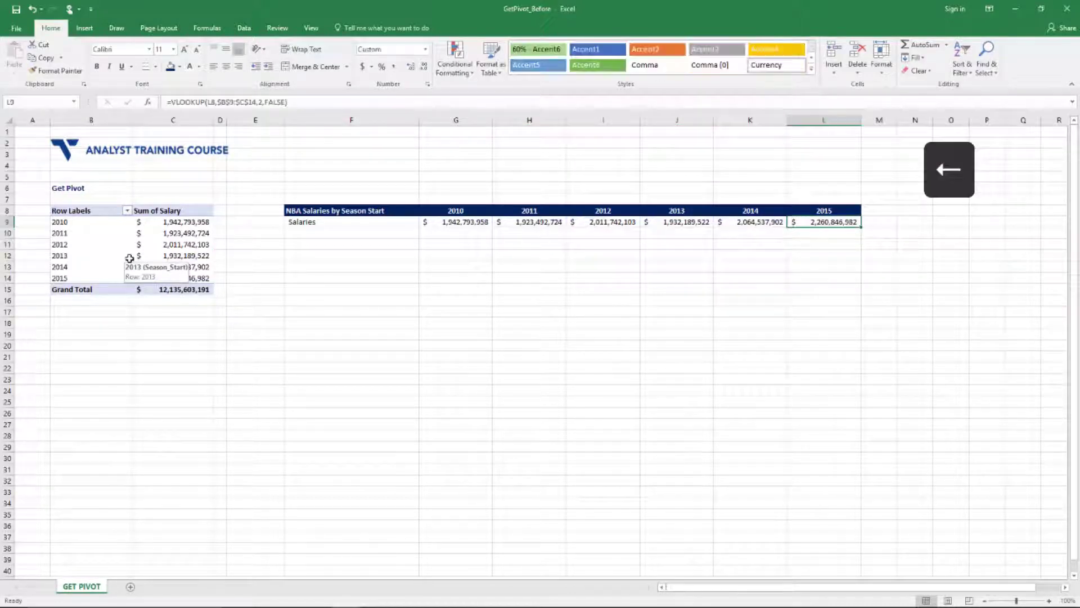
{"action": "key", "text": "Left"}
{"action": "key", "text": "Left"}
{"action": "key", "text": "Left"}
{"action": "key", "text": "Left"}
{"action": "key", "text": "Left"}
{"action": "key", "text": "Left"}
{"action": "key", "text": "Down"}
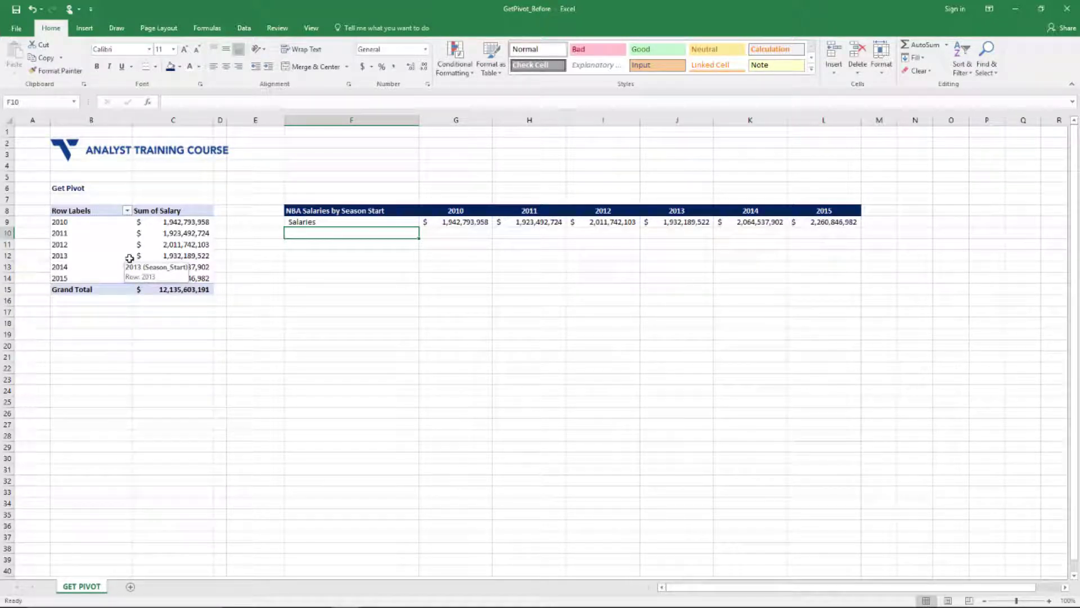
Copy the Salaries label from F9 into F10 to start a second row.
{"action": "key", "text": "Right"}
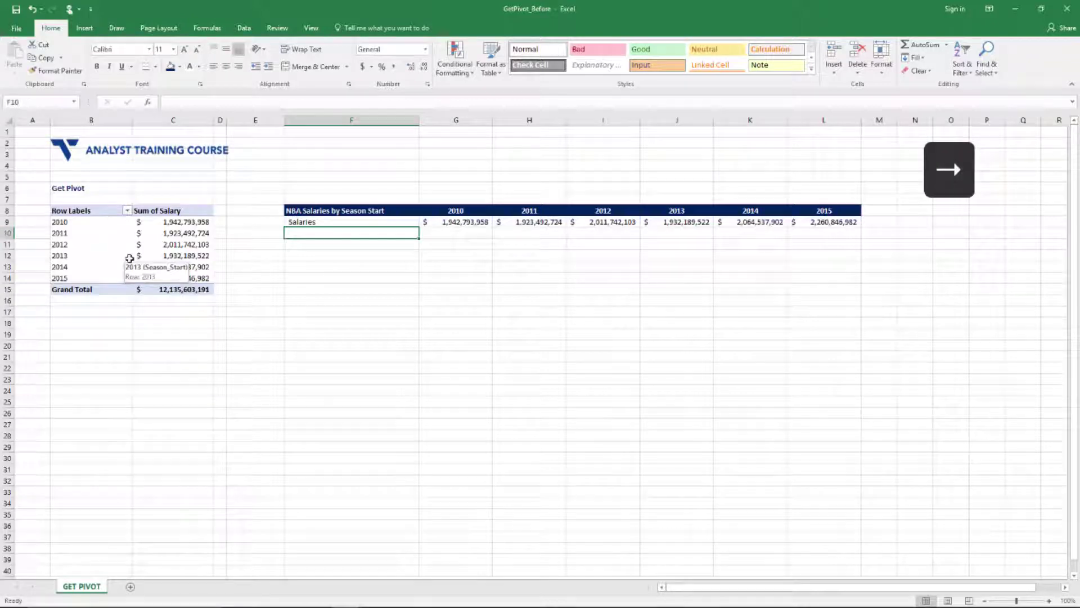
{"action": "key", "text": "Left"}
{"action": "key", "text": "Right"}
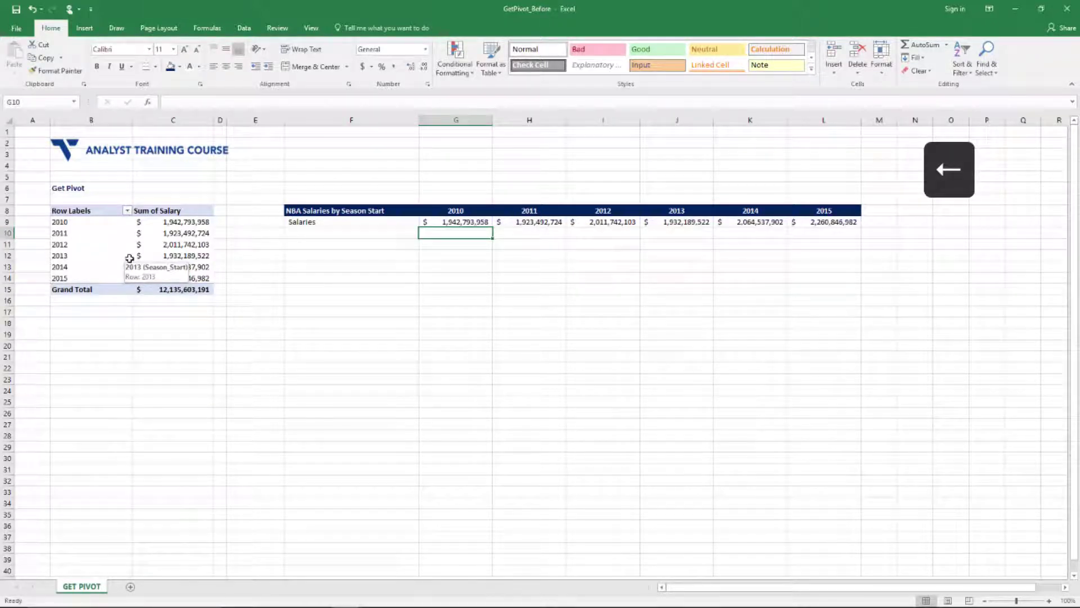
{"action": "key", "text": "Left"}
{"action": "key", "text": "Up"}
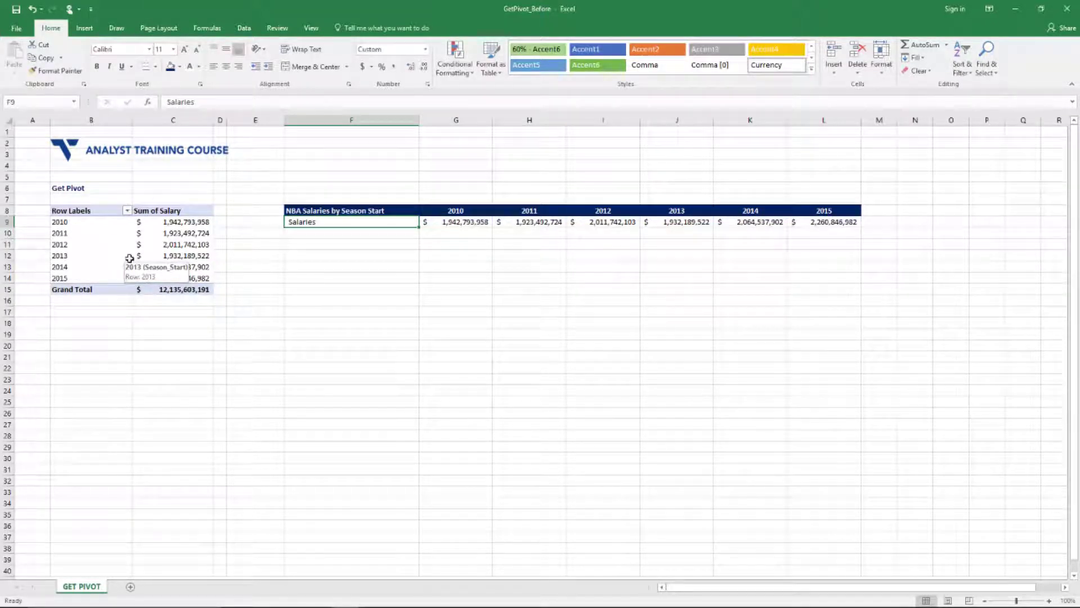
{"action": "key", "text": "ctrl+c"}
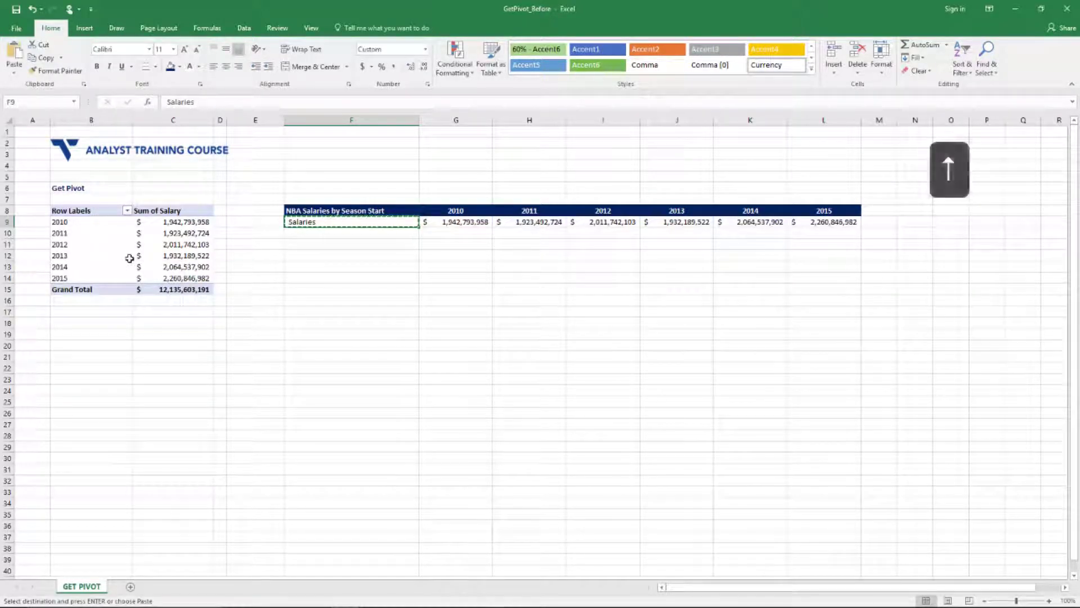
{"action": "key", "text": "Down"}
{"action": "key", "text": "Up"}
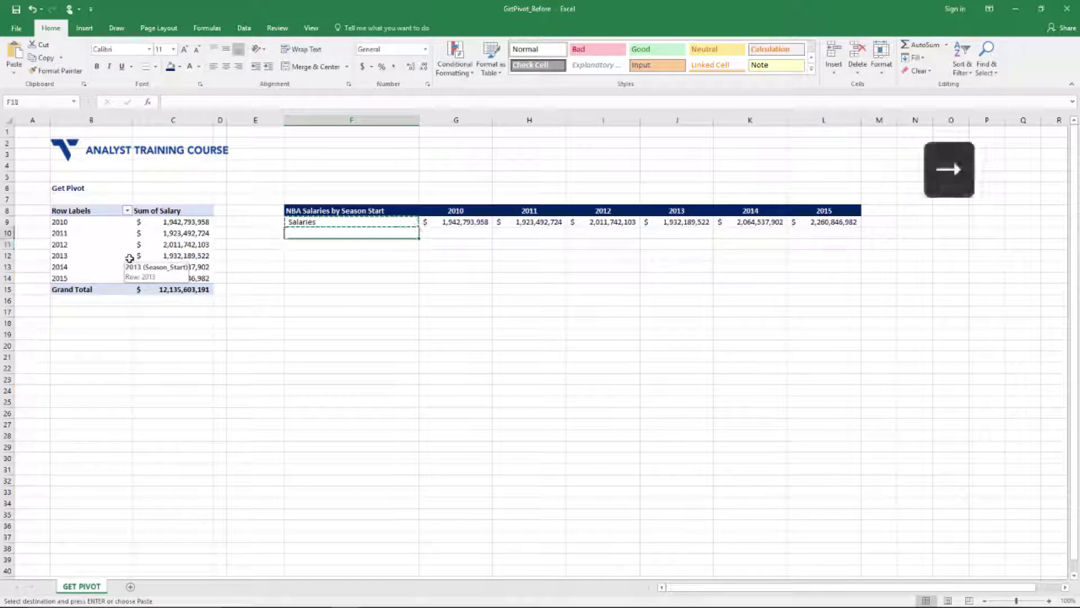
{"action": "key", "text": "ctrl+v"}
{"action": "key", "text": "Right"}
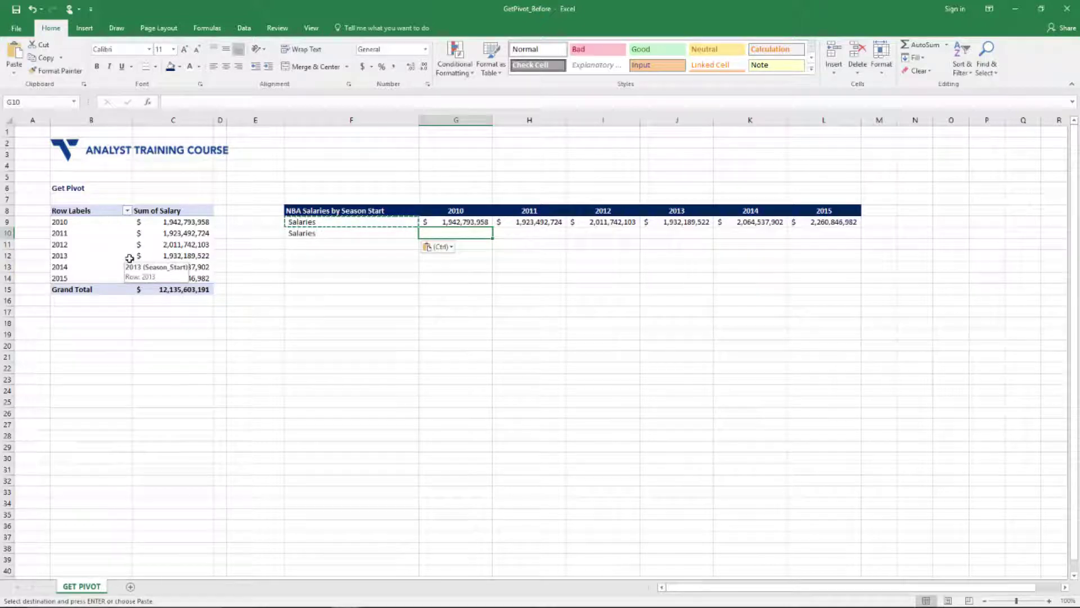
{"action": "type", "text": "="}
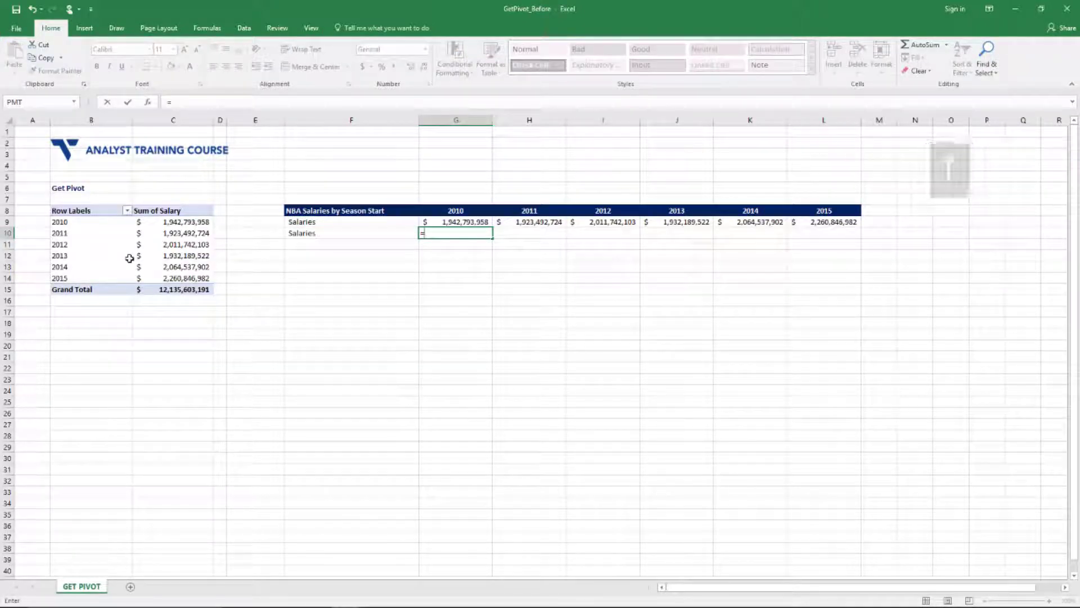
{"action": "key", "text": "Left"}
{"action": "key", "text": "Left"}
{"action": "key", "text": "Left"}
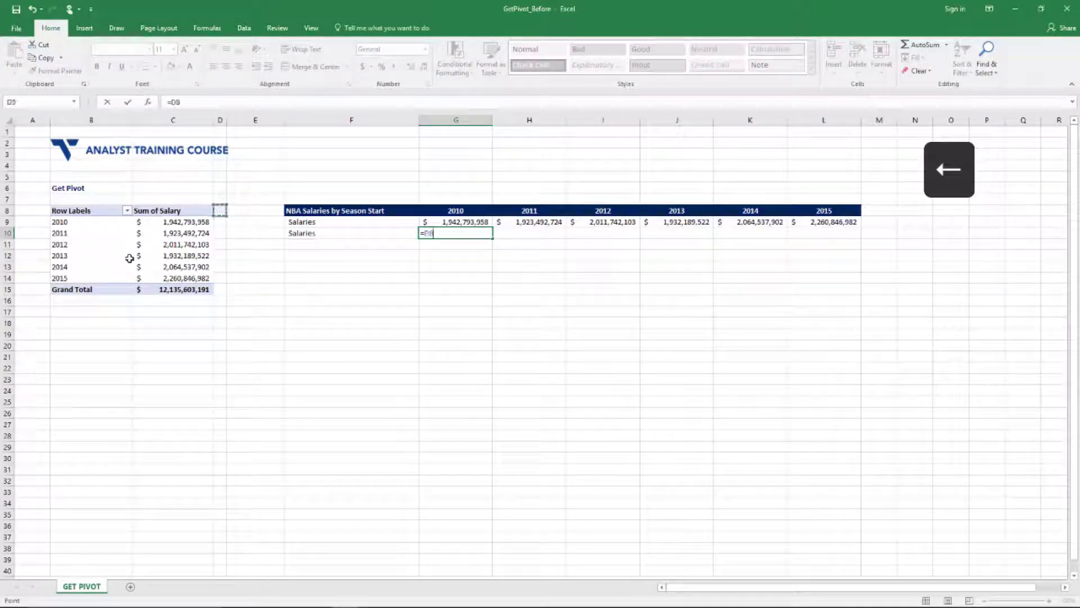
{"action": "key", "text": "Up"}
{"action": "key", "text": "Left"}
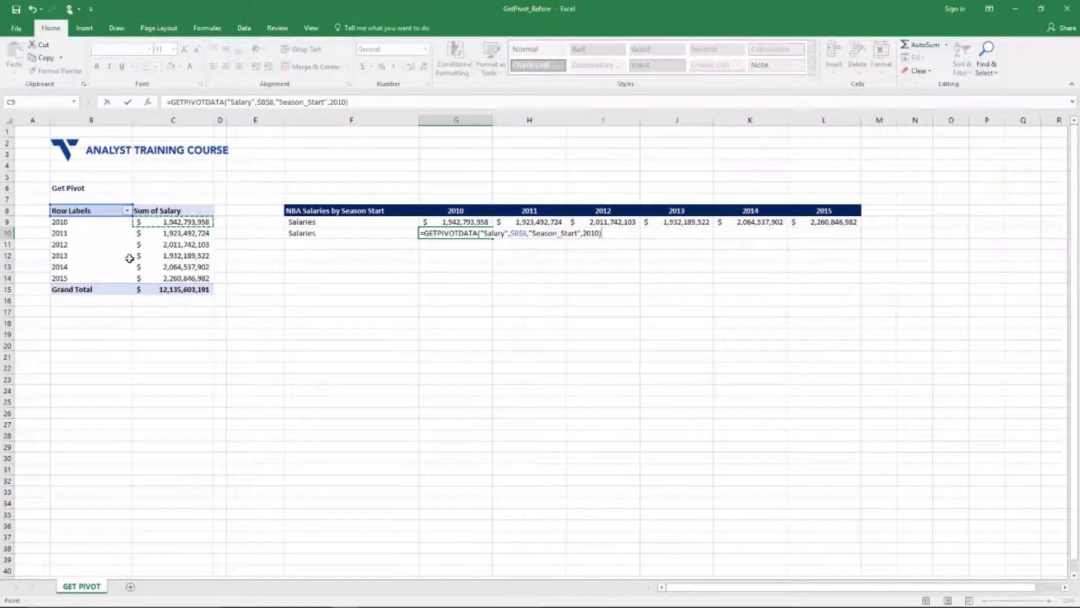
{"action": "key", "text": "Right"}
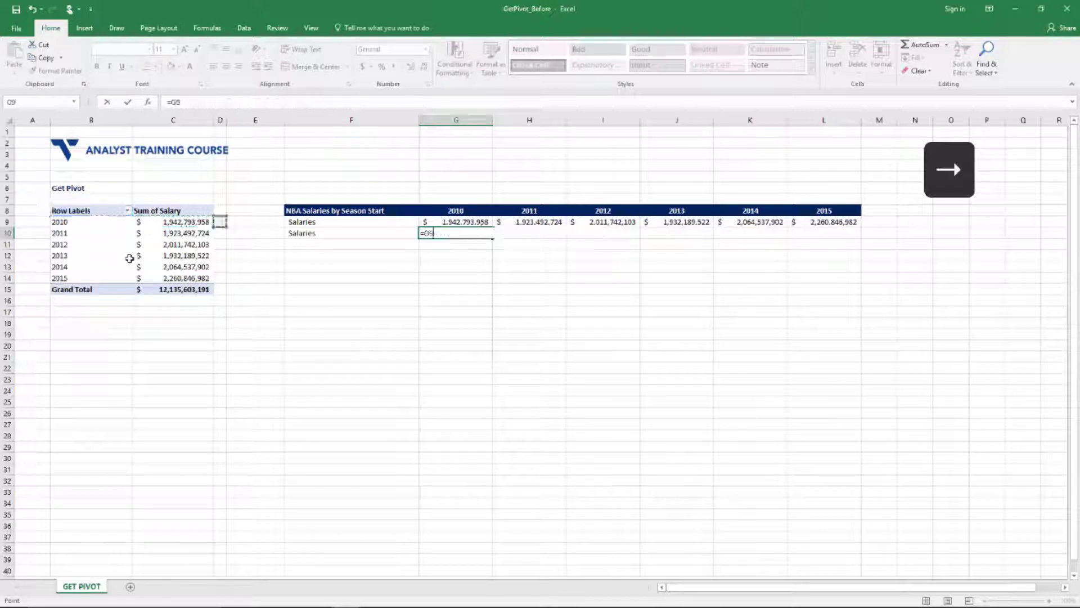
{"action": "left_click", "coordinate": [147, 223]}
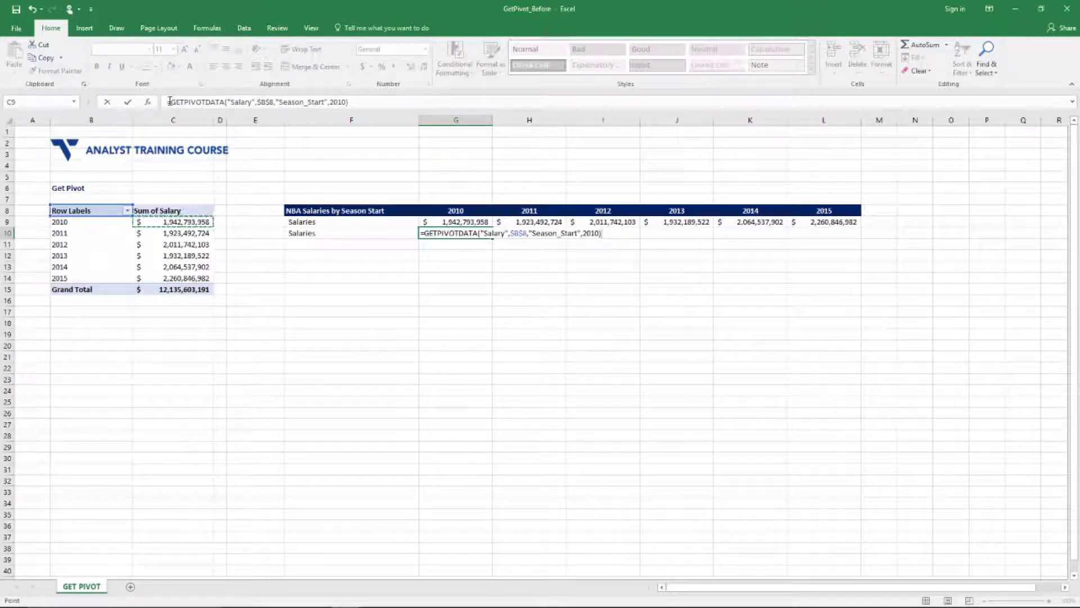
{"action": "left_click_drag", "start_coordinate": [170, 101], "coordinate": [230, 105]}
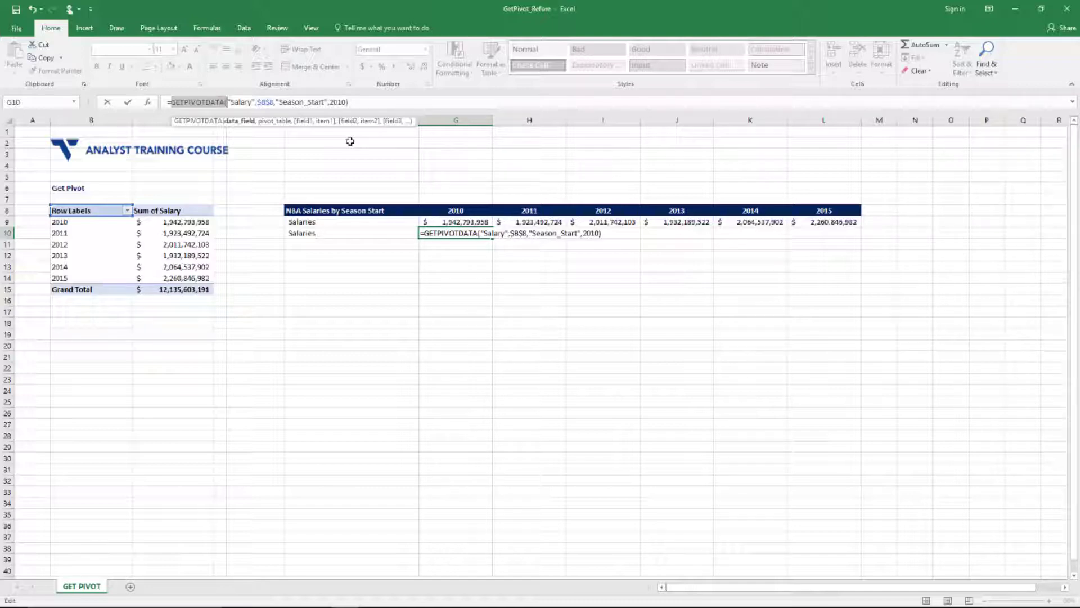
{"action": "left_click_drag", "start_coordinate": [349, 101], "coordinate": [330, 95]}
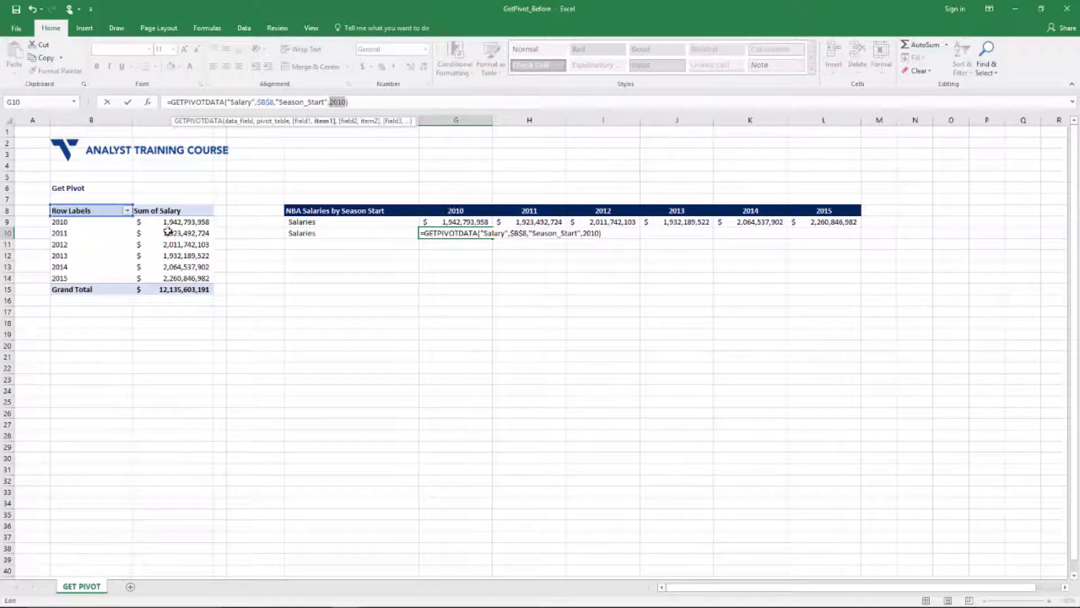
{"action": "left_click", "coordinate": [465, 210]}
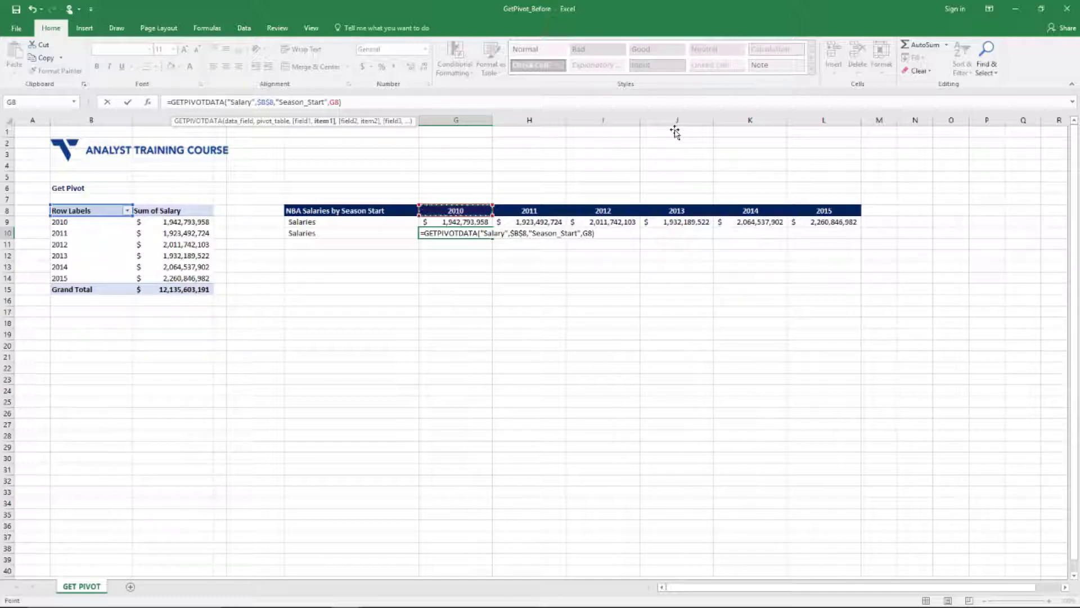
{"action": "key", "text": "shift+Right"}
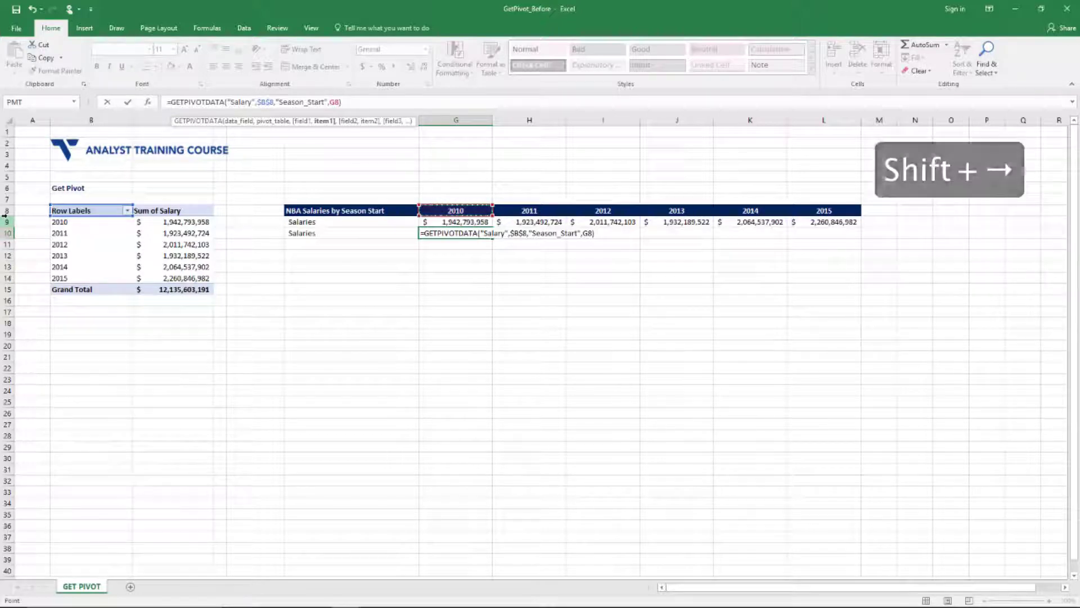
{"action": "left_click", "coordinate": [4, 213]}
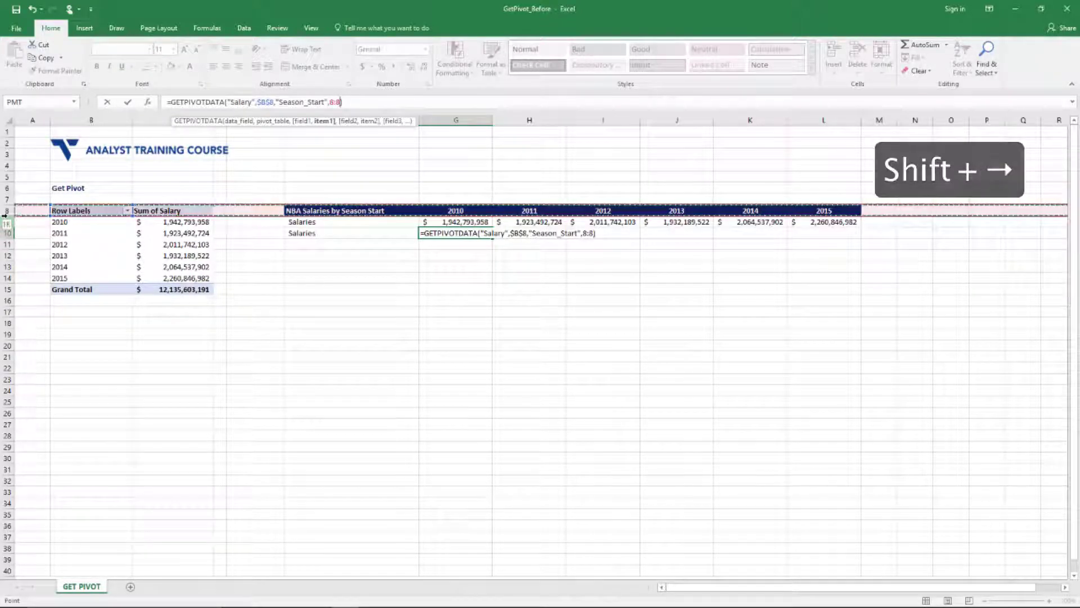
{"action": "key", "text": "Escape"}
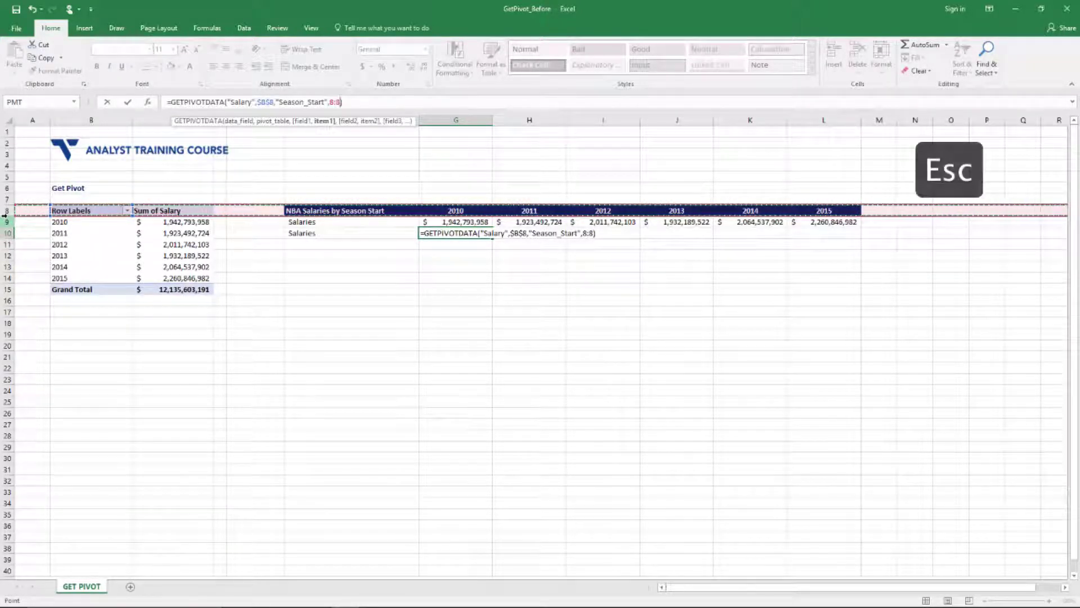
{"action": "key", "text": "Escape"}
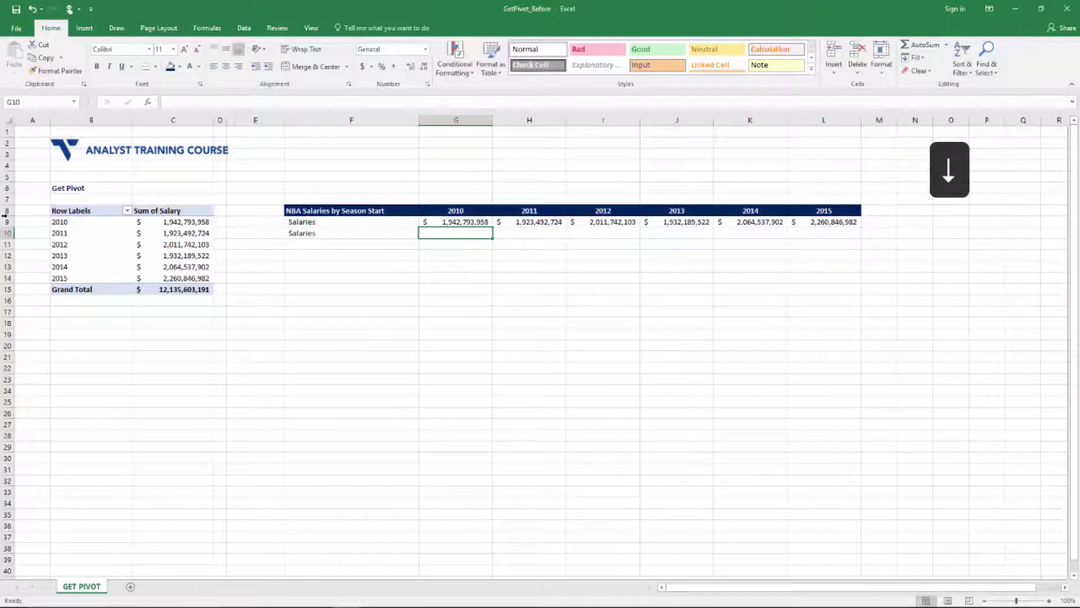
Enter =GETPIVOTDATA("Salary",$B$8,"Season_Start",G$8) in G10, built from pivot cell C9 with the year replaced by a row-locked reference to the 2010 header.
{"action": "type", "text": "="}
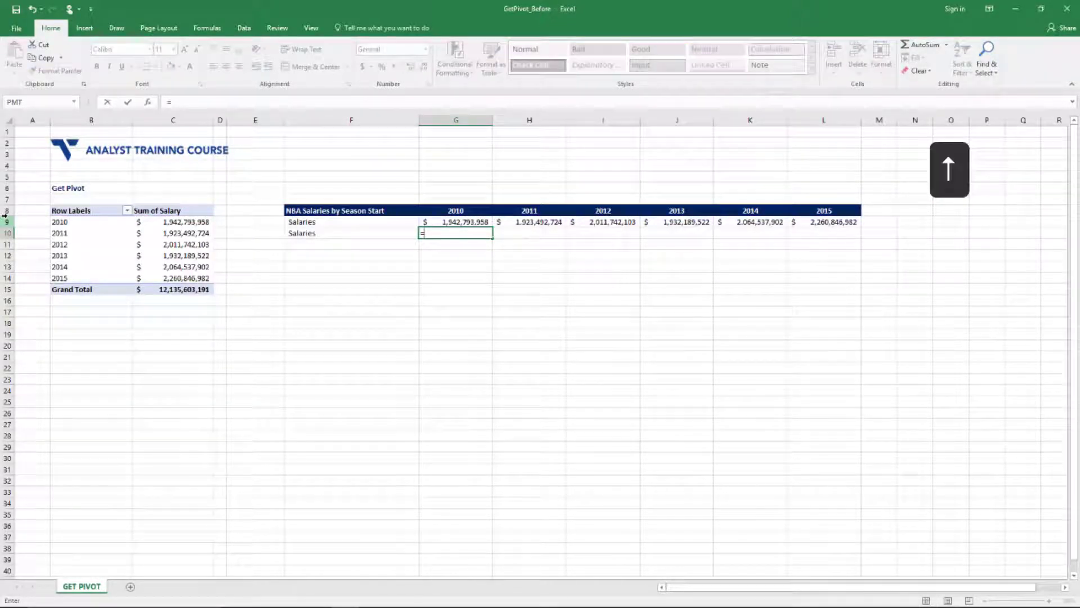
{"action": "key", "text": "Left"}
{"action": "key", "text": "Left"}
{"action": "key", "text": "Left"}
{"action": "key", "text": "Up"}
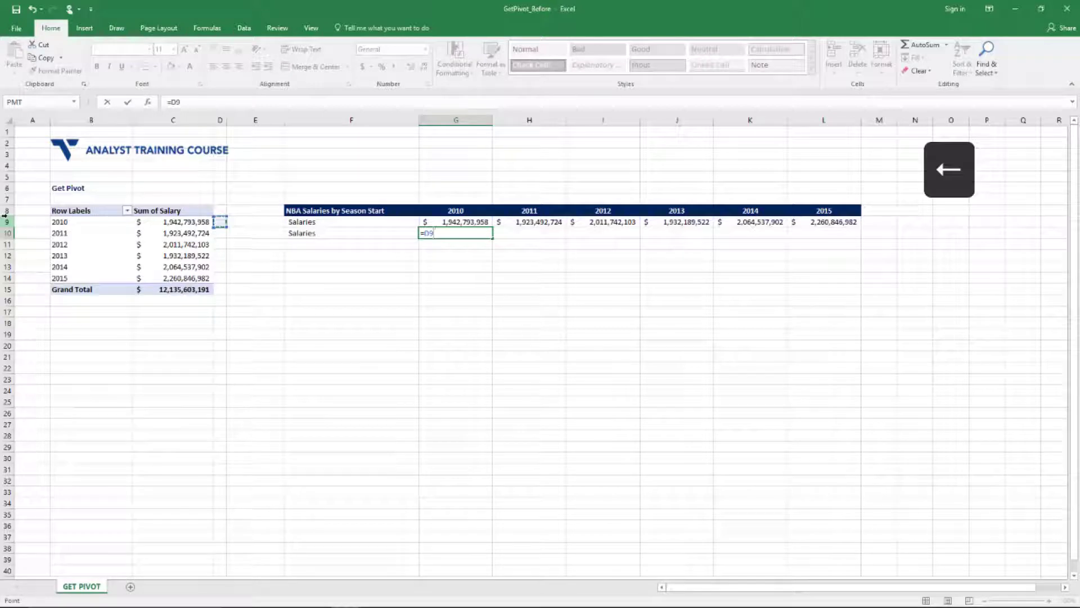
{"action": "key", "text": "Left"}
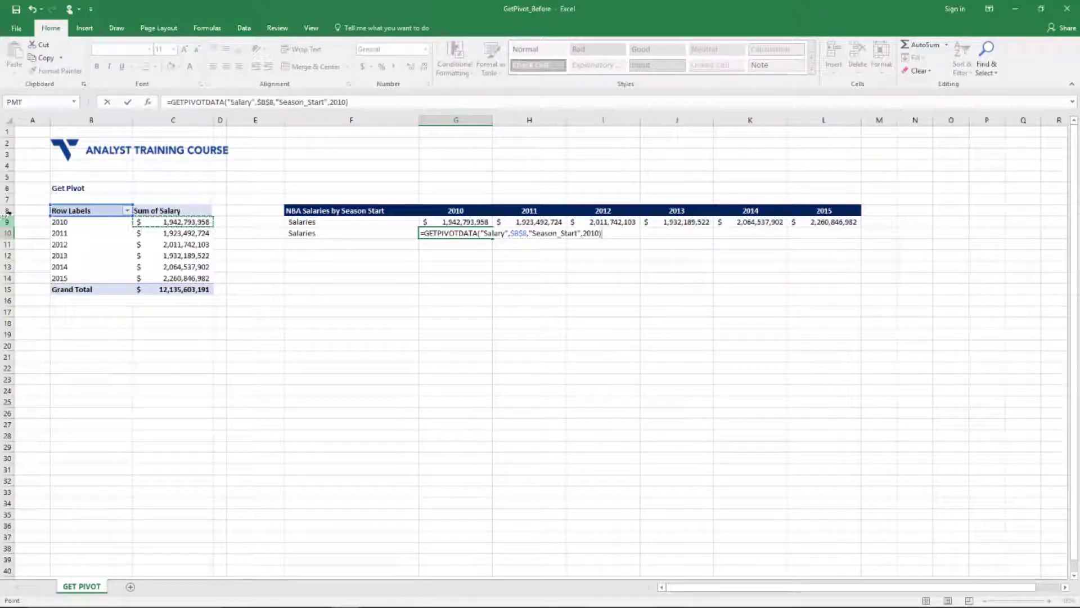
{"action": "double_click", "coordinate": [333, 101]}
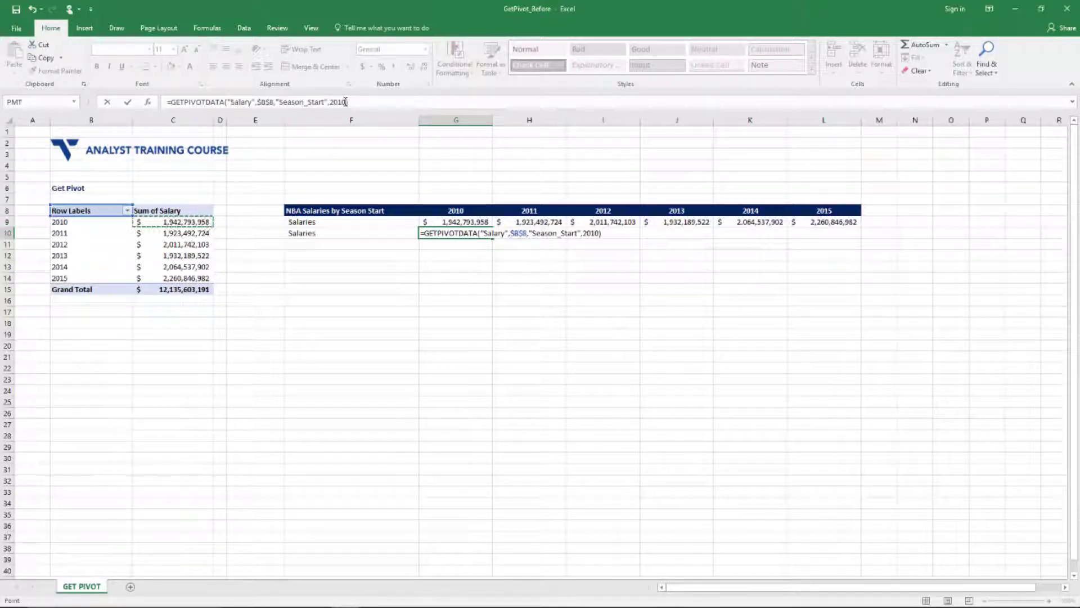
{"action": "left_click", "coordinate": [456, 211]}
{"action": "key", "text": "F4"}
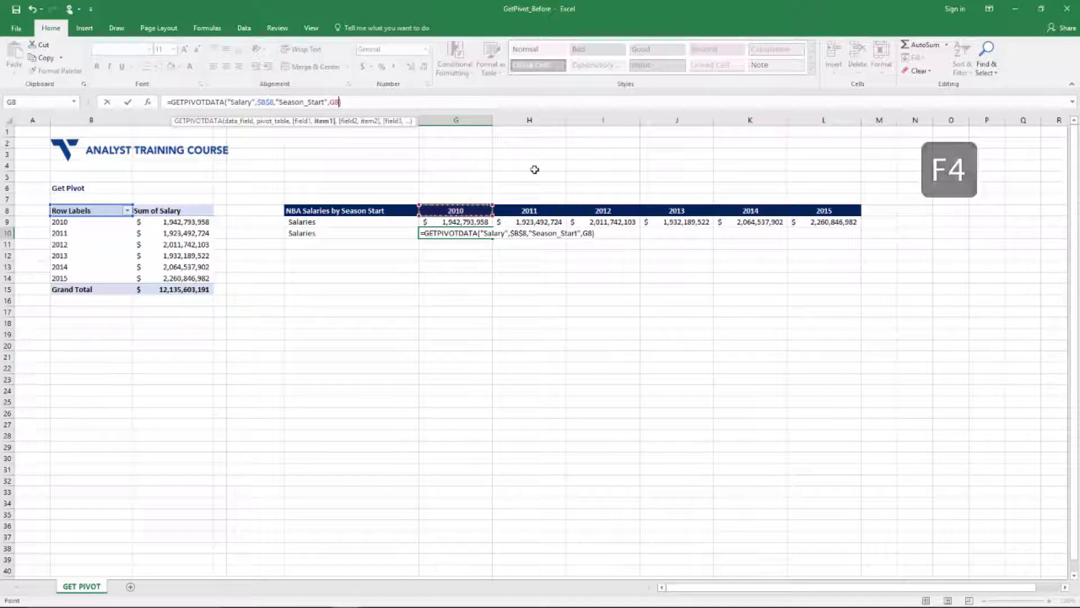
{"action": "key", "text": "F4"}
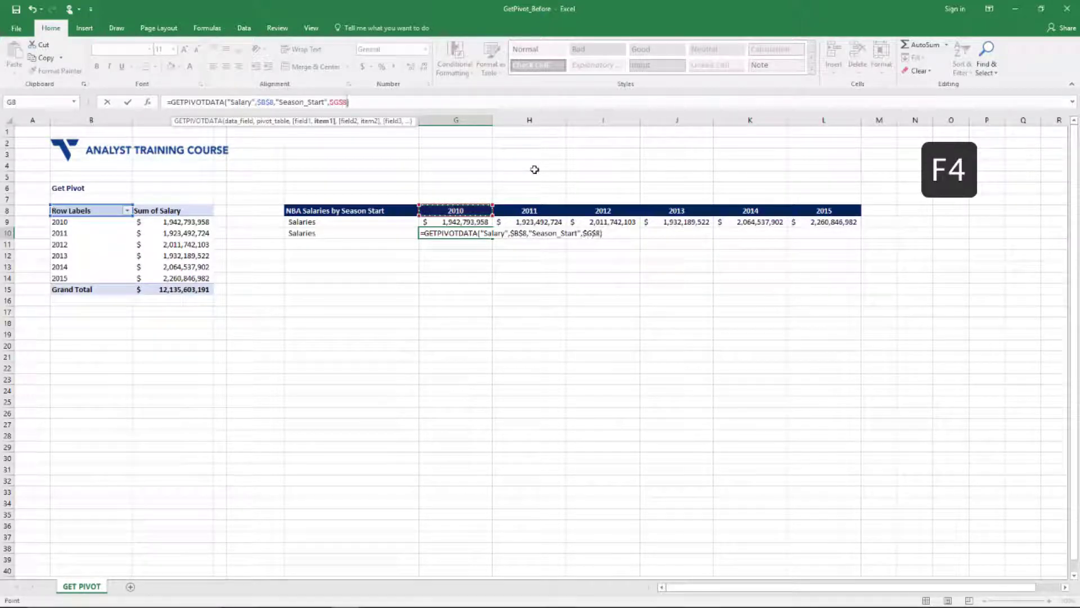
{"action": "key", "text": "F4"}
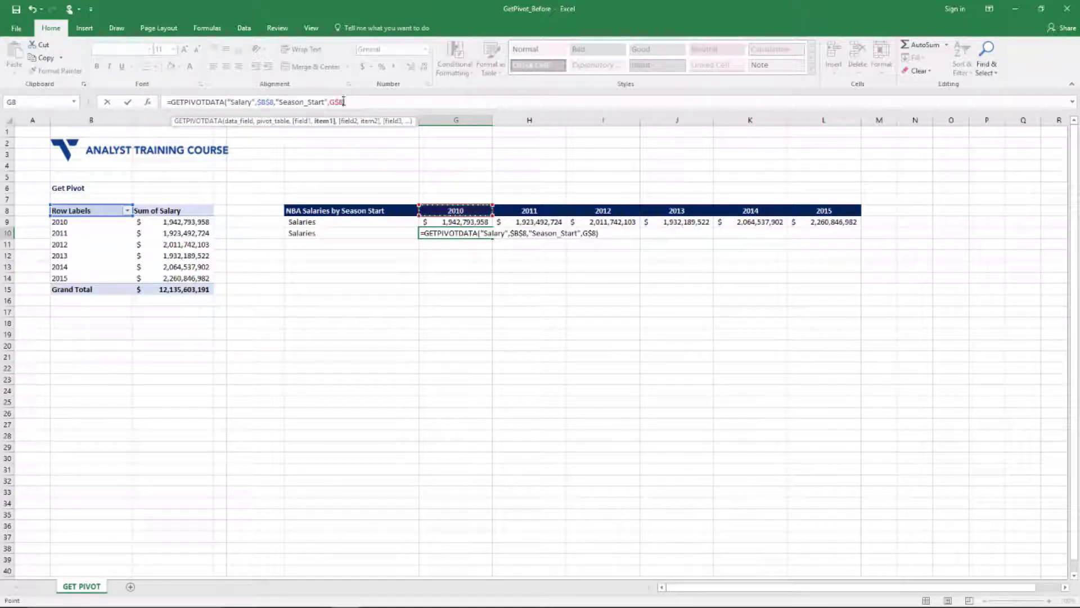
{"action": "key", "text": "Return"}
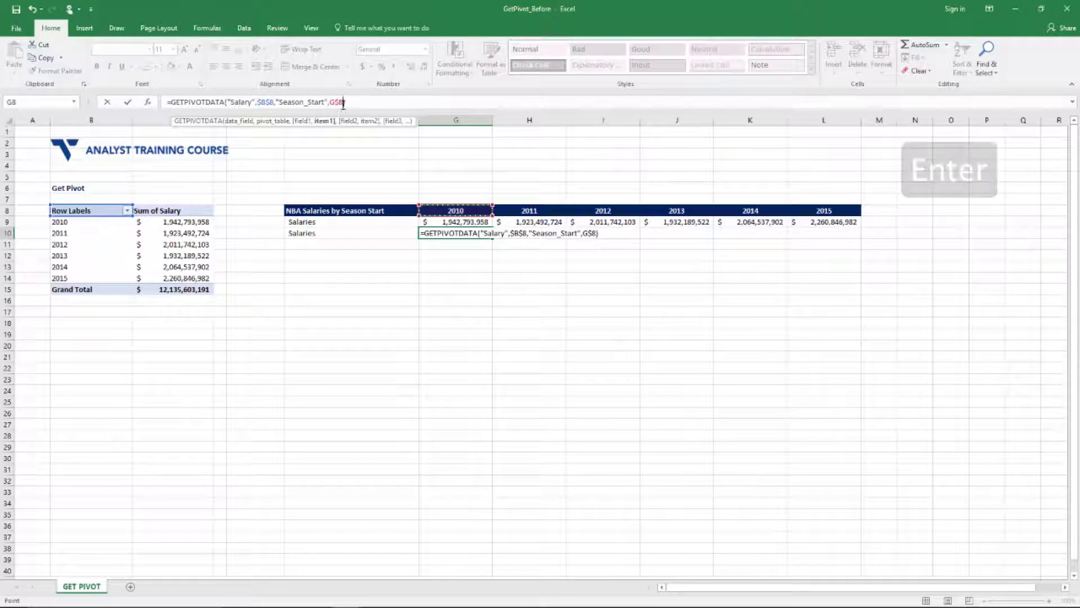
{"action": "key", "text": "Up"}
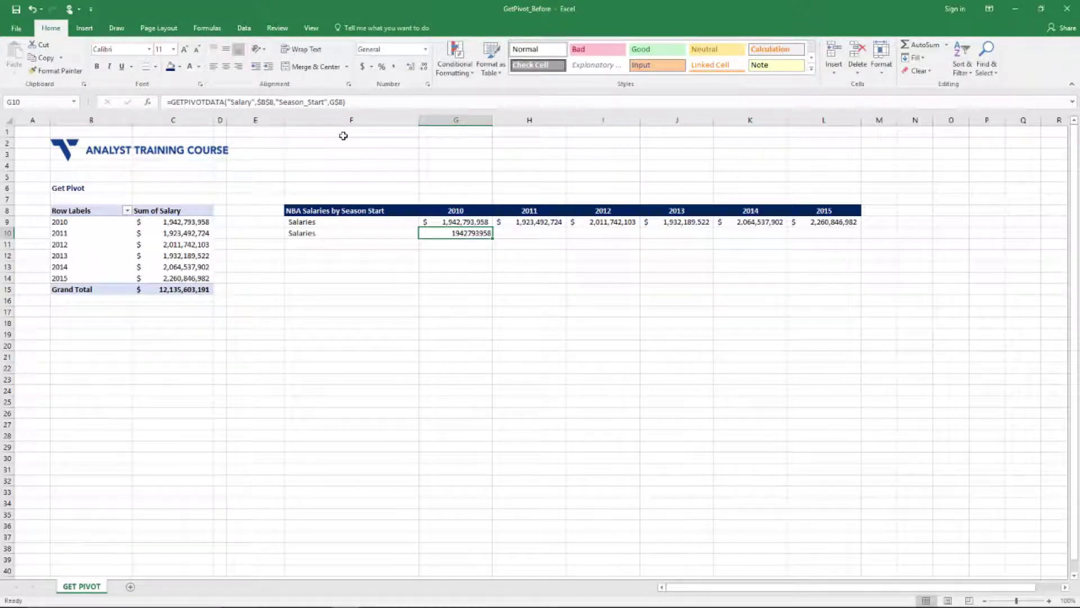
{"action": "key", "text": "shift+Left"}
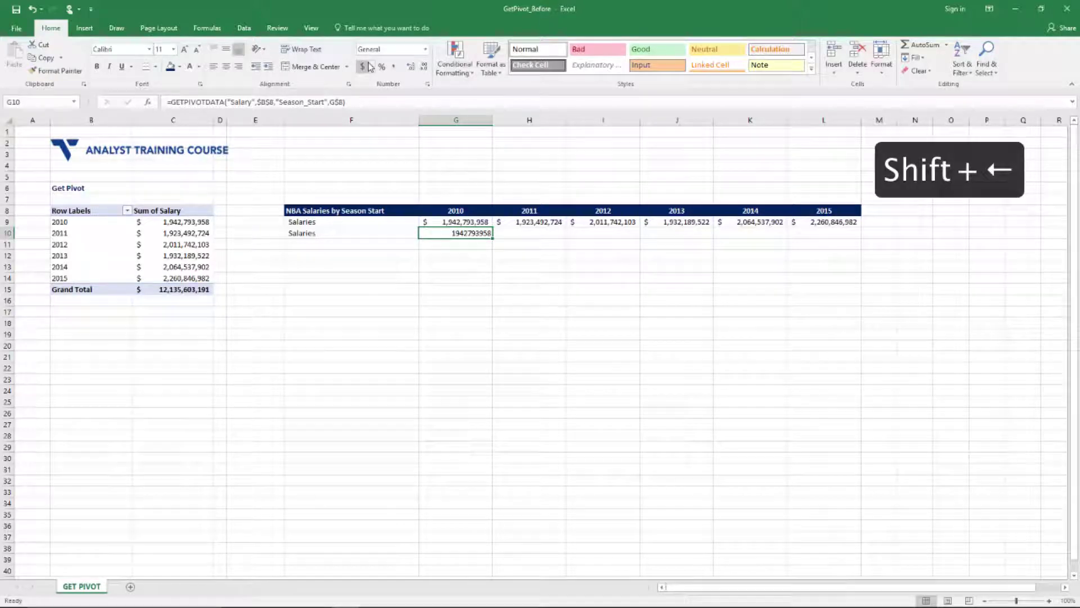
Format cells G10:L10 as accounting currency with no decimal places.
{"action": "key", "text": "shift+Right"}
{"action": "key", "text": "shift+Right"}
{"action": "key", "text": "shift+Right"}
{"action": "key", "text": "shift+Right"}
{"action": "key", "text": "shift+Right"}
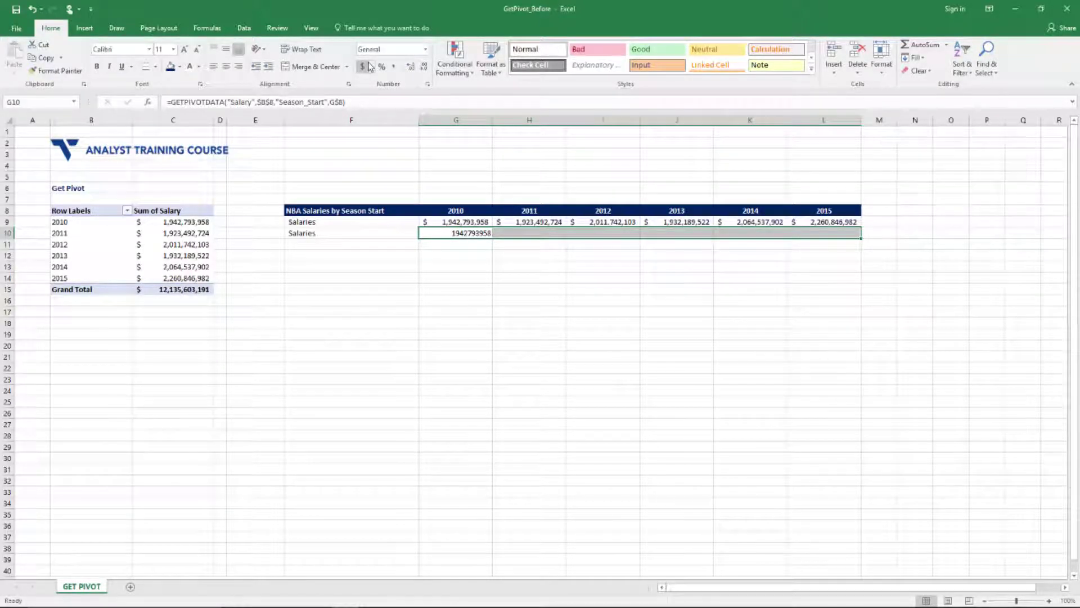
{"action": "left_click", "coordinate": [368, 67]}
{"action": "left_click", "coordinate": [426, 67]}
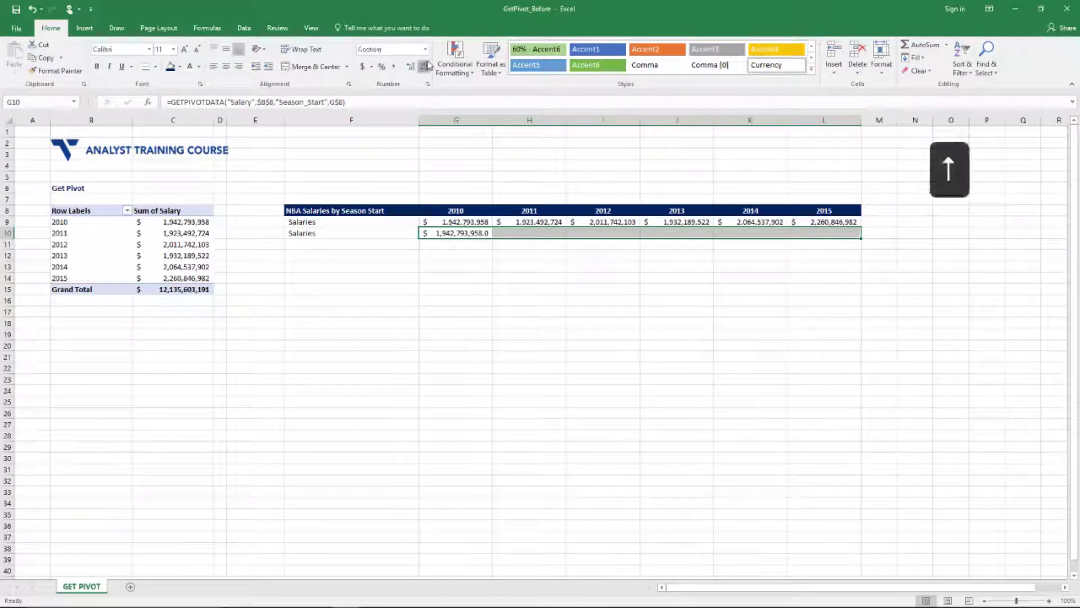
{"action": "left_click", "coordinate": [425, 66]}
Copy the GETPIVOTDATA formula from G10 across G10:L10, pasting formulas only.
{"action": "left_click", "coordinate": [488, 246]}
{"action": "key", "text": "Up"}
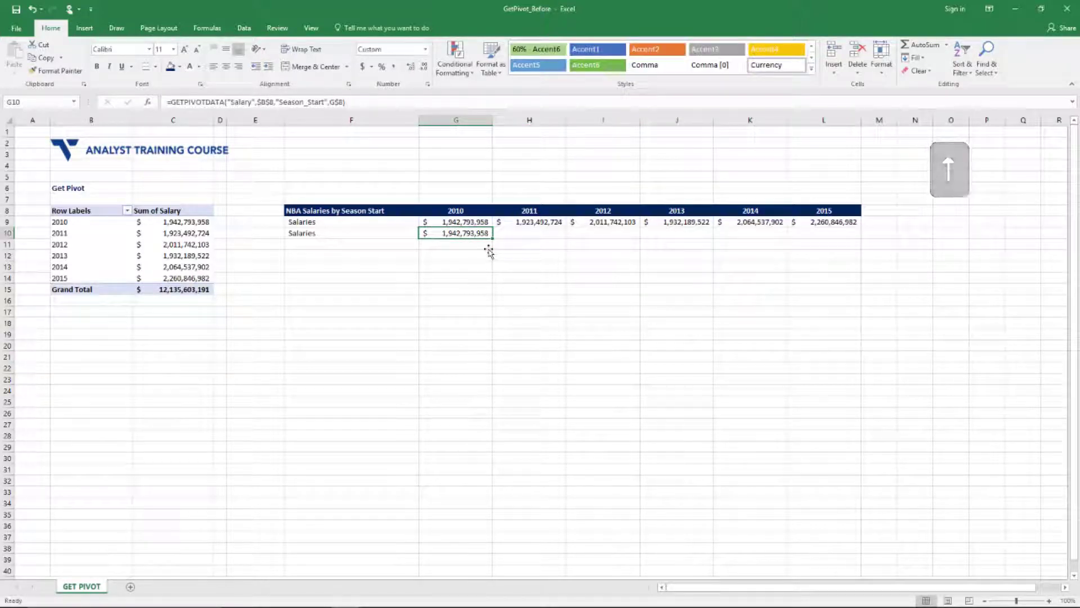
{"action": "key", "text": "ctrl+c"}
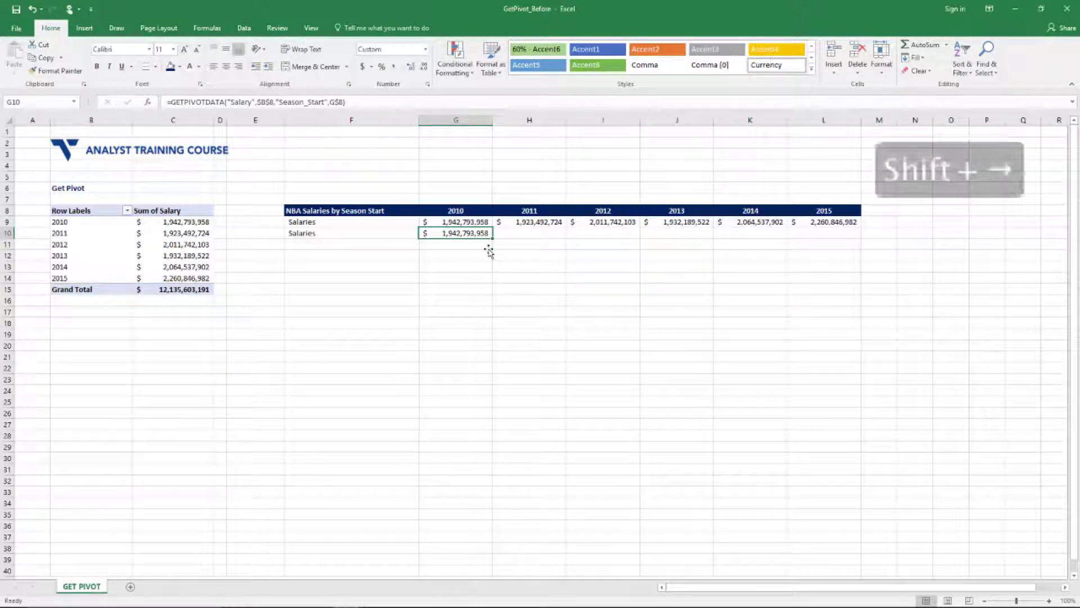
{"action": "key", "text": "shift+Right"}
{"action": "key", "text": "shift+Right"}
{"action": "key", "text": "shift+Right"}
{"action": "key", "text": "shift+Right"}
{"action": "key", "text": "shift+Right"}
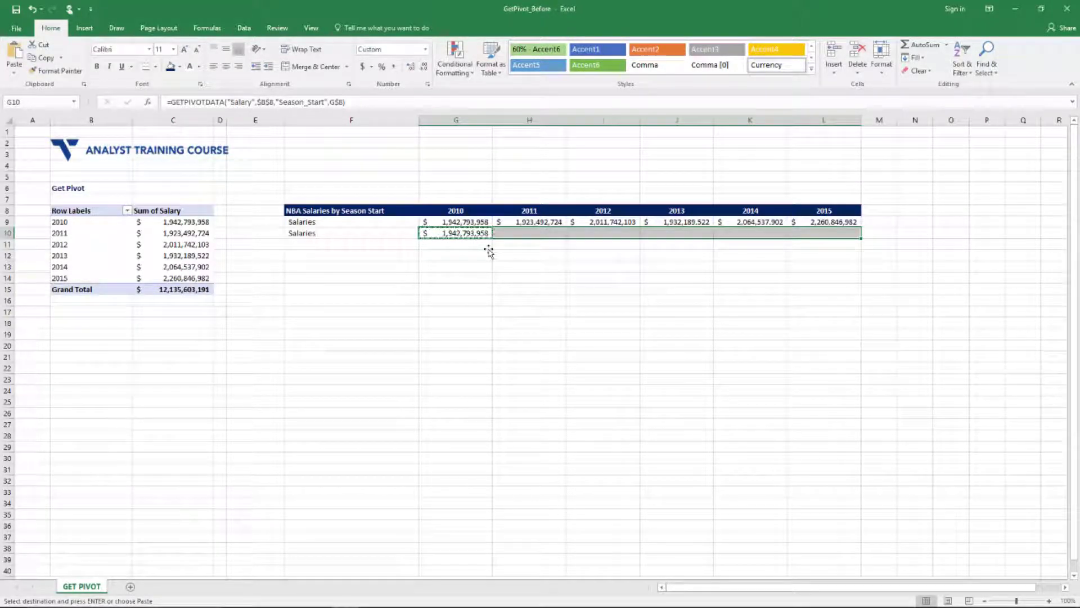
{"action": "key", "text": "alt"}
{"action": "key", "text": "e"}
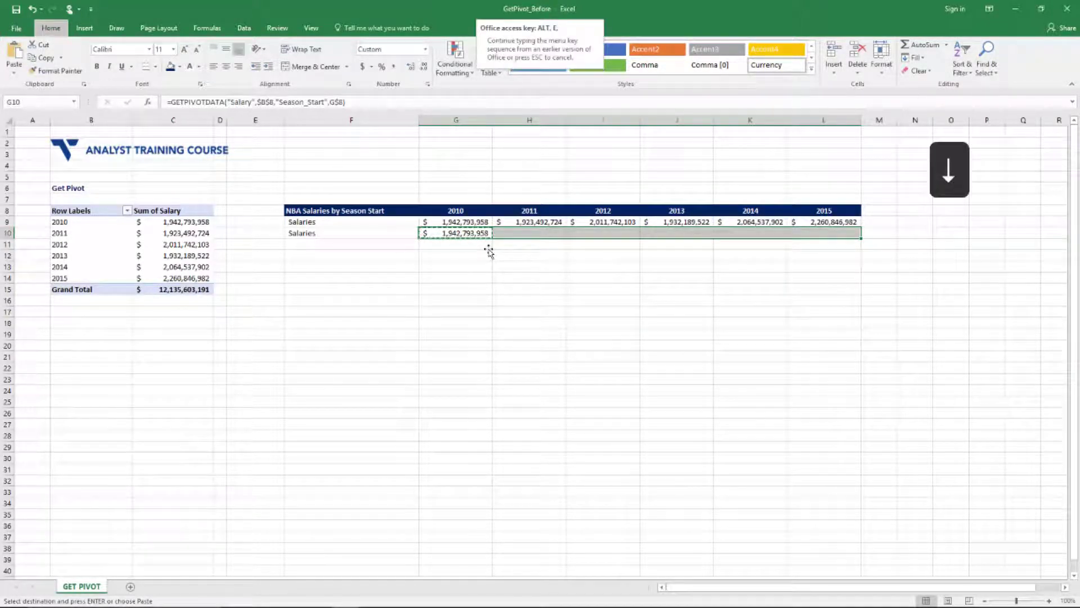
{"action": "key", "text": "s"}
{"action": "key", "text": "Down"}
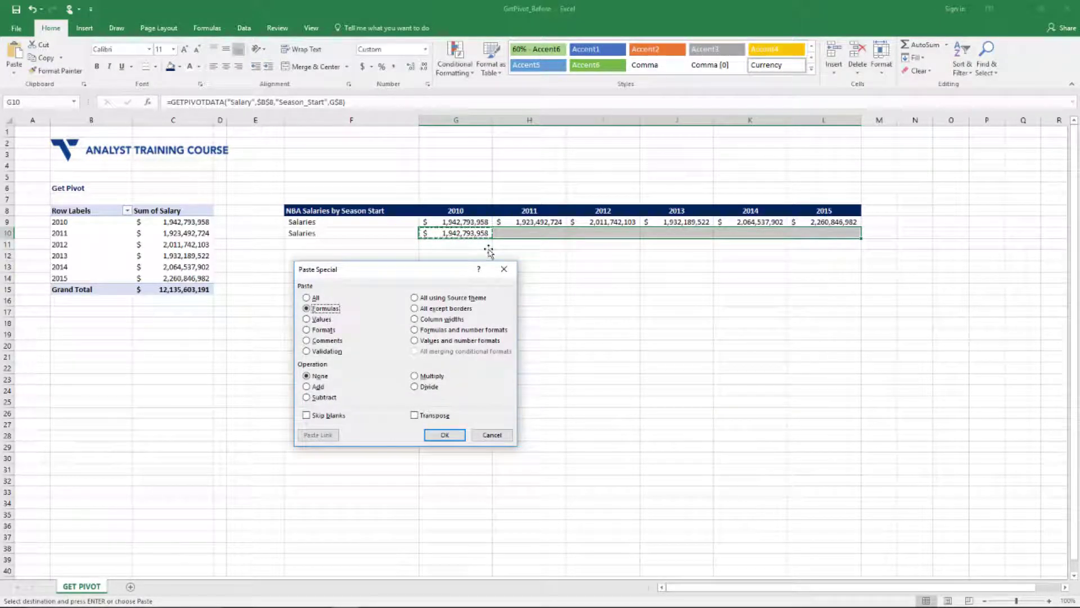
{"action": "key", "text": "Return"}
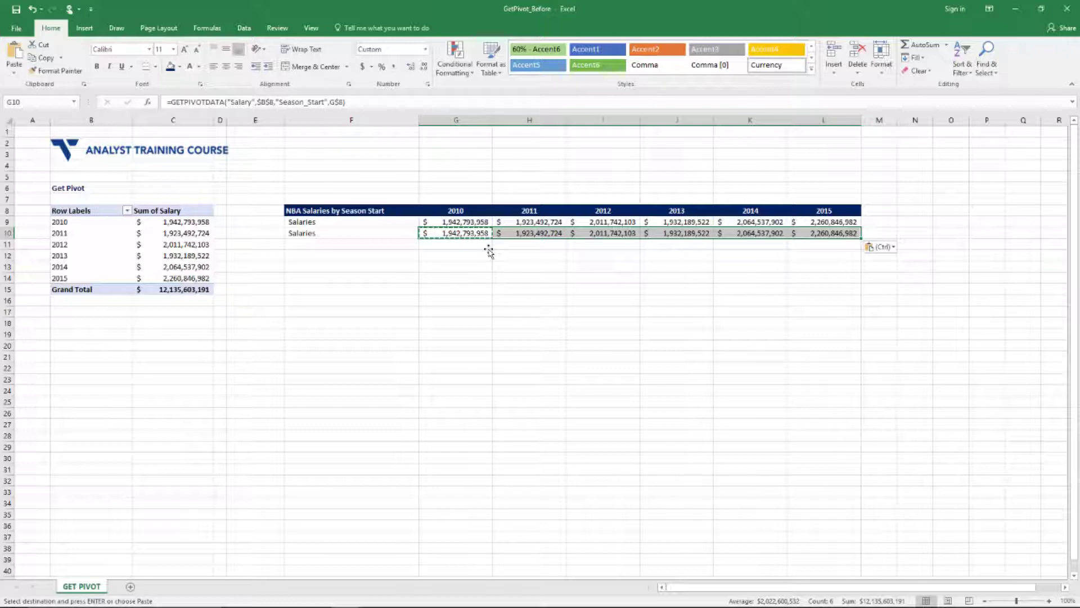
Review the copied GETPIVOTDATA formulas in the second Salaries row from 2015 back to 2010.
{"action": "key", "text": "ctrl+Right"}
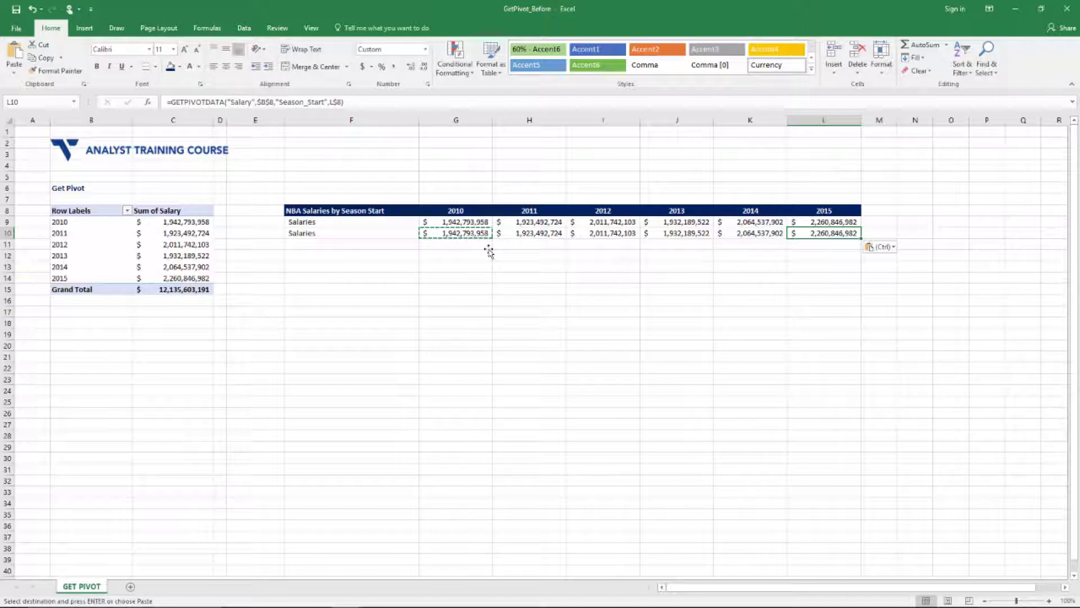
{"action": "key", "text": "Left"}
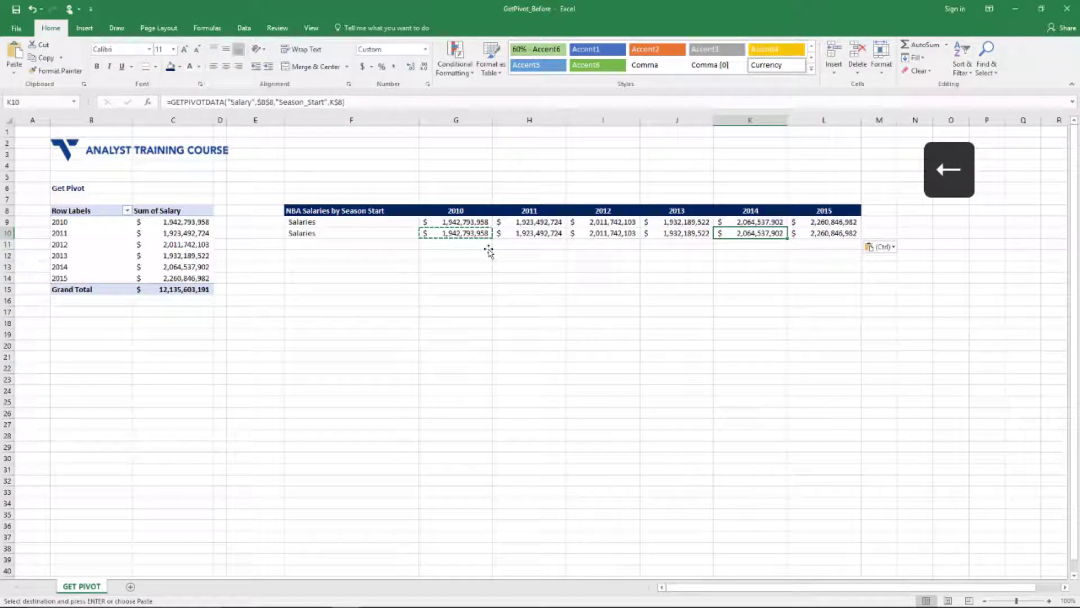
{"action": "key", "text": "Left"}
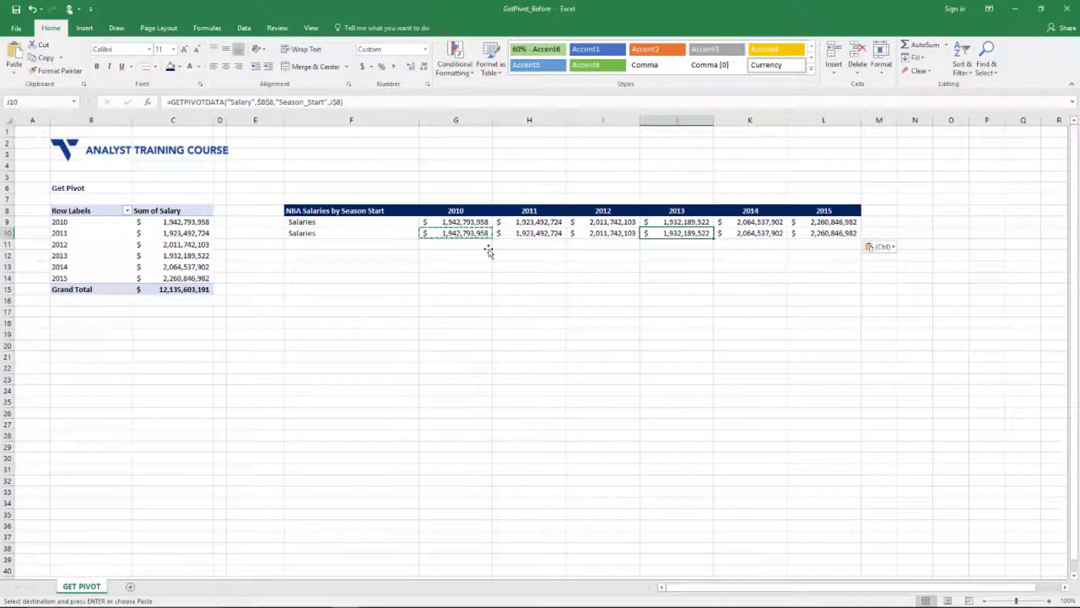
{"action": "key", "text": "Left"}
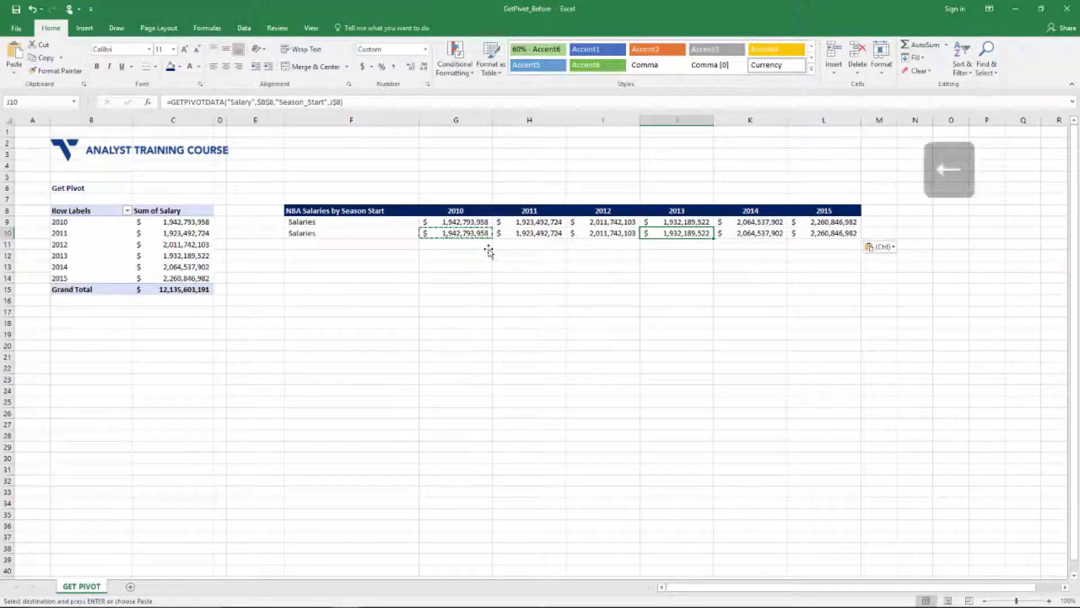
{"action": "key", "text": "Left"}
{"action": "key", "text": "Left"}
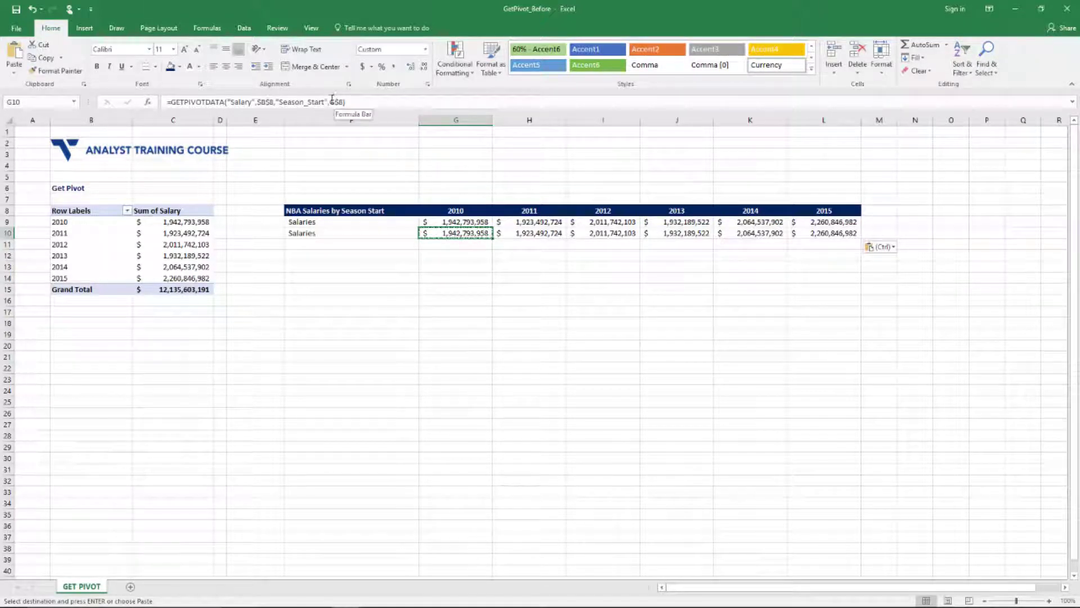
Inspect the cell references of the GETPIVOTDATA formulas in G10 through L10, checking that each points to its own year header.
{"action": "key", "text": "F2"}
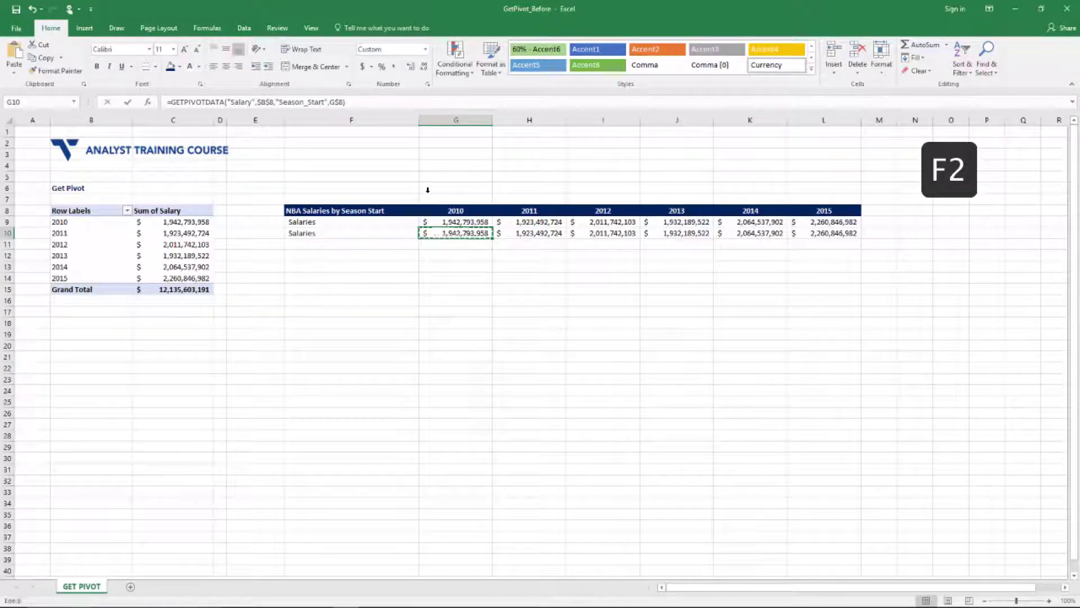
{"action": "key", "text": "Escape"}
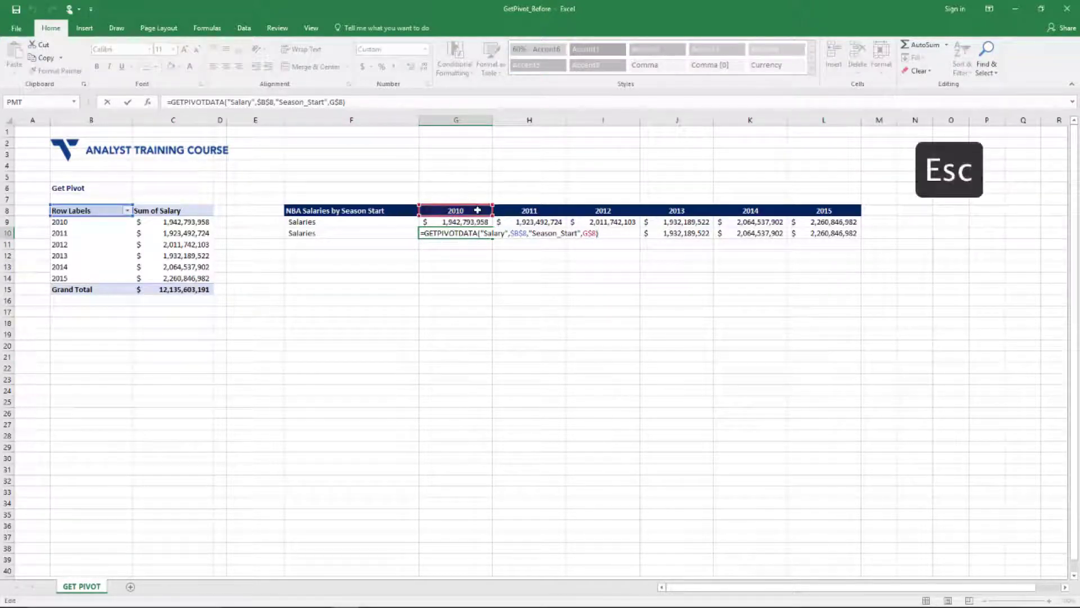
{"action": "key", "text": "F2"}
{"action": "key", "text": "Escape"}
{"action": "key", "text": "Right"}
{"action": "key", "text": "F2"}
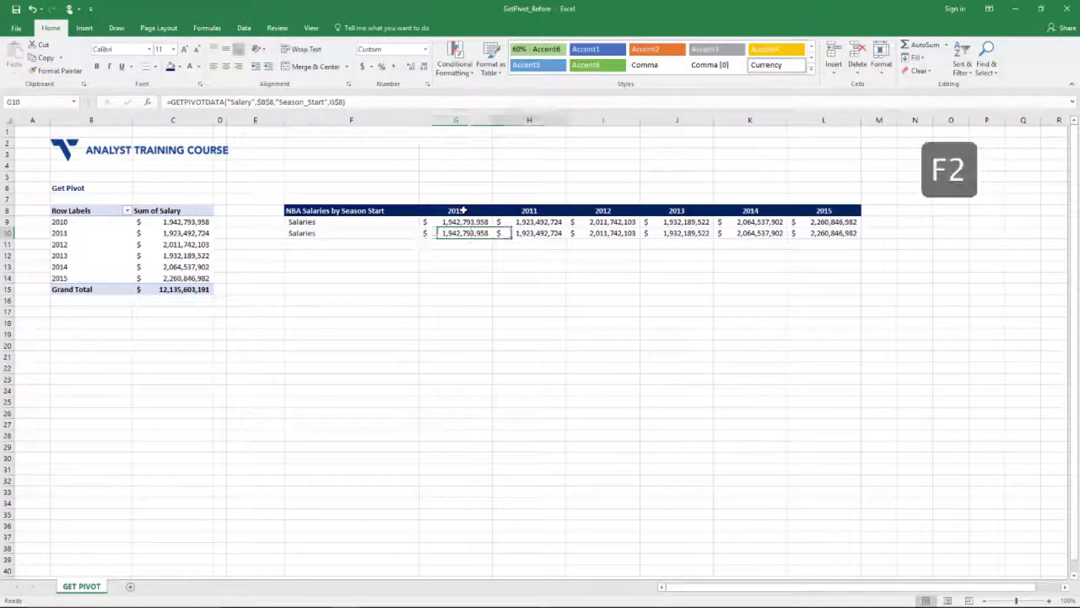
{"action": "key", "text": "F2"}
{"action": "key", "text": "Right"}
{"action": "key", "text": "F2"}
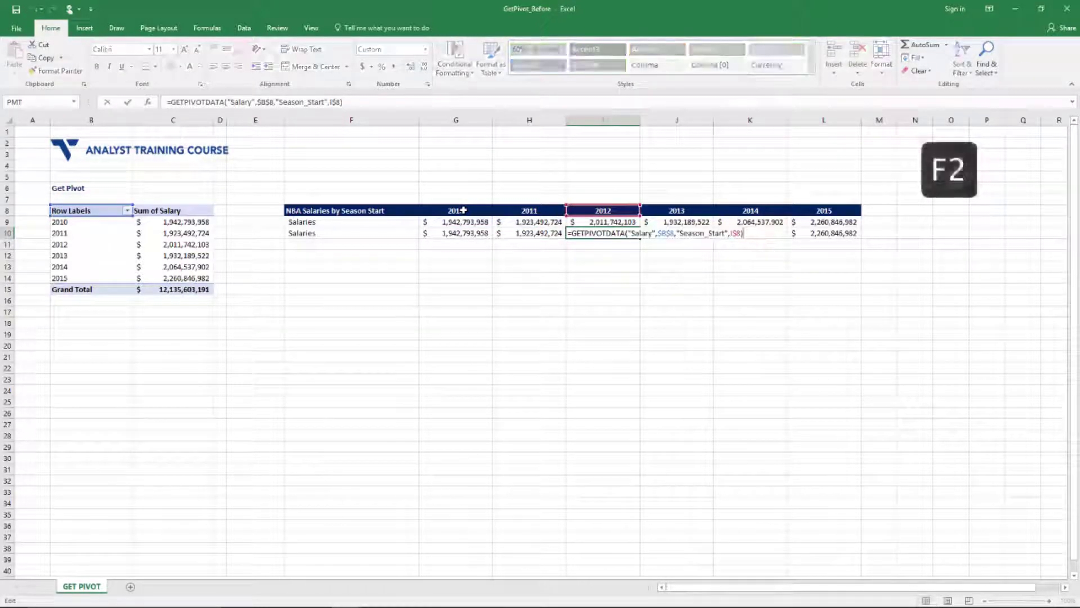
{"action": "key", "text": "Right"}
{"action": "key", "text": "F2"}
{"action": "key", "text": "Right"}
{"action": "key", "text": "Escape"}
{"action": "key", "text": "F2"}
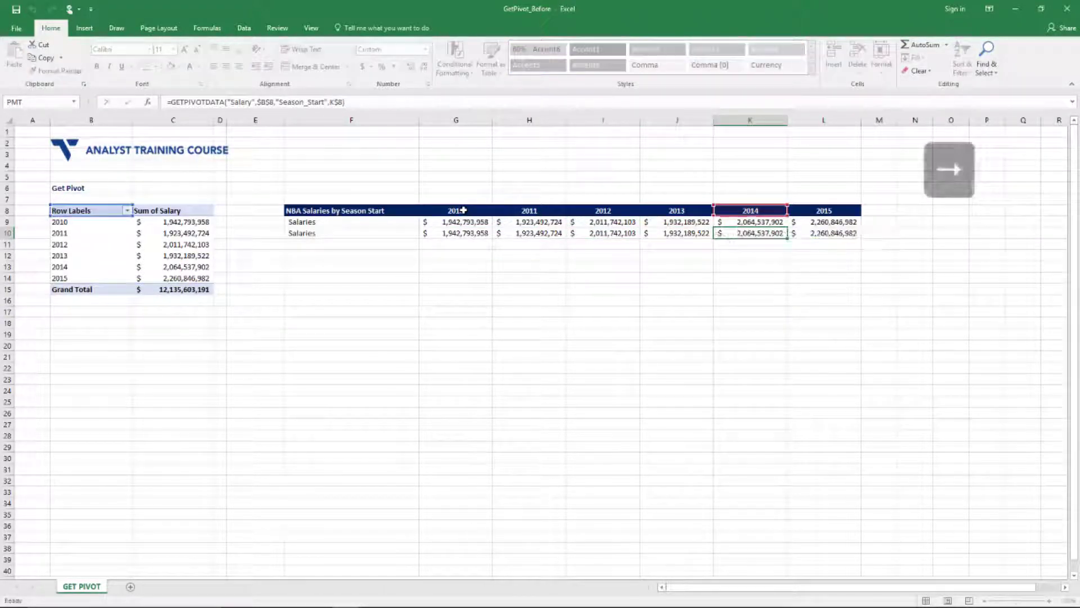
{"action": "key", "text": "Escape"}
{"action": "key", "text": "Right"}
{"action": "key", "text": "F2"}
{"action": "key", "text": "Escape"}
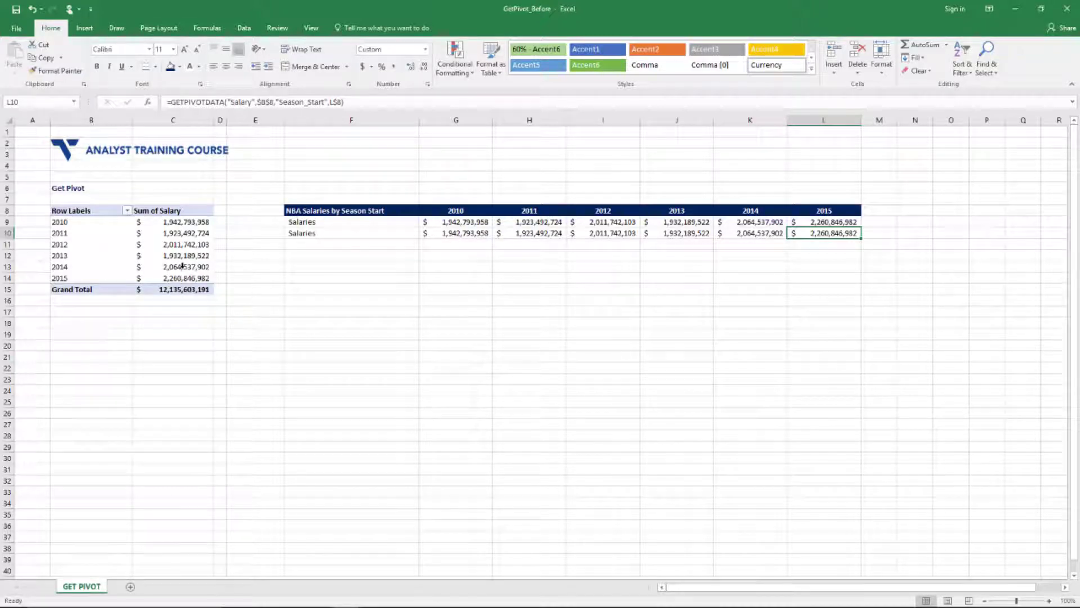
Copy the 2015 column L8:L10 into M8:M10 and widen column M to fit its salary values.
{"action": "mouse_move", "coordinate": [182, 266]}
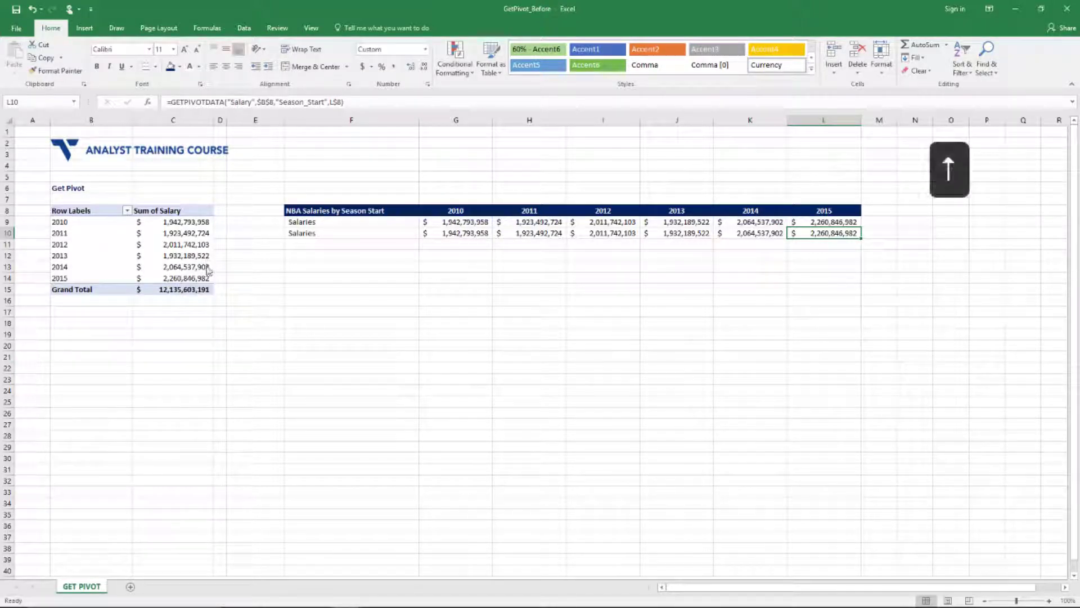
{"action": "key", "text": "Up"}
{"action": "key", "text": "Up"}
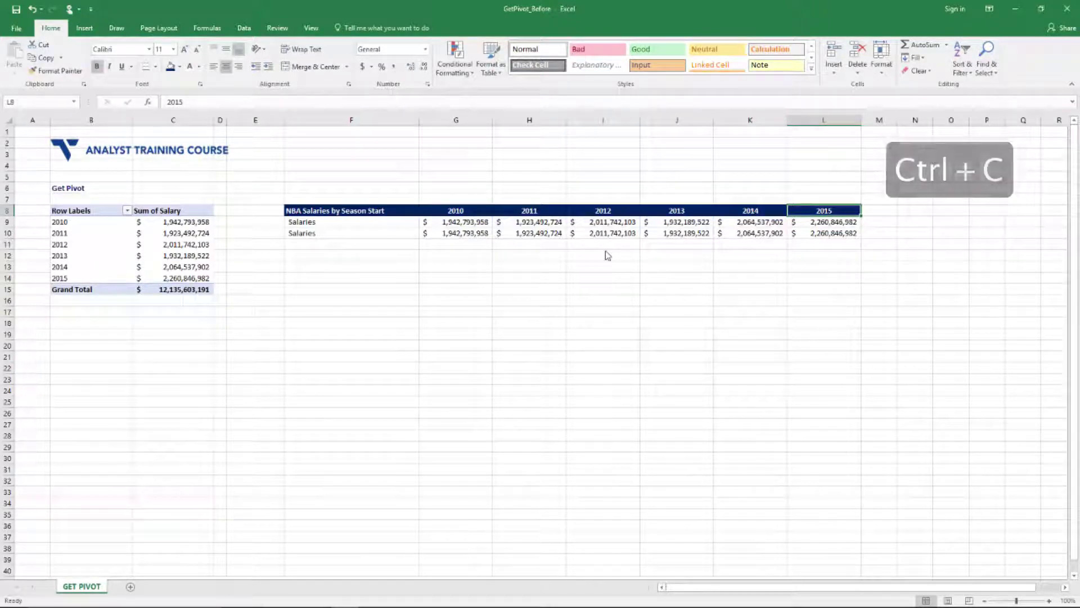
{"action": "key", "text": "shift+Down"}
{"action": "key", "text": "shift+Down"}
{"action": "key", "text": "ctrl+c"}
{"action": "key", "text": "ctrl+v"}
{"action": "key", "text": "ctrl+c"}
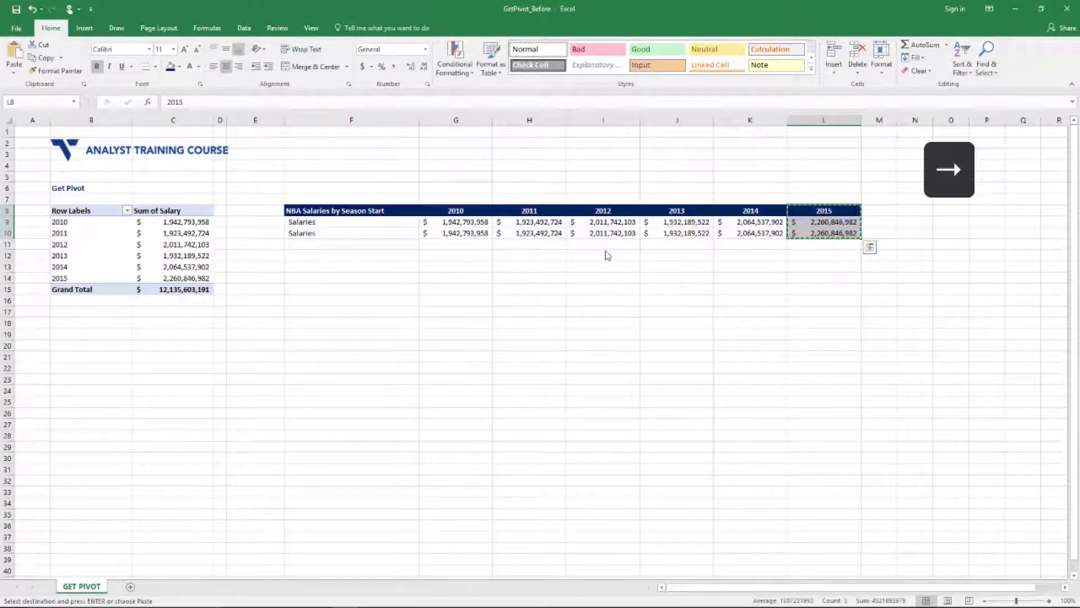
{"action": "key", "text": "Right"}
{"action": "key", "text": "ctrl+v"}
{"action": "key", "text": "Right"}
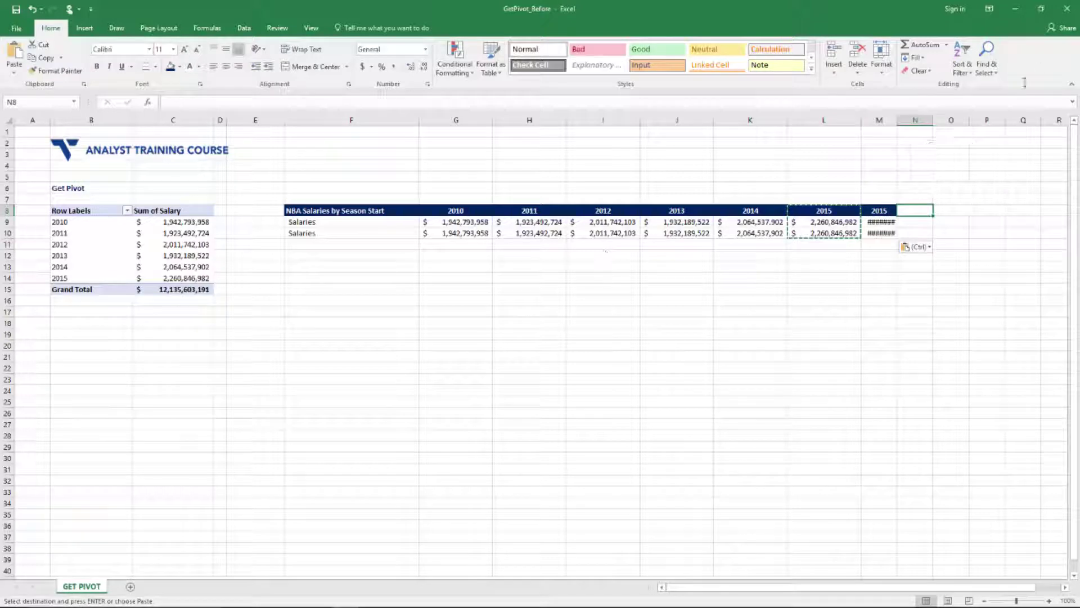
{"action": "left_click_drag", "start_coordinate": [898, 120], "coordinate": [933, 123]}
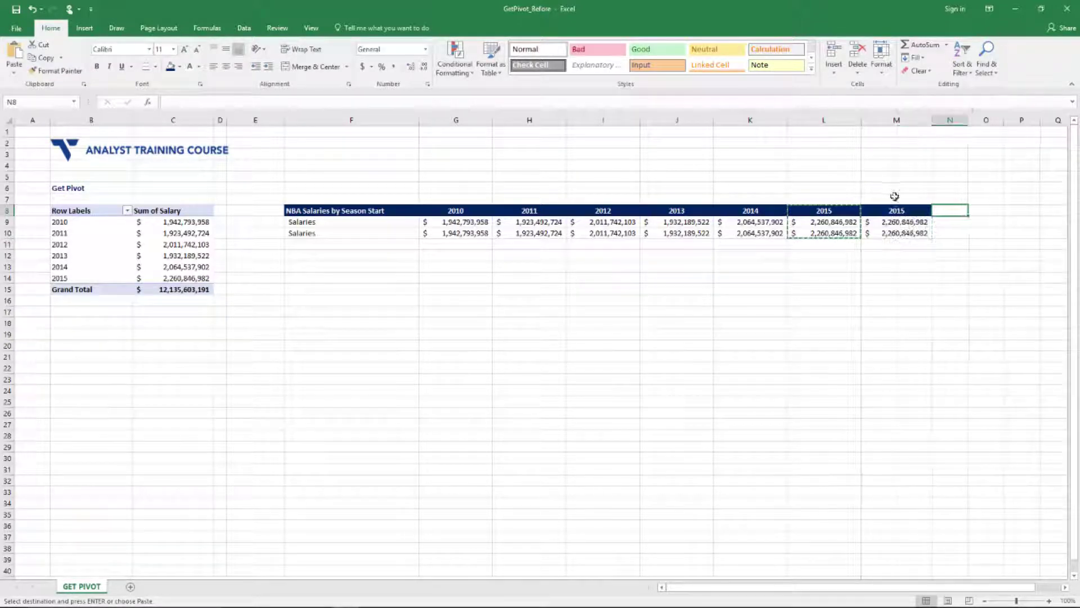
Change the header year in M8 to 2016.
{"action": "left_click", "coordinate": [879, 209]}
{"action": "left_click", "coordinate": [185, 103]}
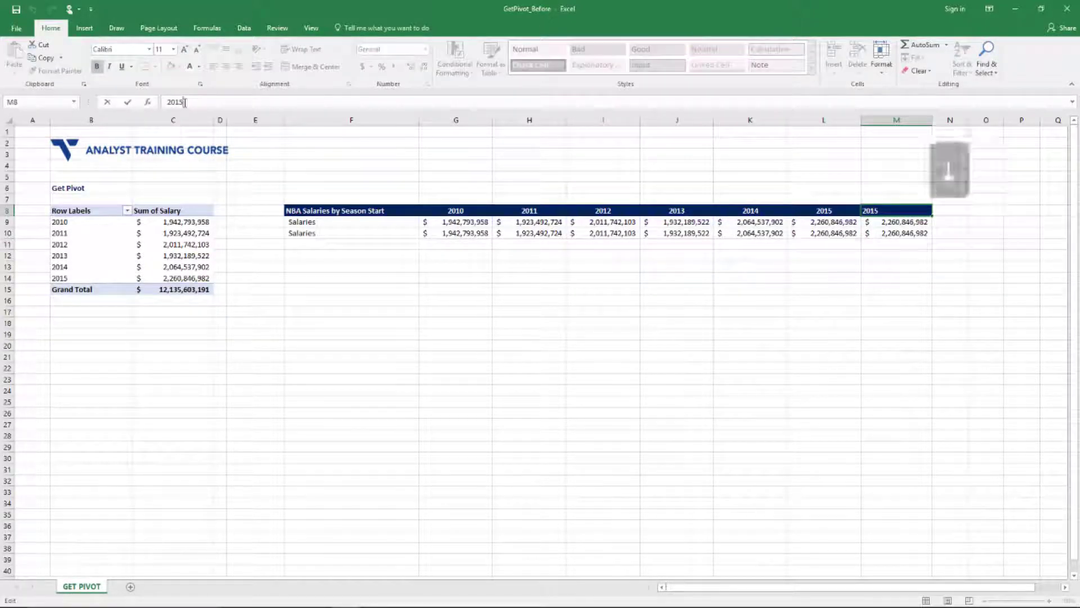
{"action": "type", "text": "6"}
{"action": "key", "text": "Return"}
{"action": "key", "text": "Down"}
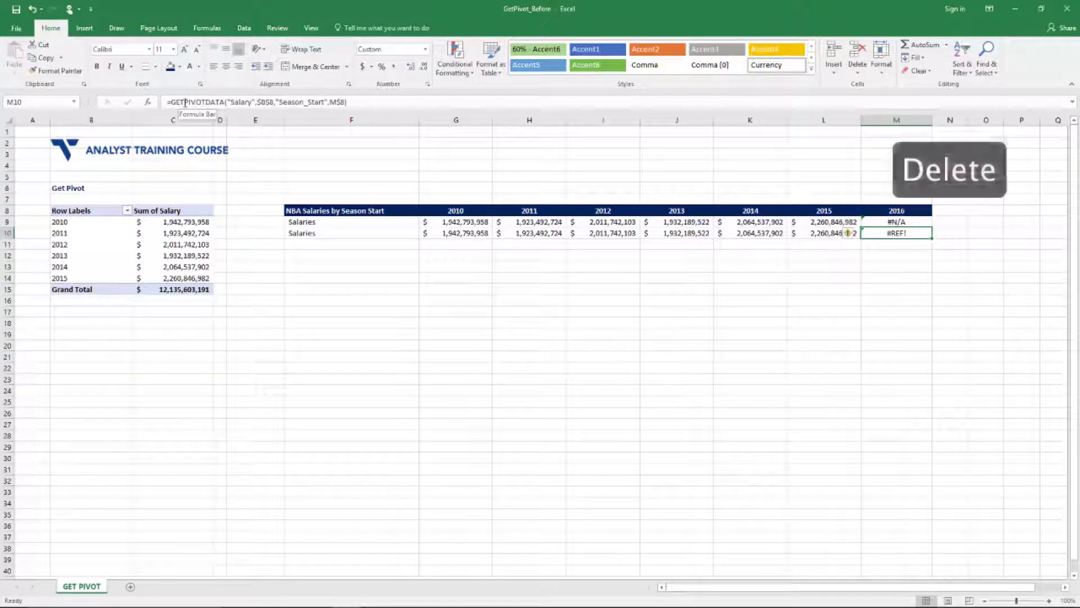
Clear the two salary formulas in M9:M10 beneath the 2016 header.
{"action": "key", "text": "Up"}
{"action": "key", "text": "Up"}
{"action": "key", "text": "Down"}
{"action": "key", "text": "shift+Down"}
{"action": "key", "text": "Delete"}
{"action": "key", "text": "Up"}
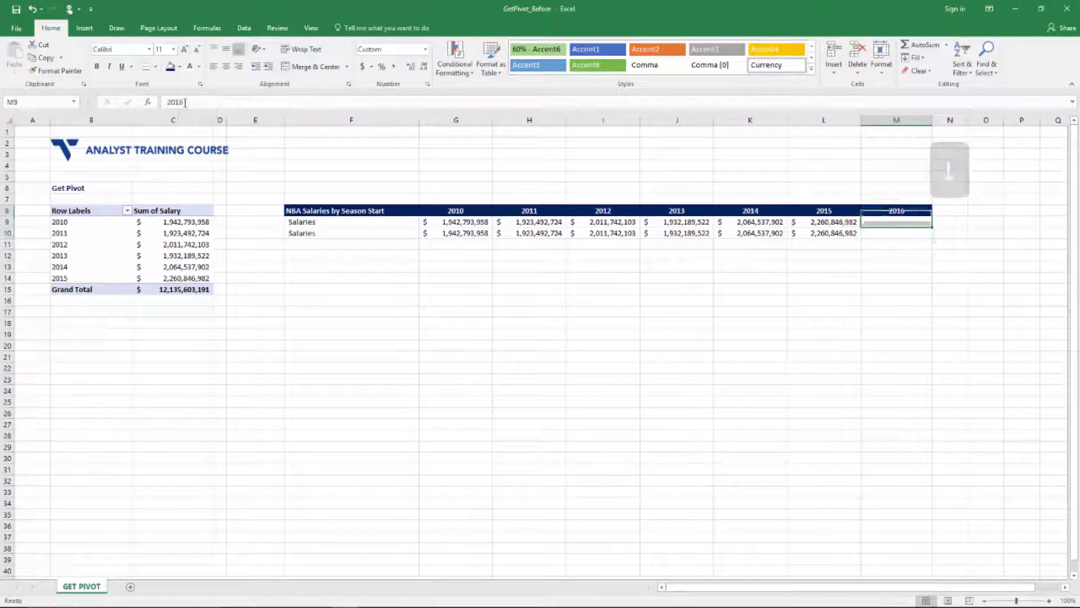
Try extending the GETPIVOTDATA formula from L10 into M10 under the 2016 header, and clear M10 again.
{"action": "key", "text": "Down"}
{"action": "key", "text": "Down"}
{"action": "key", "text": "Left"}
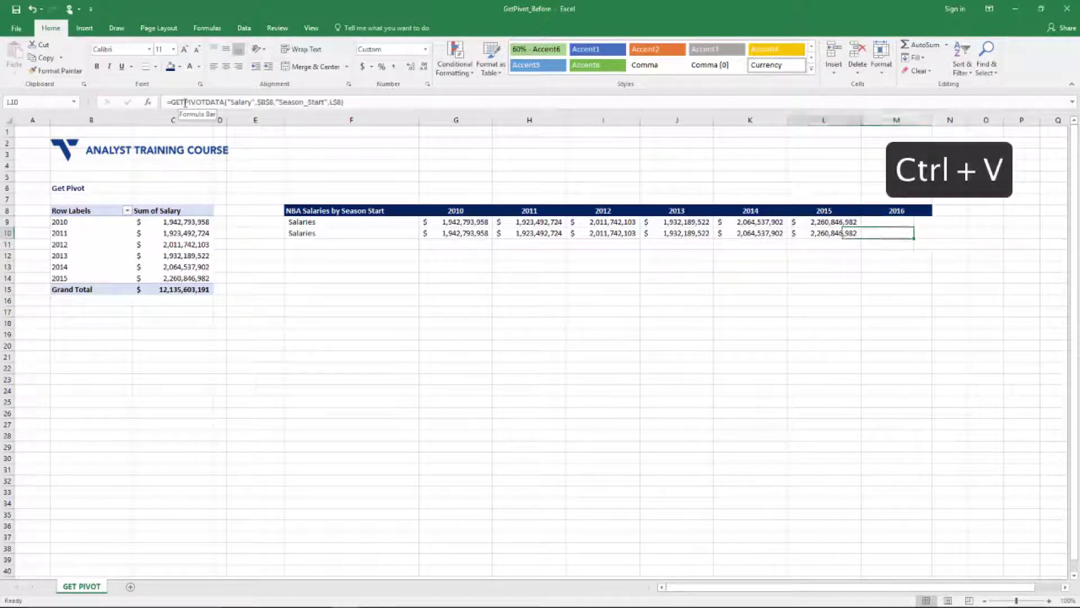
{"action": "key", "text": "ctrl+c"}
{"action": "key", "text": "Right"}
{"action": "key", "text": "ctrl+v"}
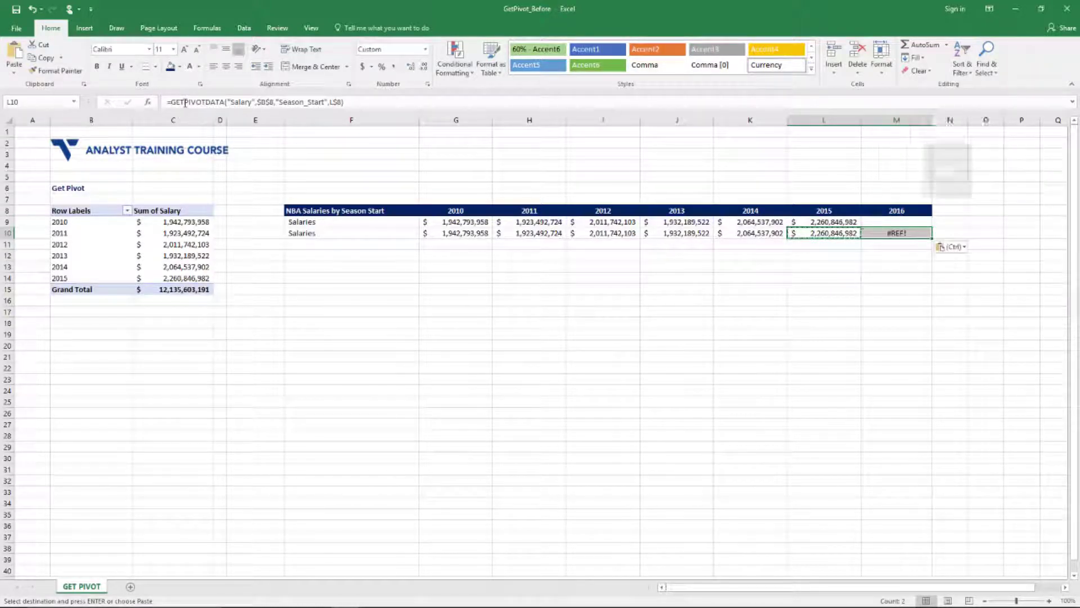
{"action": "key", "text": "Left"}
{"action": "key", "text": "Right"}
{"action": "key", "text": "Delete"}
Compare the VLOOKUP formula in L9 with the GETPIVOTDATA formula in L10, including the cells each one references.
{"action": "key", "text": "Left"}
{"action": "key", "text": "Up"}
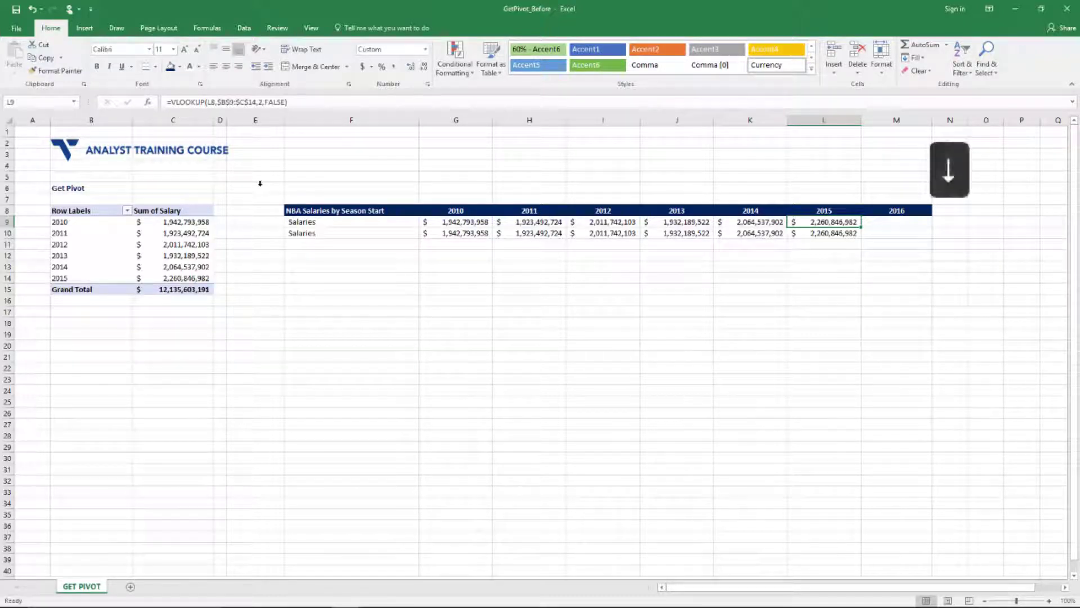
{"action": "key", "text": "F2"}
{"action": "key", "text": "Down"}
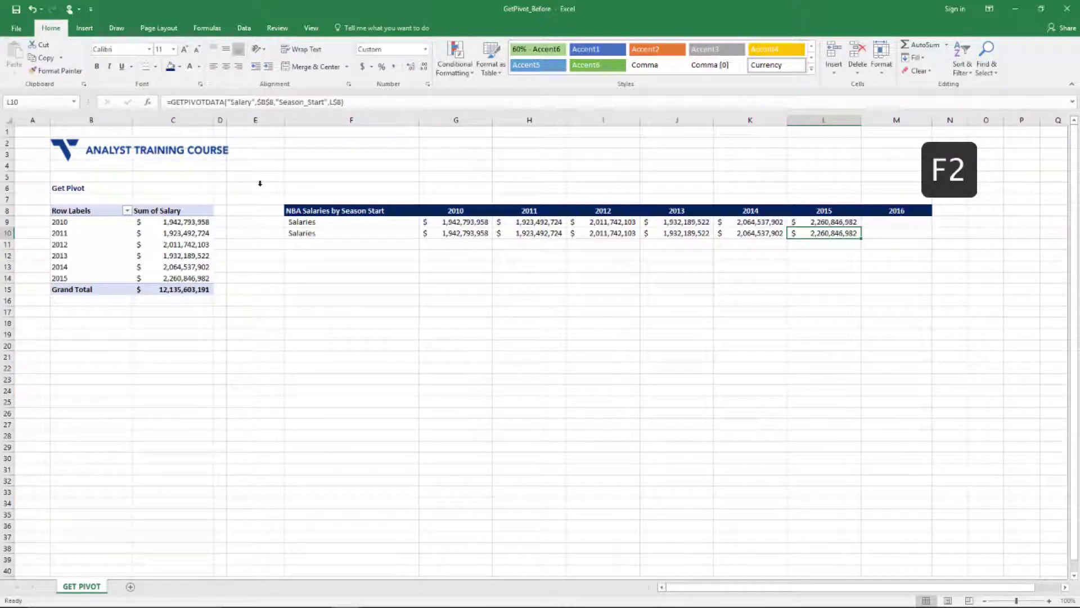
{"action": "key", "text": "F2"}
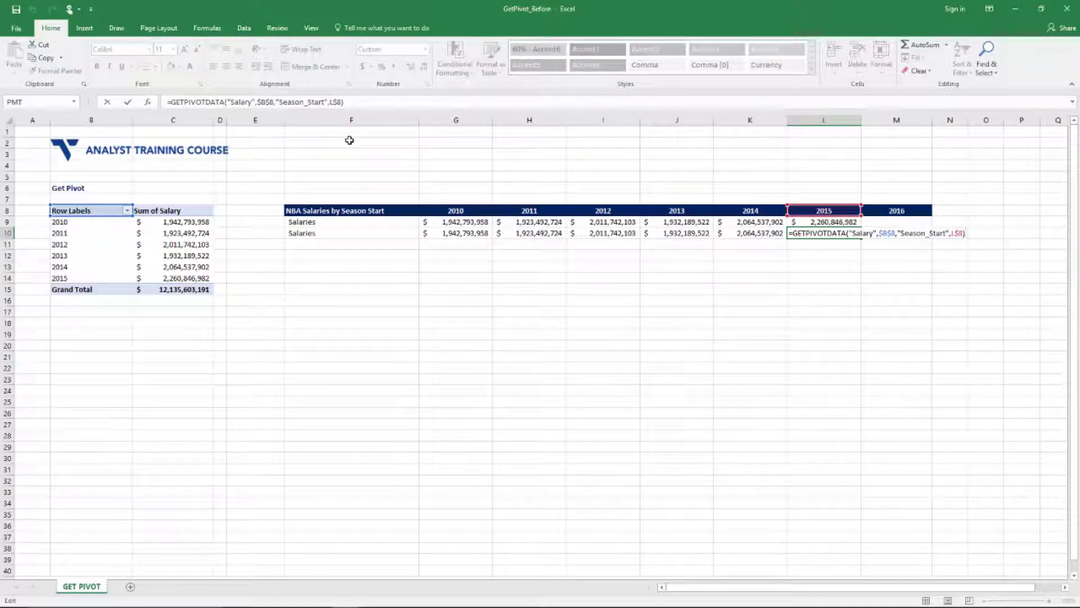
{"action": "key", "text": "Escape"}
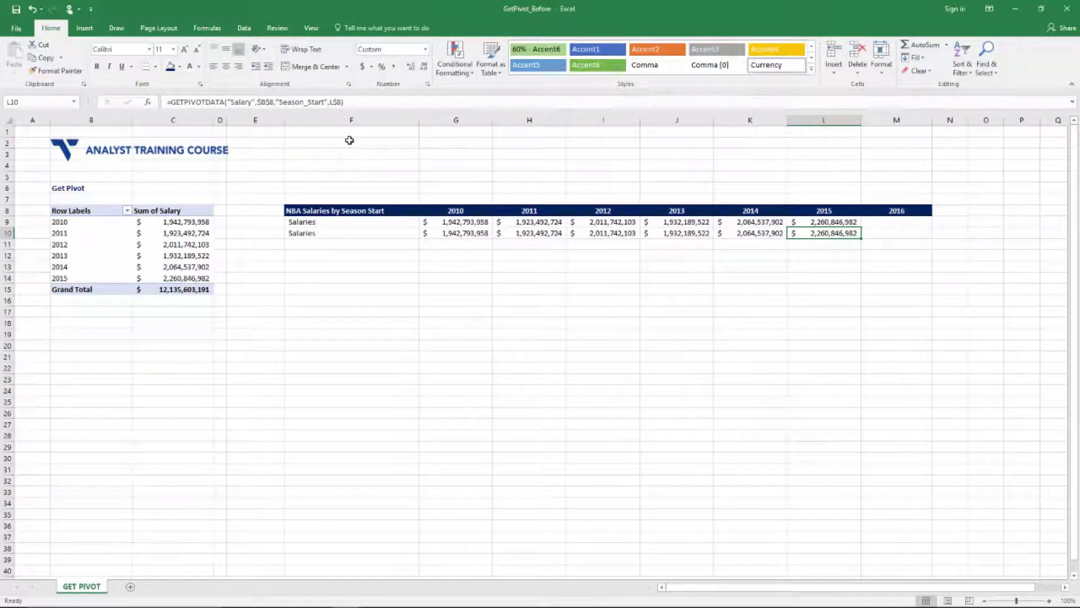
{"action": "left_click", "coordinate": [893, 132]}
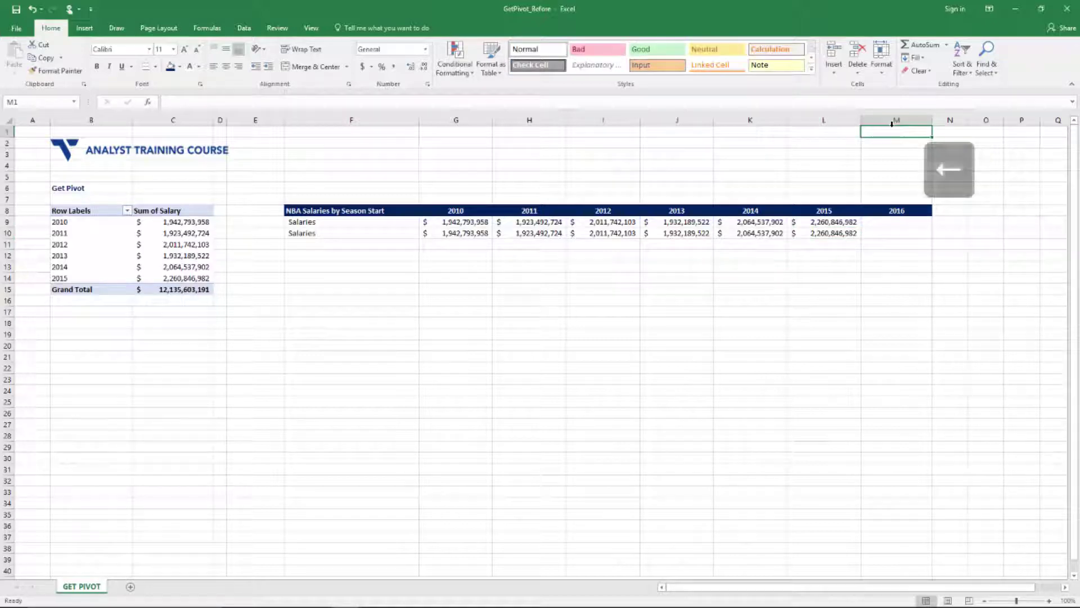
{"action": "left_click", "coordinate": [638, 259]}
{"action": "key", "text": "Left"}
{"action": "key", "text": "Left"}
{"action": "key", "text": "Left"}
{"action": "key", "text": "Down"}
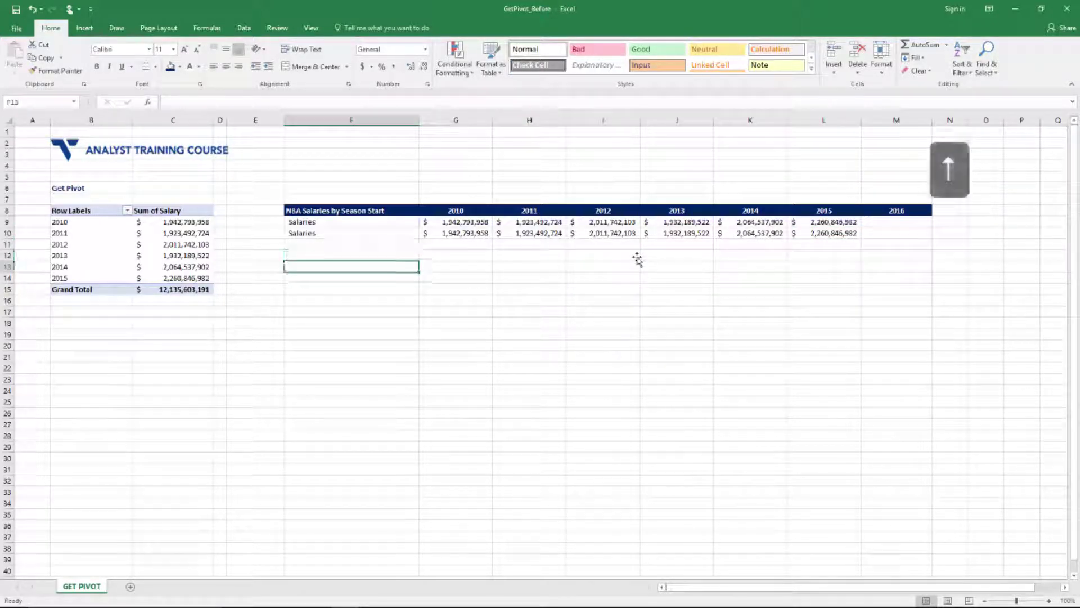
Copy the summary header from F8:L8, covering the title and years 2010 to 2015, into F13:L13.
{"action": "key", "text": "Up"}
{"action": "key", "text": "Left"}
{"action": "key", "text": "Up"}
{"action": "key", "text": "Up"}
{"action": "key", "text": "Right"}
{"action": "key", "text": "Up"}
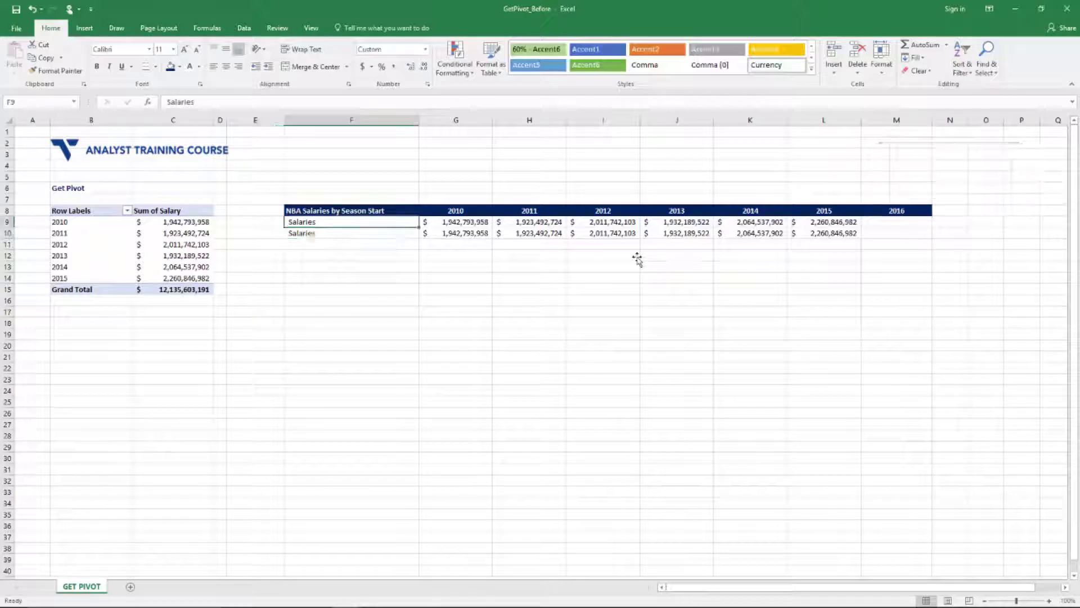
{"action": "key", "text": "Up"}
{"action": "key", "text": "shift+Right"}
{"action": "key", "text": "shift+Right"}
{"action": "key", "text": "shift+Right"}
{"action": "key", "text": "shift+Right"}
{"action": "key", "text": "shift+Right"}
{"action": "key", "text": "shift+Right"}
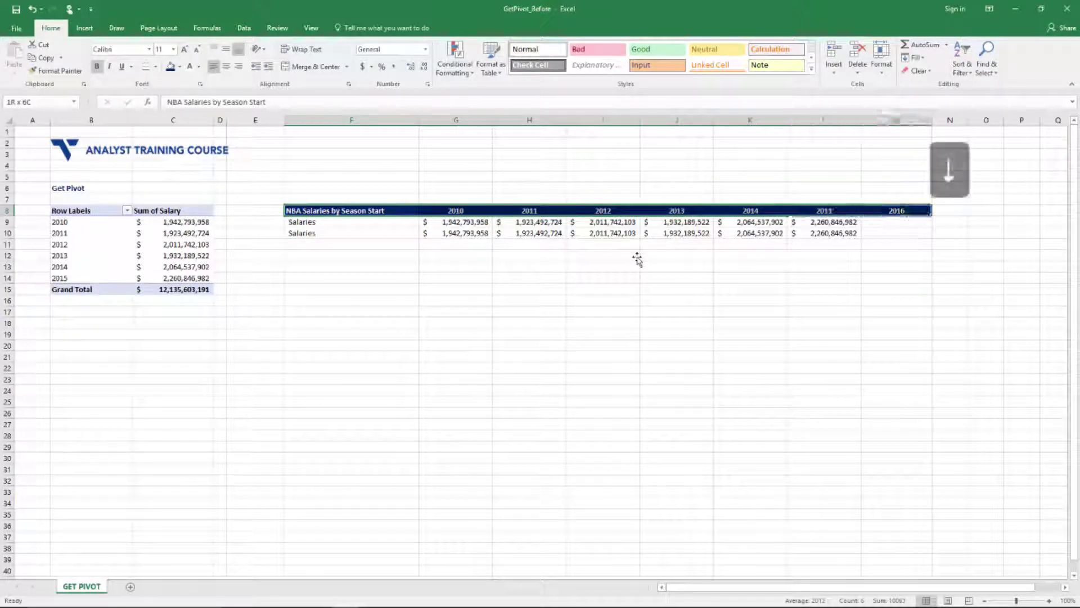
{"action": "key", "text": "ctrl+c"}
{"action": "key", "text": "Down"}
{"action": "key", "text": "Down"}
{"action": "key", "text": "Down"}
{"action": "key", "text": "Down"}
{"action": "key", "text": "Down"}
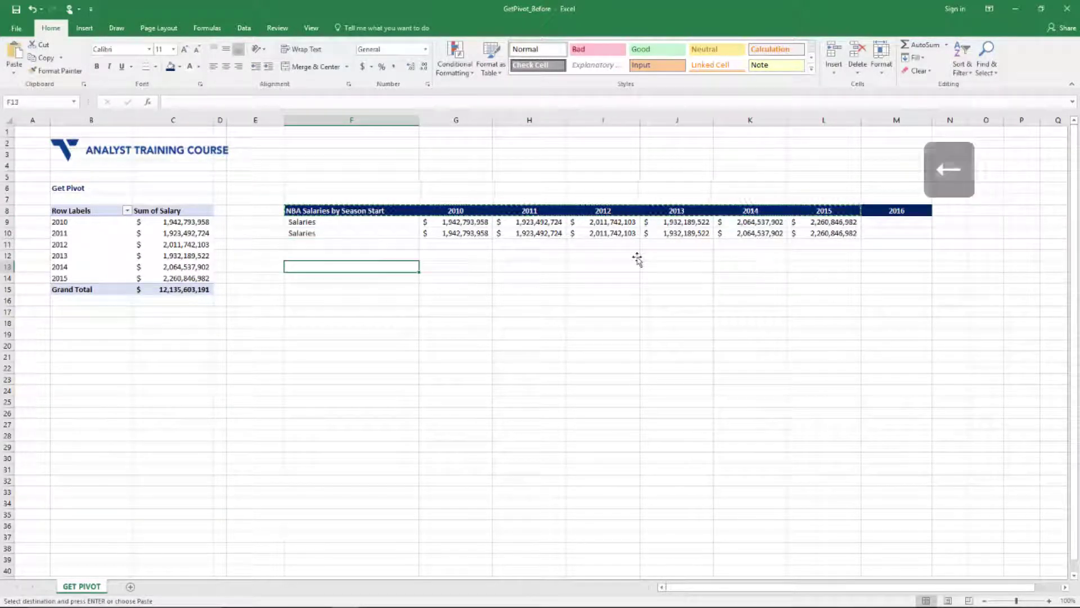
{"action": "key", "text": "ctrl+v"}
{"action": "key", "text": "Right"}
{"action": "key", "text": "Left"}
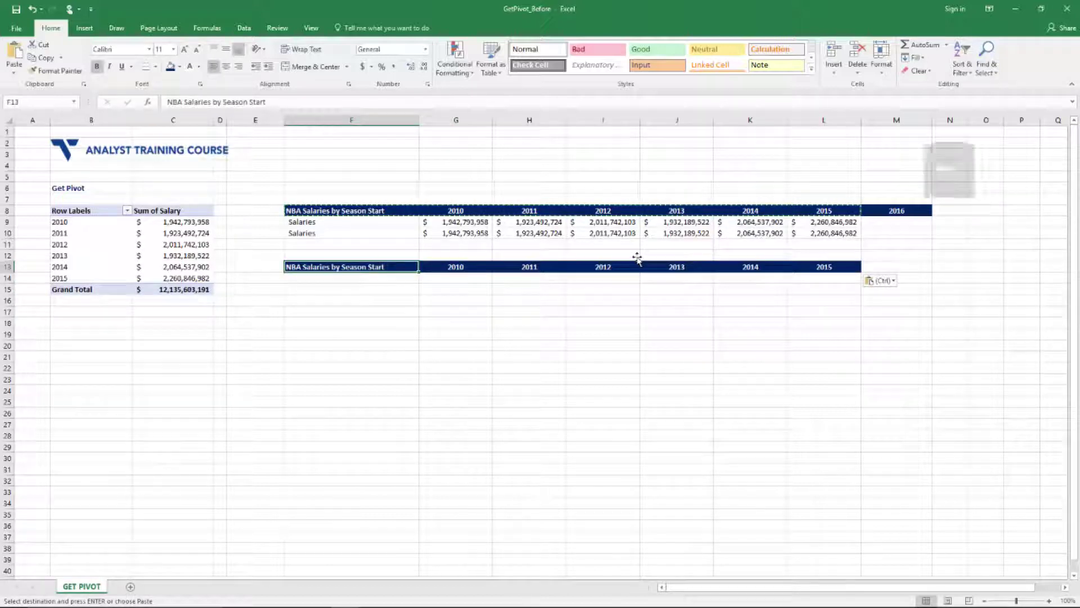
{"action": "key", "text": "Right"}
{"action": "key", "text": "Right"}
{"action": "key", "text": "Right"}
{"action": "key", "text": "Right"}
{"action": "key", "text": "Right"}
{"action": "key", "text": "Left"}
{"action": "key", "text": "Left"}
{"action": "key", "text": "Left"}
{"action": "key", "text": "Left"}
{"action": "key", "text": "Left"}
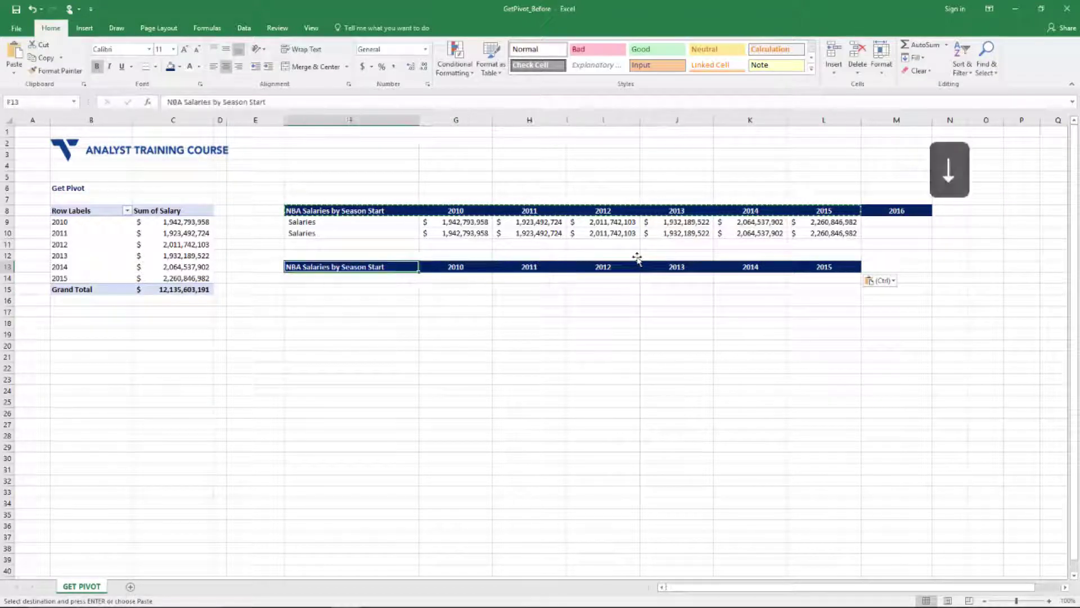
{"action": "key", "text": "Up"}
{"action": "key", "text": "Down"}
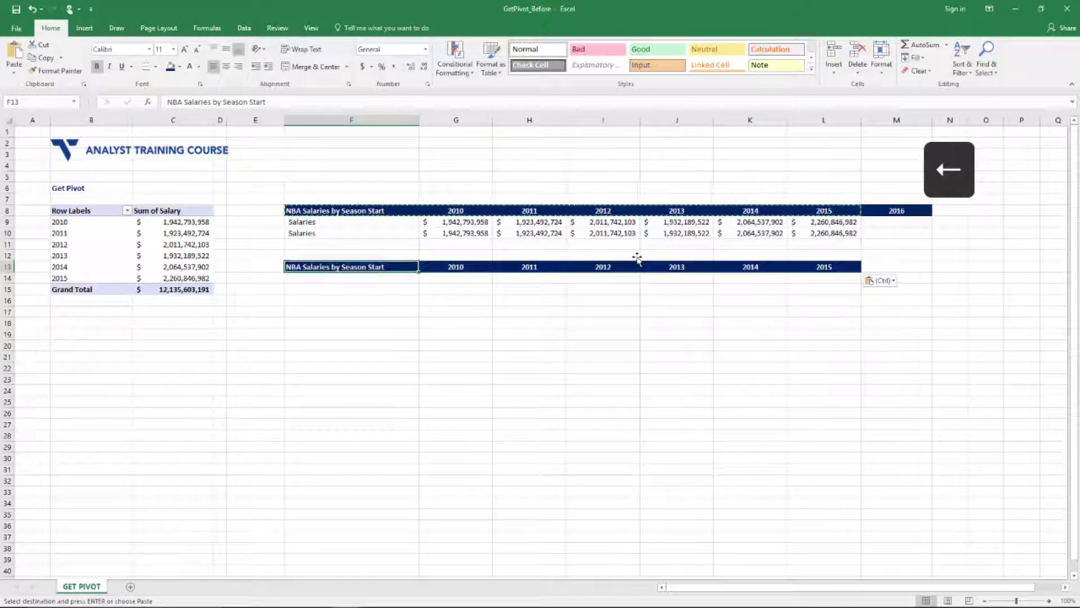
Add the Team field to the pivot table's rows beneath Season_Start.
{"action": "key", "text": "Left"}
{"action": "key", "text": "Left"}
{"action": "key", "text": "Left"}
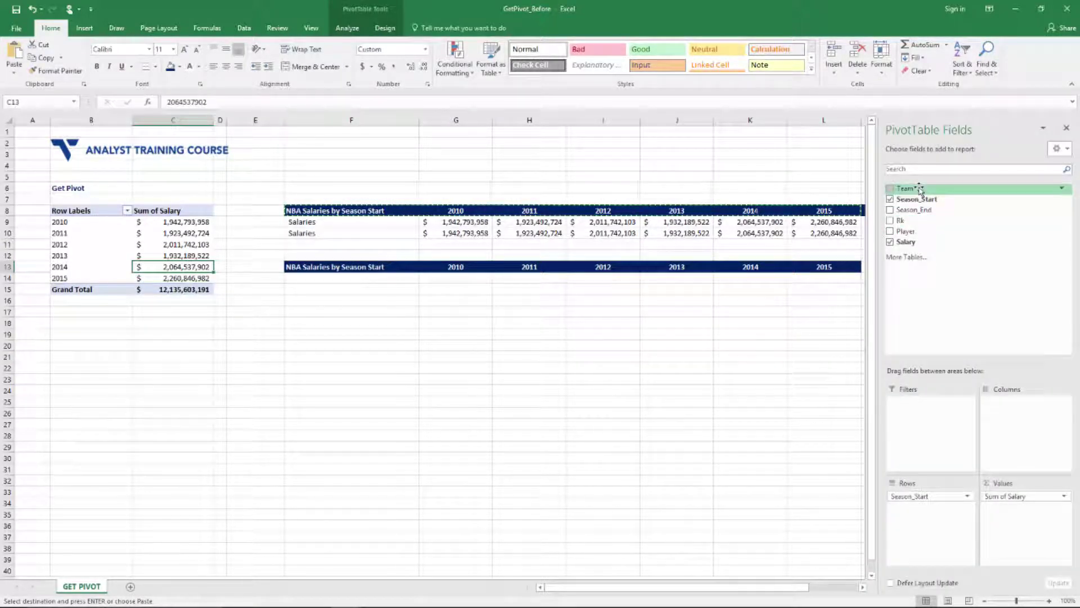
{"action": "left_click_drag", "start_coordinate": [916, 188], "coordinate": [915, 523]}
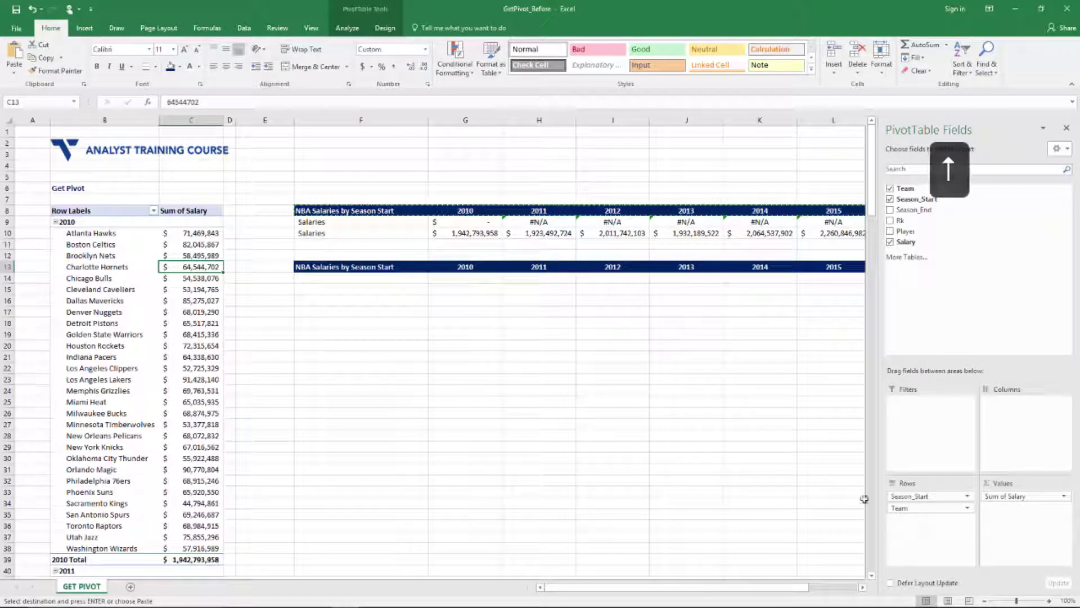
Examine the team salary rows listed under each season start in the expanded pivot table.
{"action": "key", "text": "Up"}
{"action": "key", "text": "Left"}
{"action": "key", "text": "Up"}
{"action": "key", "text": "Up"}
{"action": "key", "text": "Up"}
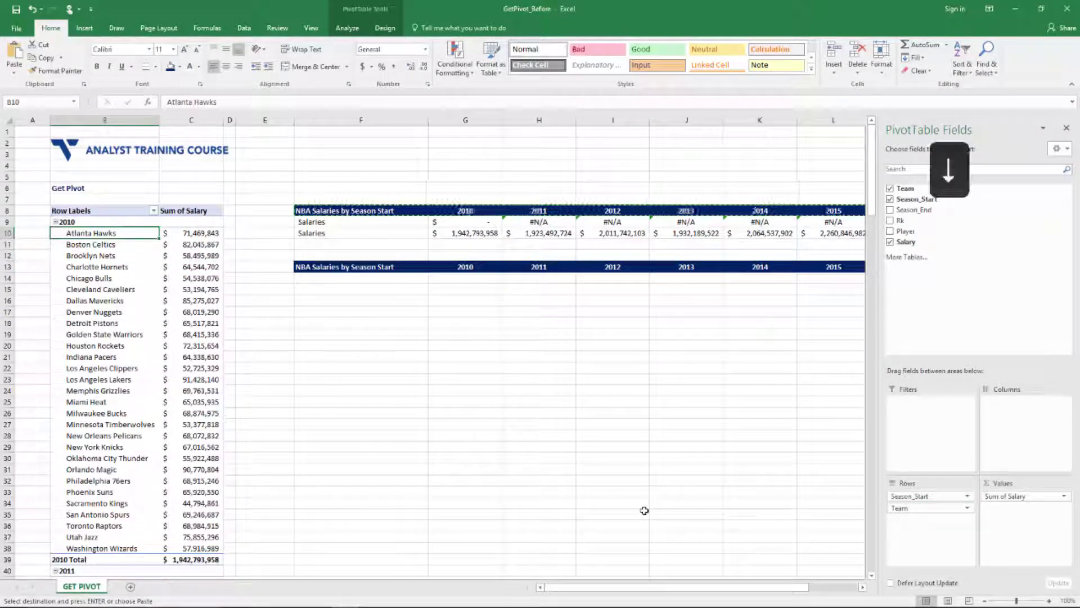
{"action": "key", "text": "Down"}
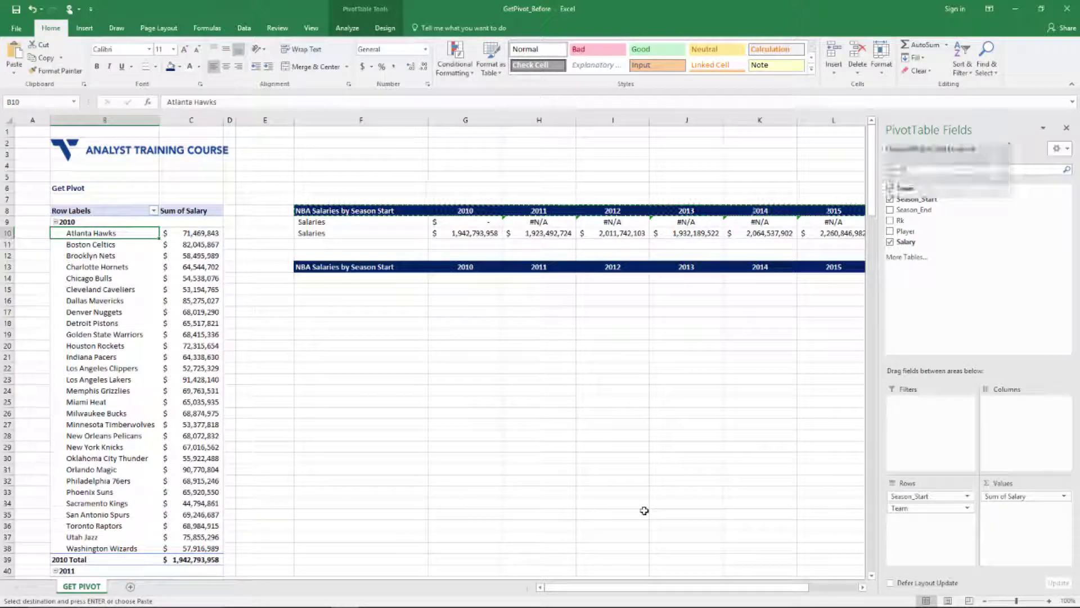
{"action": "scroll", "coordinate": [645, 510], "scroll_direction": "down", "scroll_amount": 9}
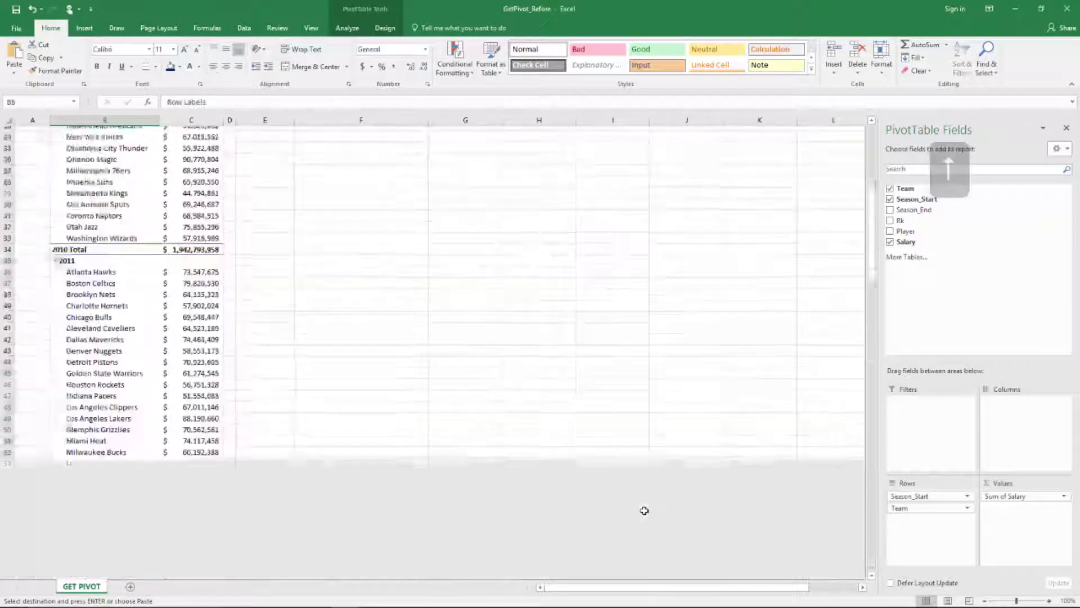
{"action": "key", "text": "Up"}
{"action": "key", "text": "Up"}
{"action": "key", "text": "Up"}
{"action": "key", "text": "Up"}
{"action": "key", "text": "Up"}
{"action": "key", "text": "Up"}
{"action": "key", "text": "Up"}
{"action": "key", "text": "Up"}
{"action": "key", "text": "Up"}
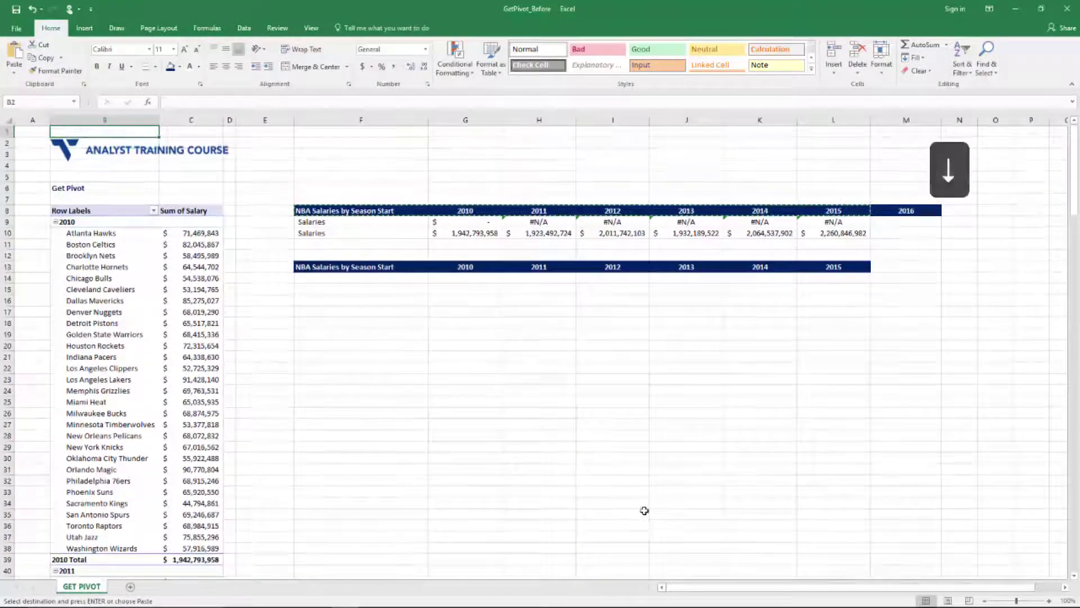
{"action": "key", "text": "Down"}
{"action": "key", "text": "Down"}
{"action": "key", "text": "Down"}
{"action": "key", "text": "Down"}
{"action": "key", "text": "Down"}
{"action": "key", "text": "Down"}
{"action": "key", "text": "Down"}
{"action": "key", "text": "Down"}
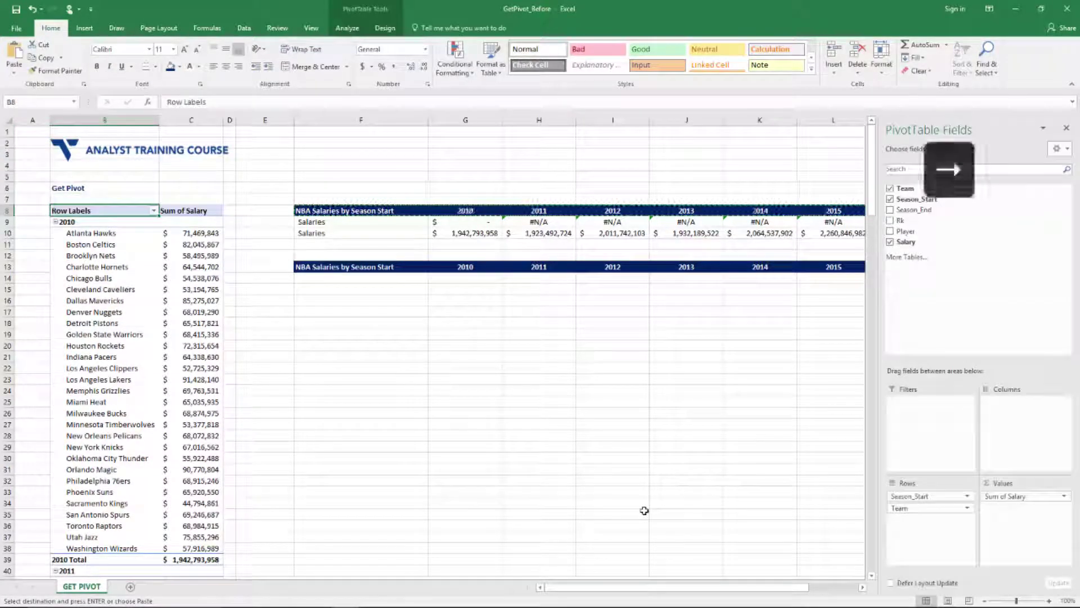
{"action": "key", "text": "Right"}
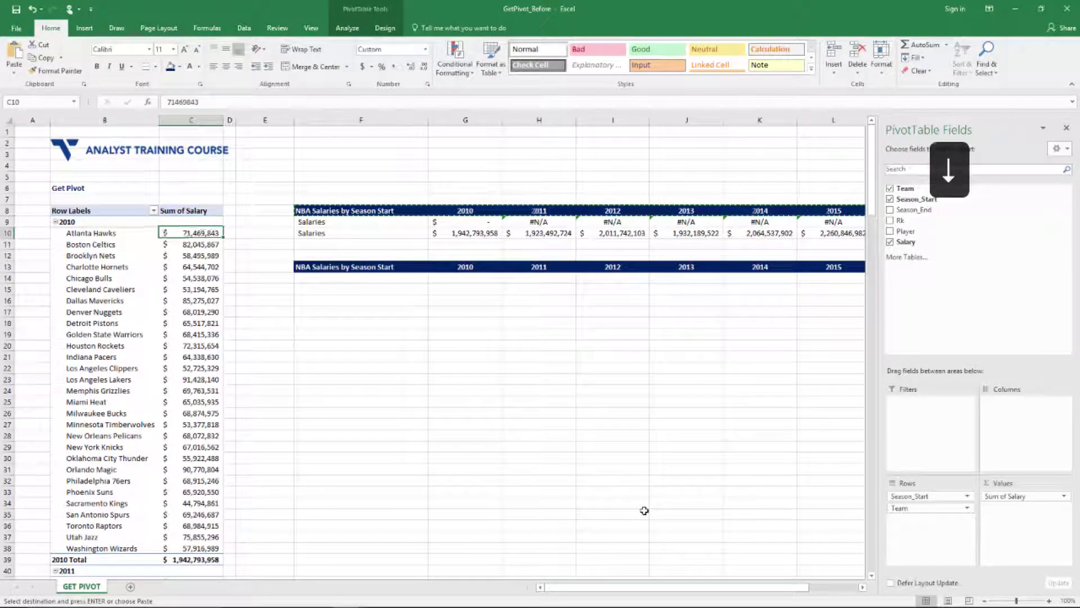
{"action": "key", "text": "Down"}
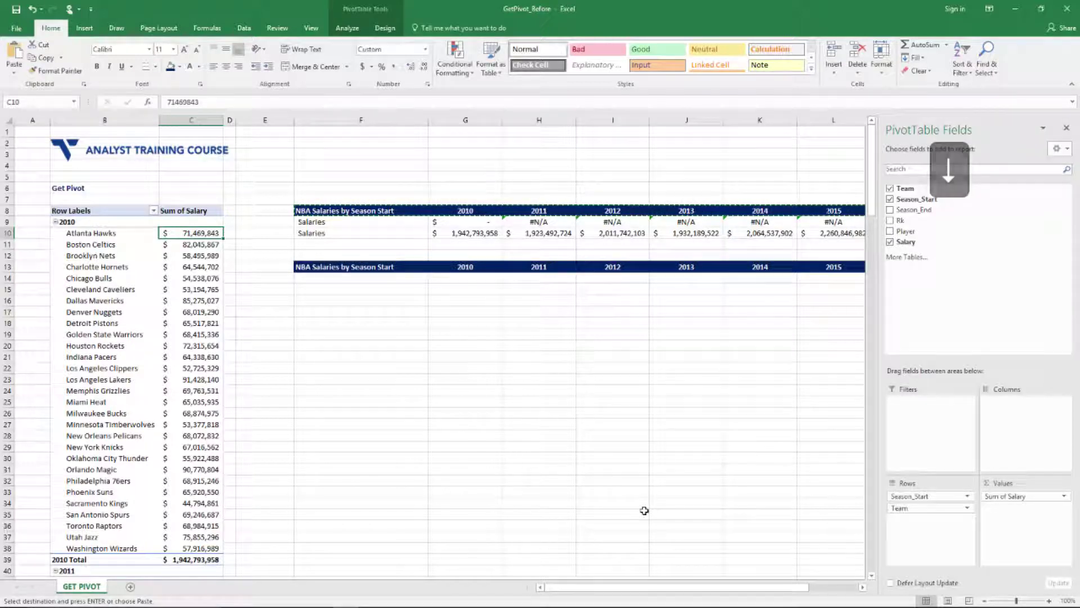
{"action": "key", "text": "Down"}
{"action": "key", "text": "Down"}
{"action": "key", "text": "Down"}
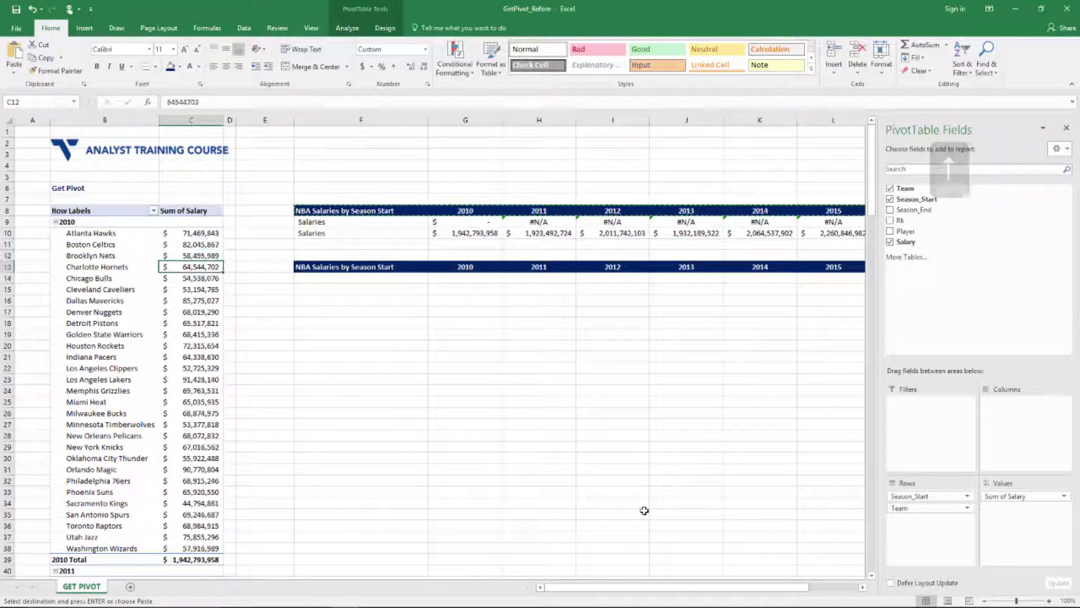
{"action": "key", "text": "Right"}
{"action": "key", "text": "Down"}
{"action": "key", "text": "Right"}
{"action": "key", "text": "Right"}
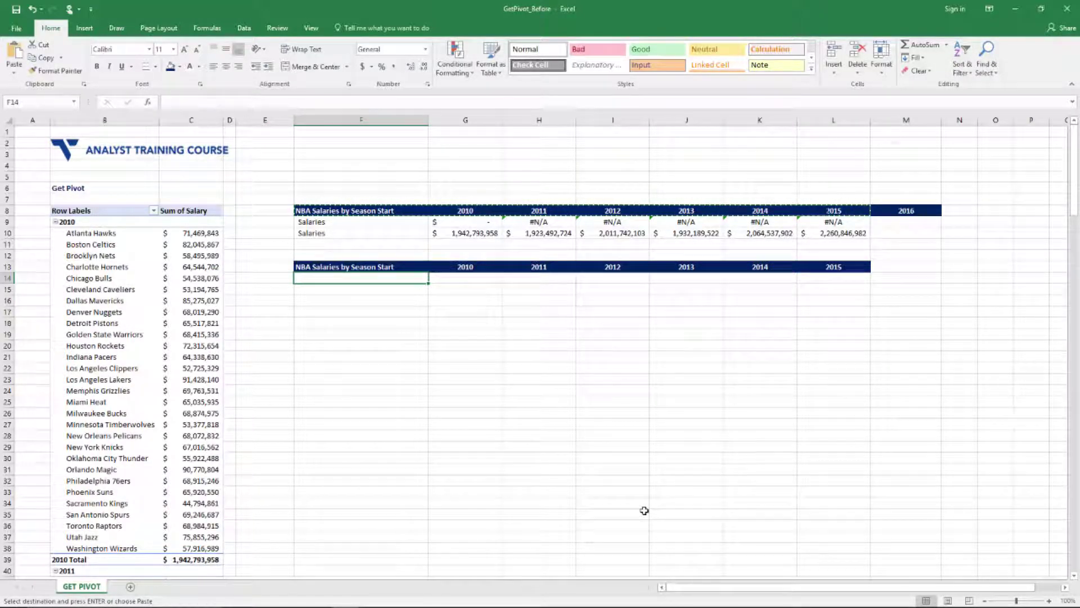
{"action": "key", "text": "ctrl+Down"}
{"action": "key", "text": "ctrl+Up"}
{"action": "key", "text": "Down"}
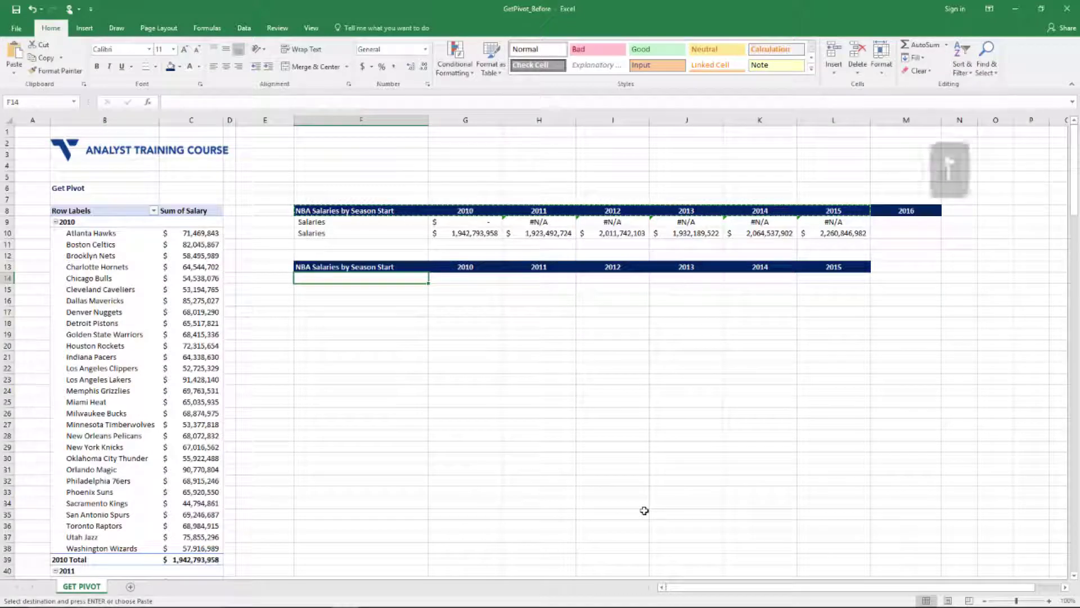
{"action": "key", "text": "ctrl+Down"}
{"action": "key", "text": "ctrl+Up"}
{"action": "key", "text": "Down"}
{"action": "key", "text": "Up"}
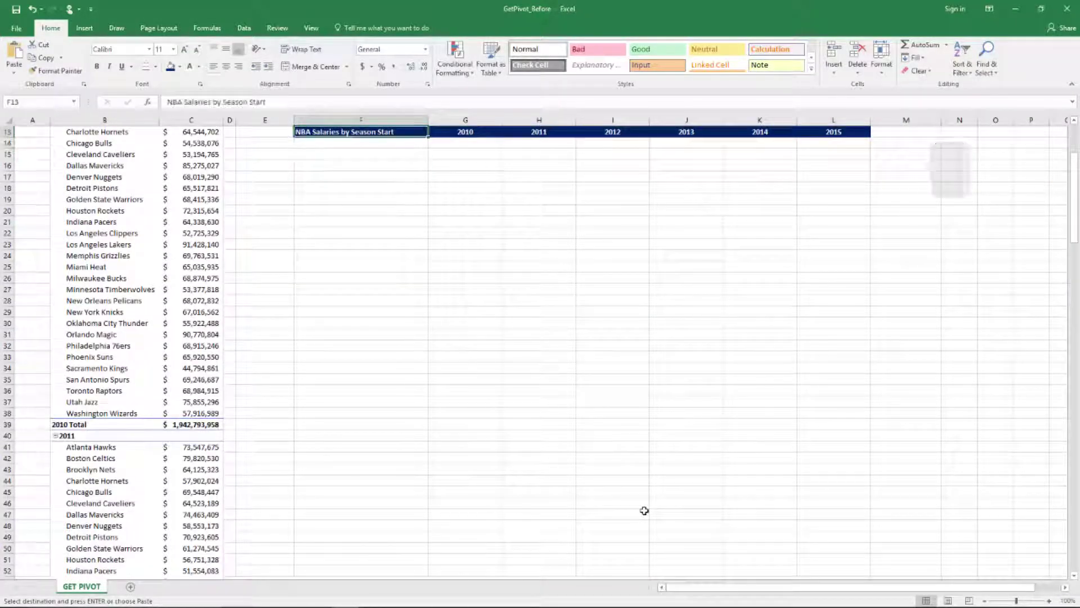
{"action": "key", "text": "Up"}
{"action": "key", "text": "Up"}
{"action": "key", "text": "Up"}
{"action": "key", "text": "Down"}
{"action": "key", "text": "Down"}
{"action": "key", "text": "Down"}
{"action": "key", "text": "Down"}
{"action": "key", "text": "Up"}
{"action": "key", "text": "Left"}
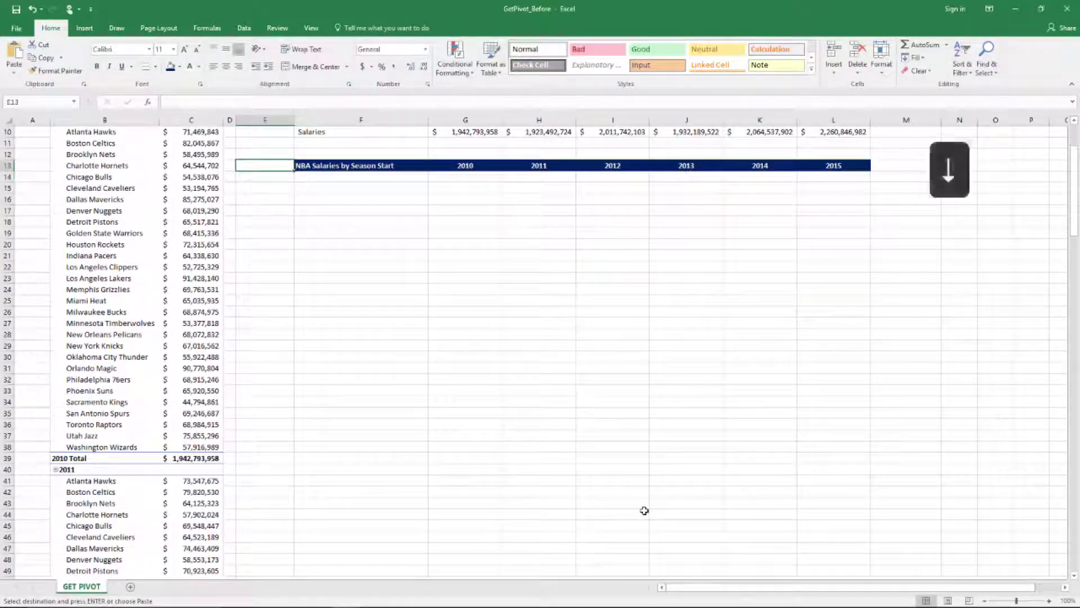
Copy the team names from B10:B38 under 2010 in the pivot table into F14:F42 below the second header.
{"action": "key", "text": "Up"}
{"action": "key", "text": "Up"}
{"action": "key", "text": "Up"}
{"action": "key", "text": "Up"}
{"action": "key", "text": "Up"}
{"action": "key", "text": "Up"}
{"action": "key", "text": "Up"}
{"action": "key", "text": "Up"}
{"action": "key", "text": "Left"}
{"action": "key", "text": "Left"}
{"action": "key", "text": "Left"}
{"action": "key", "text": "Down"}
{"action": "key", "text": "Down"}
{"action": "key", "text": "Down"}
{"action": "key", "text": "Down"}
{"action": "key", "text": "Down"}
{"action": "key", "text": "shift+Up"}
{"action": "key", "text": "shift+Up"}
{"action": "key", "text": "shift+Down"}
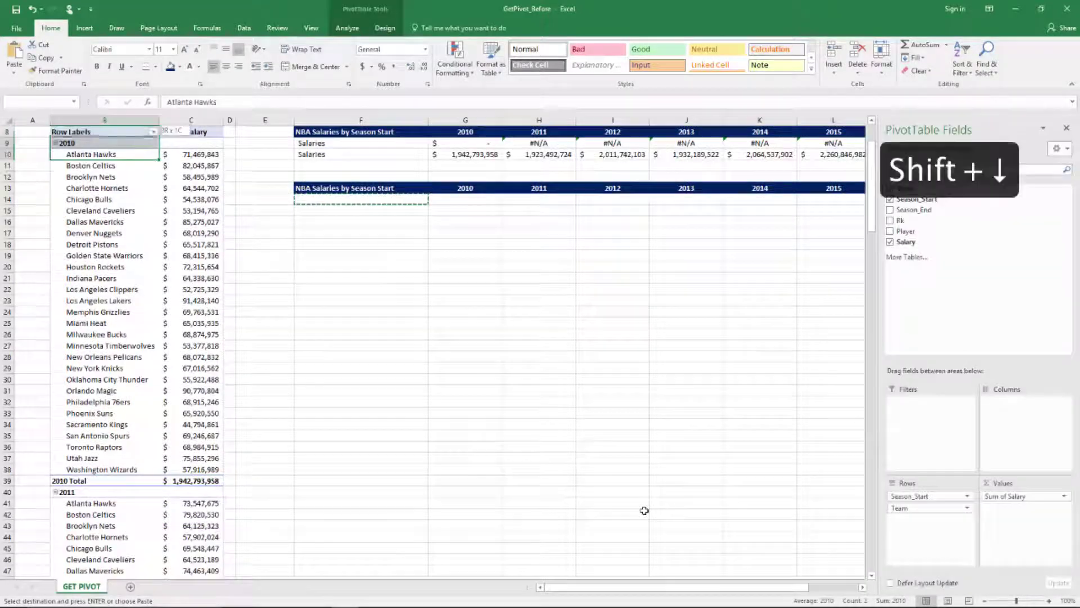
{"action": "key", "text": "shift+Down"}
{"action": "key", "text": "shift+Down"}
{"action": "key", "text": "shift+Down"}
{"action": "key", "text": "shift+Down"}
{"action": "key", "text": "shift+Down"}
{"action": "key", "text": "shift+Down"}
{"action": "key", "text": "shift+Down"}
{"action": "key", "text": "shift+Down"}
{"action": "key", "text": "shift+Down"}
{"action": "key", "text": "shift+Down"}
{"action": "key", "text": "shift+Down"}
{"action": "key", "text": "shift+Down"}
{"action": "key", "text": "shift+Down"}
{"action": "key", "text": "shift+Down"}
{"action": "key", "text": "shift+Down"}
{"action": "key", "text": "shift+Down"}
{"action": "key", "text": "shift+Down"}
{"action": "key", "text": "shift+Down"}
{"action": "key", "text": "shift+Down"}
{"action": "key", "text": "shift+Down"}
{"action": "key", "text": "ctrl+c"}
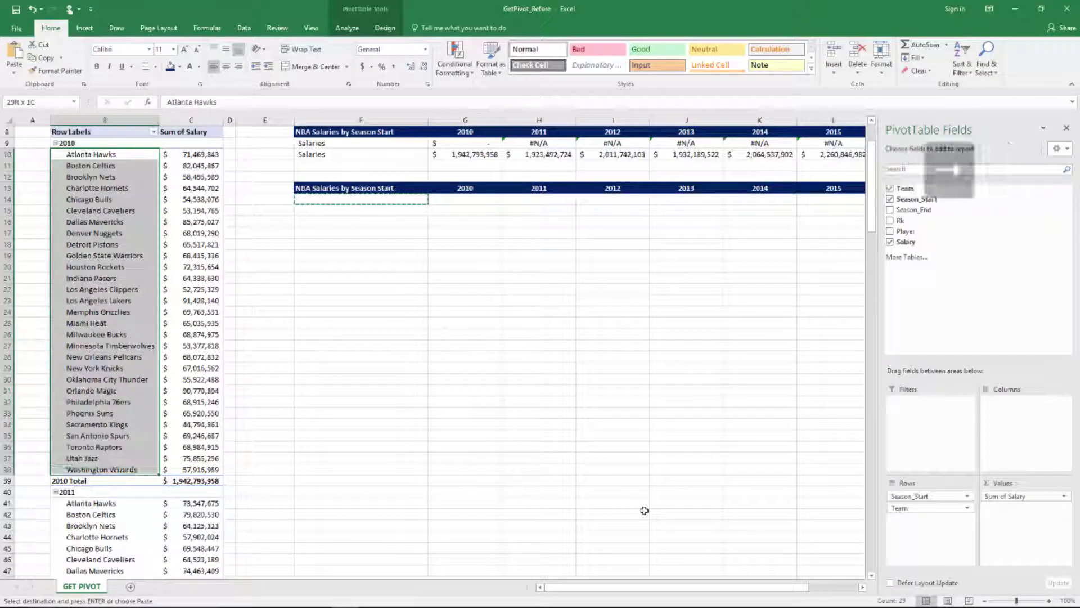
{"action": "key", "text": "Right"}
{"action": "key", "text": "Right"}
{"action": "key", "text": "Right"}
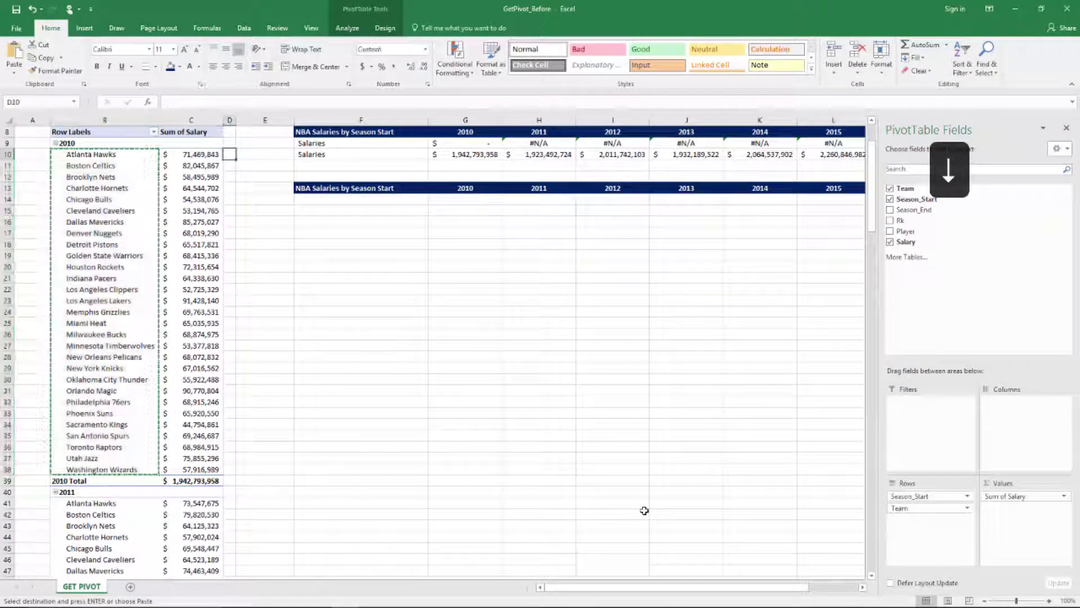
{"action": "key", "text": "Down"}
{"action": "key", "text": "Down"}
{"action": "key", "text": "Down"}
{"action": "key", "text": "Down"}
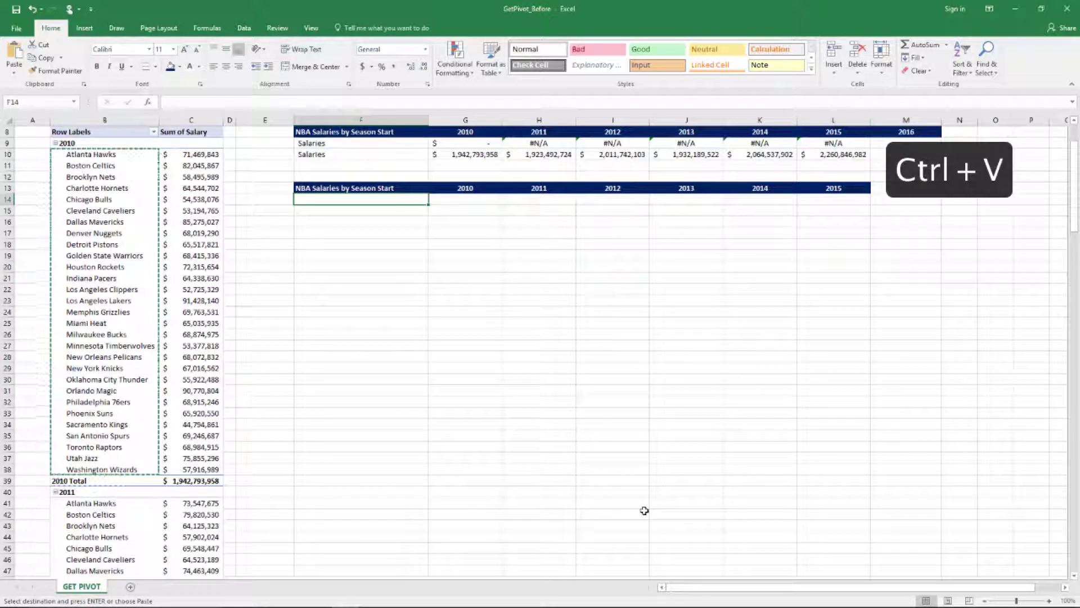
{"action": "key", "text": "ctrl+v"}
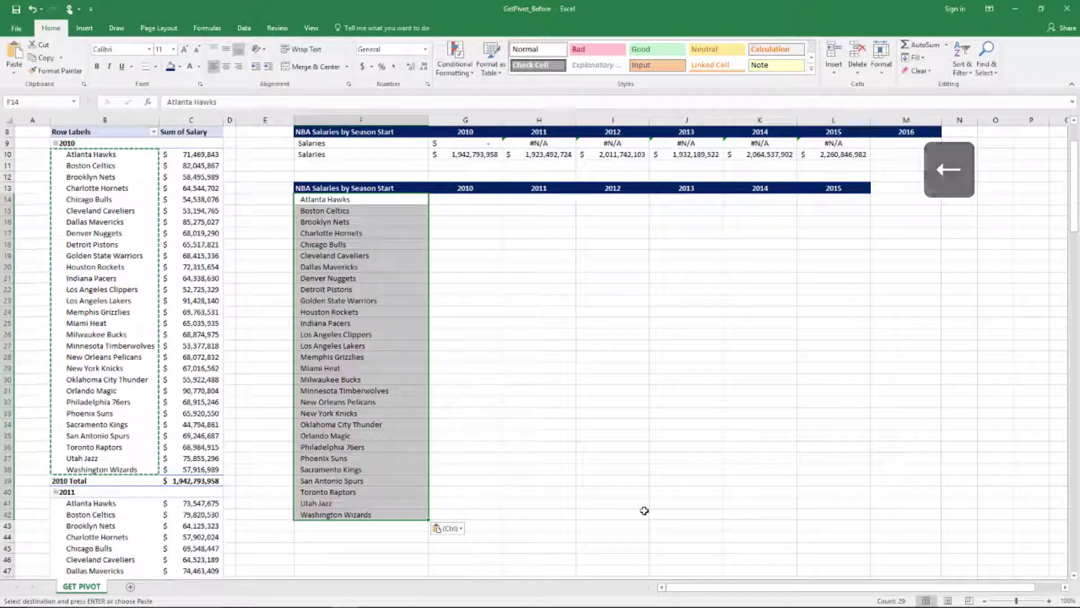
{"action": "key", "text": "Right"}
{"action": "key", "text": "Right"}
{"action": "key", "text": "Right"}
{"action": "key", "text": "Left"}
{"action": "key", "text": "Left"}
{"action": "key", "text": "Left"}
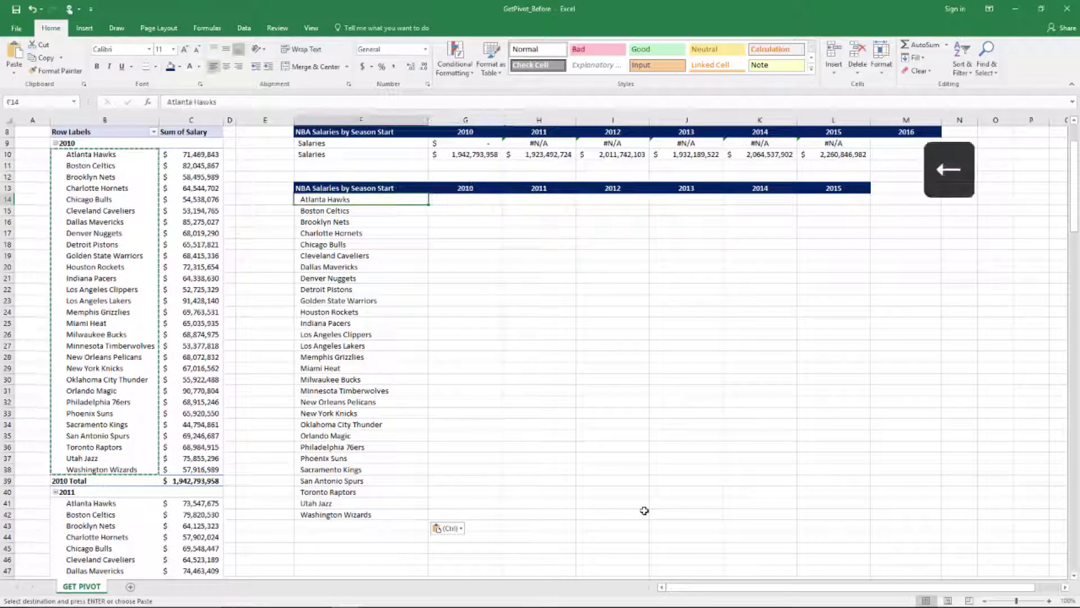
{"action": "key", "text": "Right"}
{"action": "key", "text": "Right"}
{"action": "key", "text": "Left"}
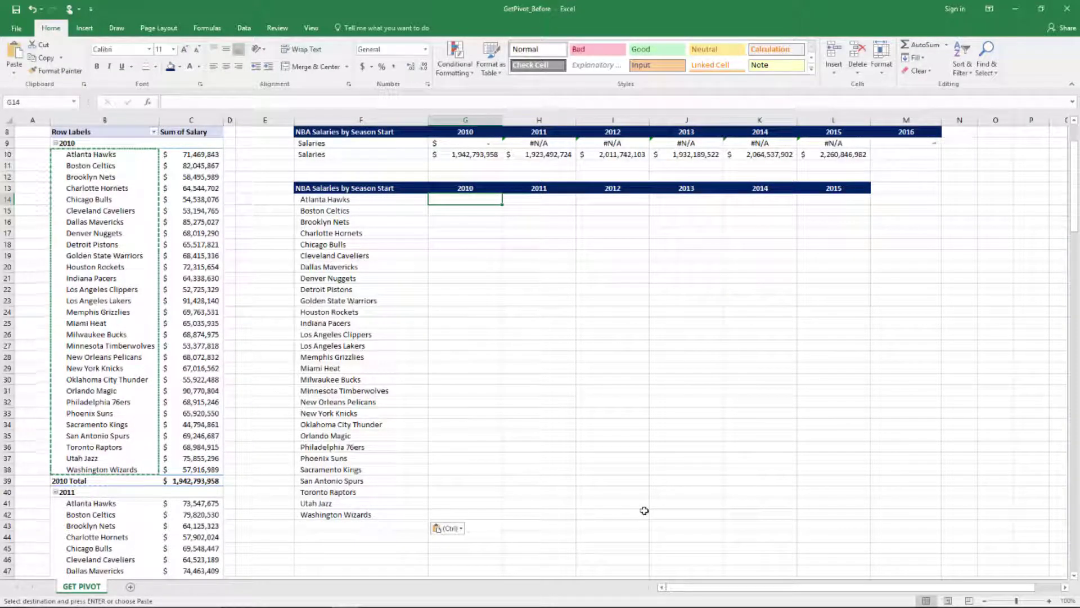
Check the VLOOKUP formulas in row 9 of the upper salary summary against the expanded pivot table.
{"action": "key", "text": "Up"}
{"action": "key", "text": "Up"}
{"action": "key", "text": "Up"}
{"action": "key", "text": "Up"}
{"action": "key", "text": "Up"}
{"action": "key", "text": "Up"}
{"action": "key", "text": "Up"}
{"action": "key", "text": "Up"}
{"action": "key", "text": "Up"}
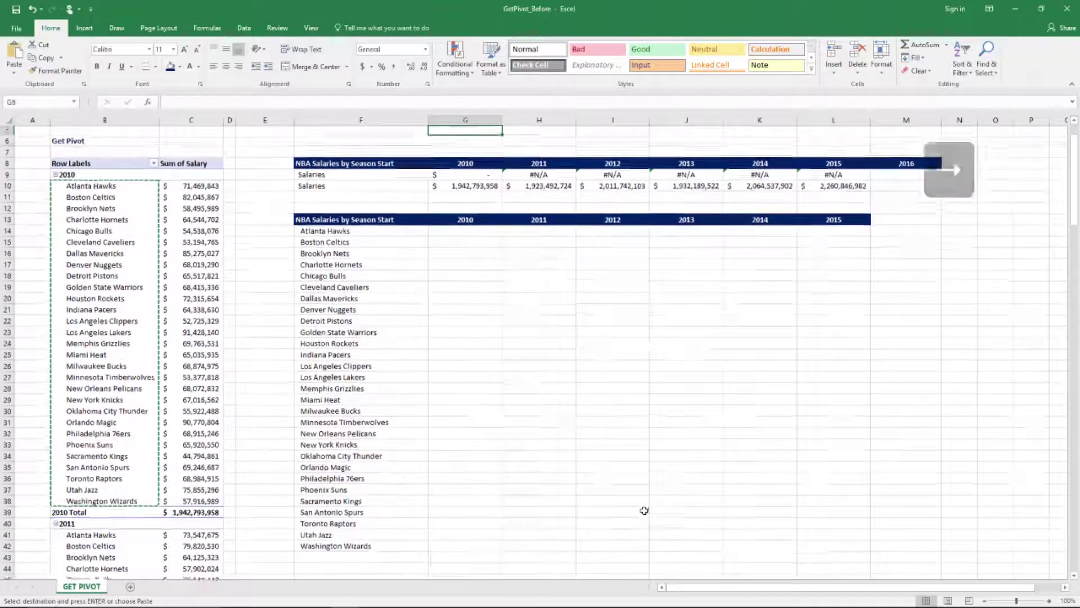
{"action": "key", "text": "Down"}
{"action": "key", "text": "Down"}
{"action": "key", "text": "Down"}
{"action": "key", "text": "Down"}
{"action": "key", "text": "Right"}
{"action": "key", "text": "Right"}
{"action": "key", "text": "Right"}
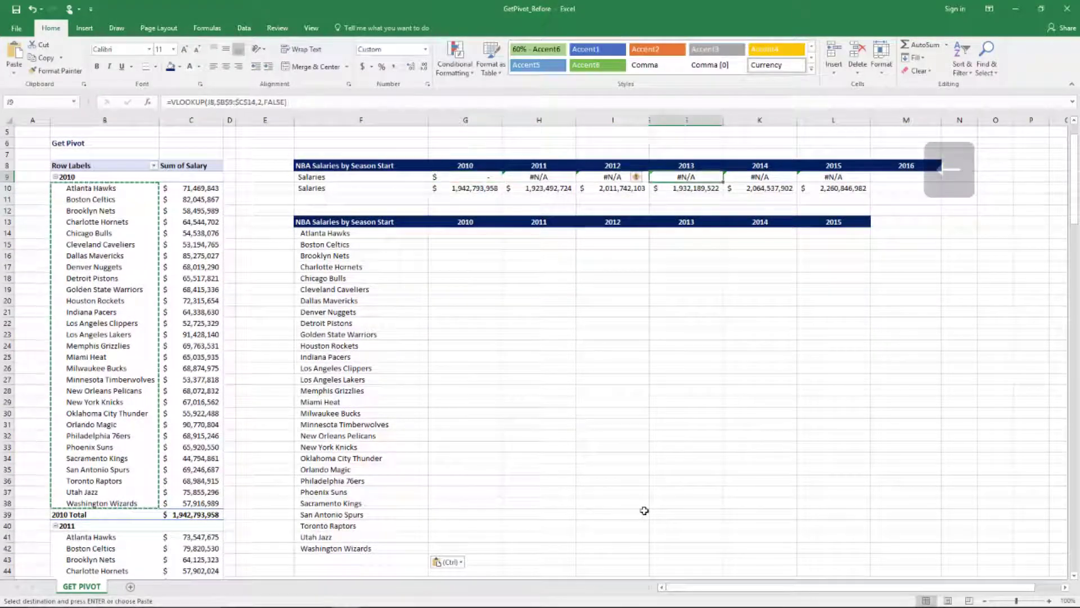
Compare the VLOOKUP formulas in row 9 with the GETPIVOTDATA formulas in row 10 and the pivot table's team rows.
{"action": "key", "text": "Right"}
{"action": "key", "text": "Right"}
{"action": "key", "text": "Left"}
{"action": "key", "text": "Left"}
{"action": "key", "text": "Left"}
{"action": "key", "text": "Left"}
{"action": "key", "text": "Left"}
{"action": "key", "text": "Left"}
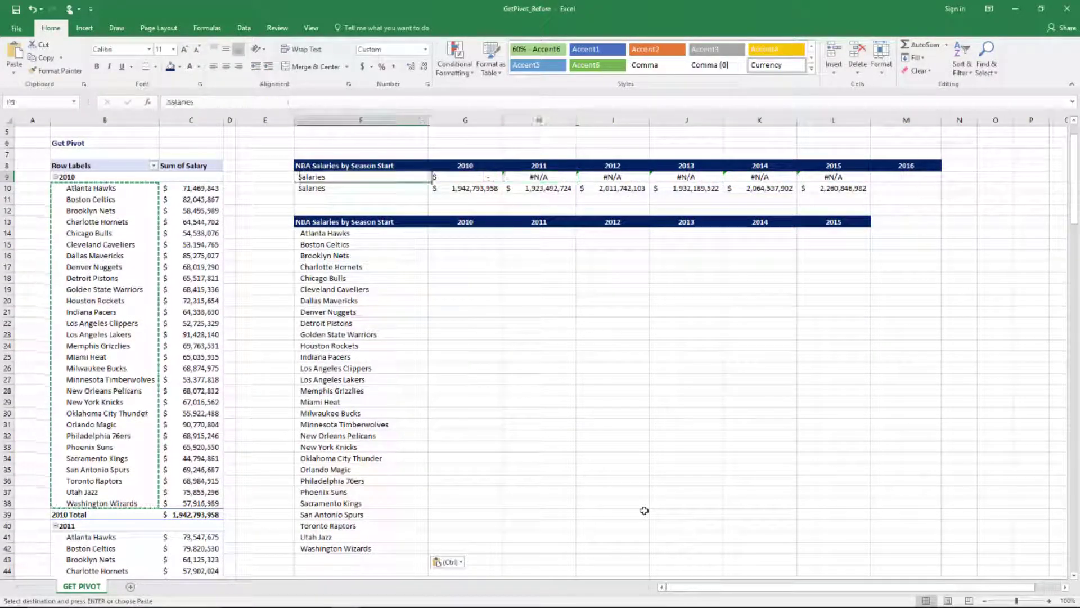
{"action": "key", "text": "Down"}
{"action": "key", "text": "Right"}
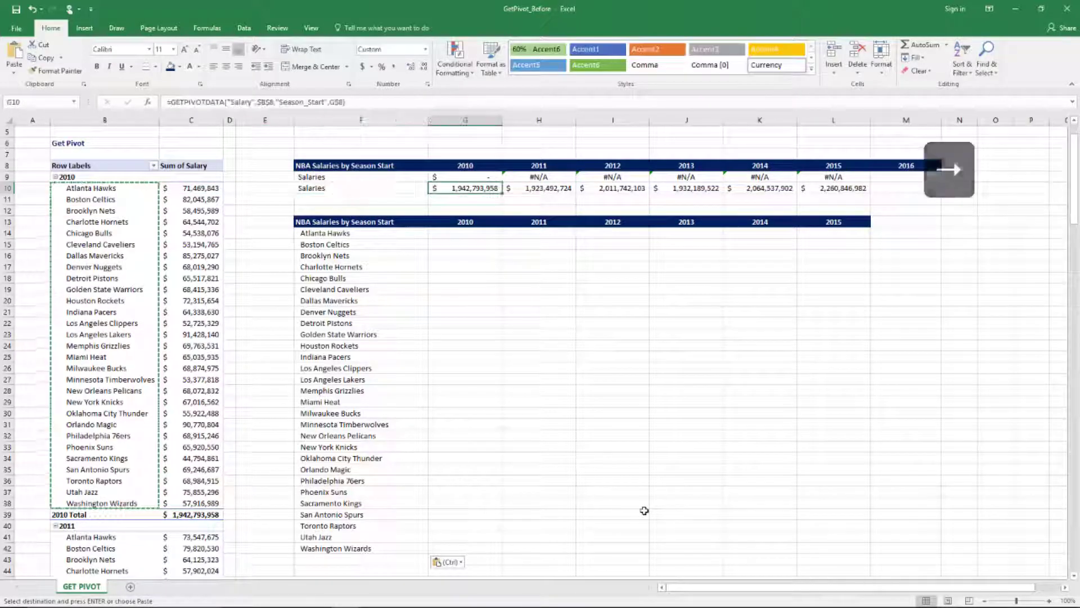
{"action": "key", "text": "Right"}
{"action": "key", "text": "Right"}
{"action": "key", "text": "Right"}
{"action": "key", "text": "Right"}
{"action": "key", "text": "Right"}
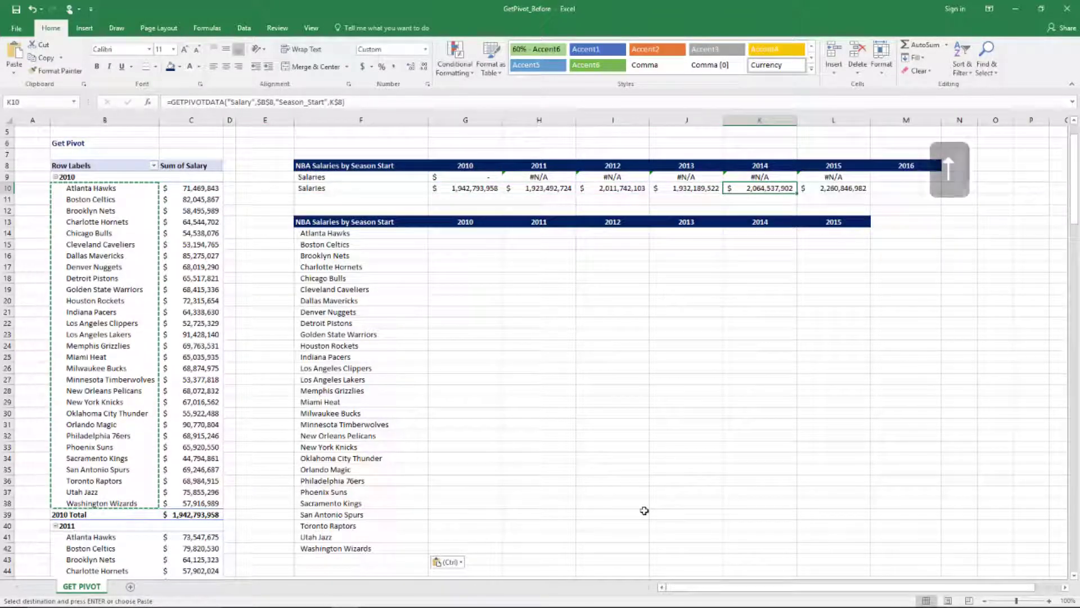
{"action": "key", "text": "Left"}
{"action": "key", "text": "Left"}
{"action": "key", "text": "Left"}
{"action": "key", "text": "Left"}
{"action": "key", "text": "Up"}
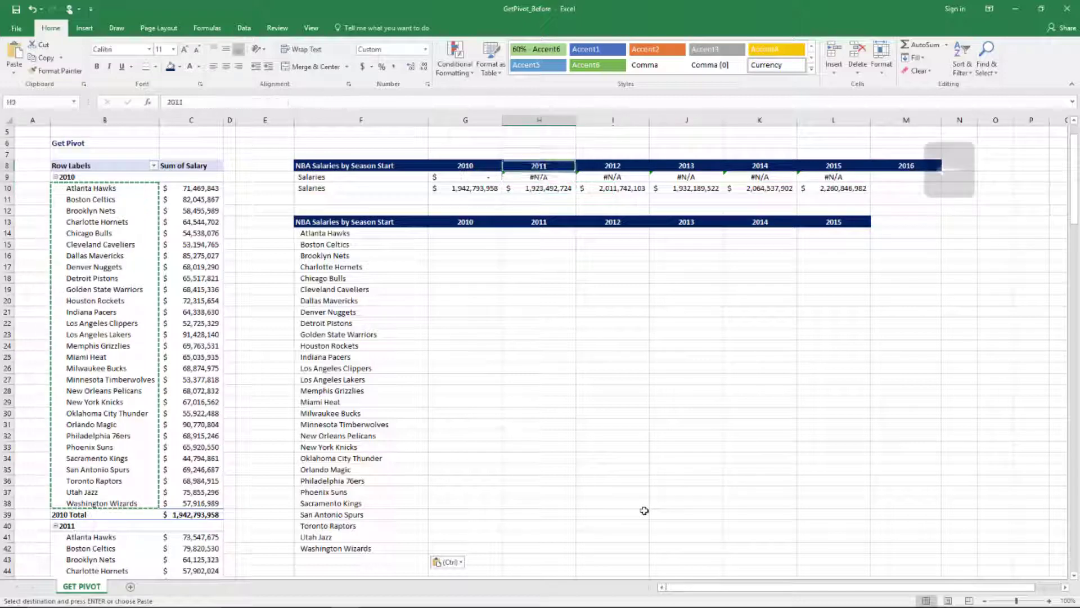
{"action": "key", "text": "Down"}
{"action": "key", "text": "Left"}
{"action": "key", "text": "Left"}
{"action": "key", "text": "Left"}
{"action": "key", "text": "Left"}
{"action": "key", "text": "Down"}
{"action": "key", "text": "Left"}
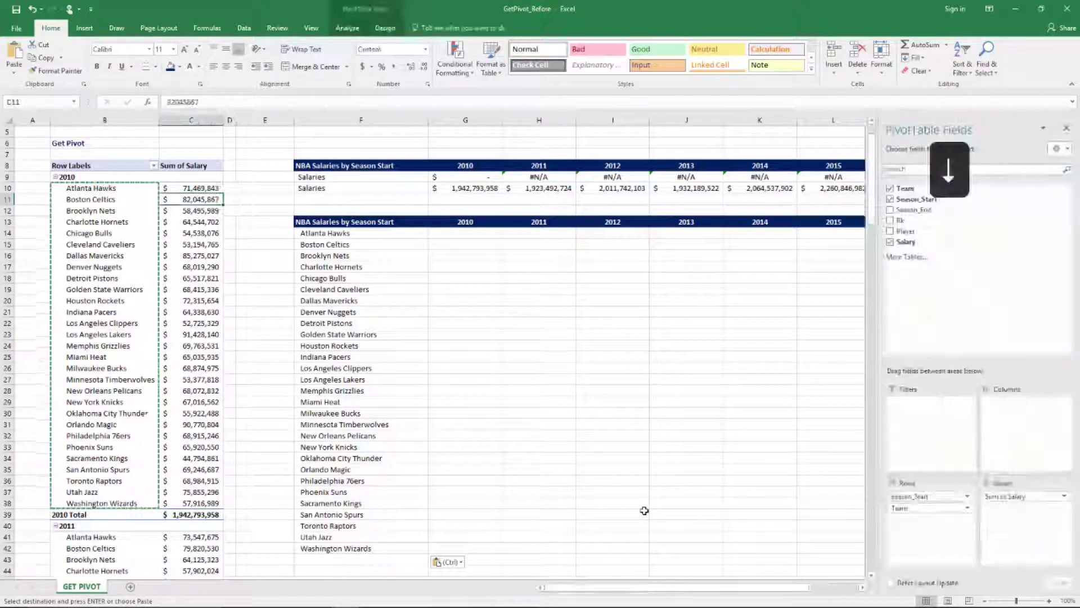
Begin a GETPIVOTDATA formula in G14 that references the Atlanta Hawks' 2010 salary in C10 of the pivot table.
{"action": "key", "text": "Right"}
{"action": "key", "text": "Right"}
{"action": "key", "text": "Right"}
{"action": "key", "text": "Right"}
{"action": "key", "text": "Down"}
{"action": "key", "text": "Down"}
{"action": "key", "text": "Down"}
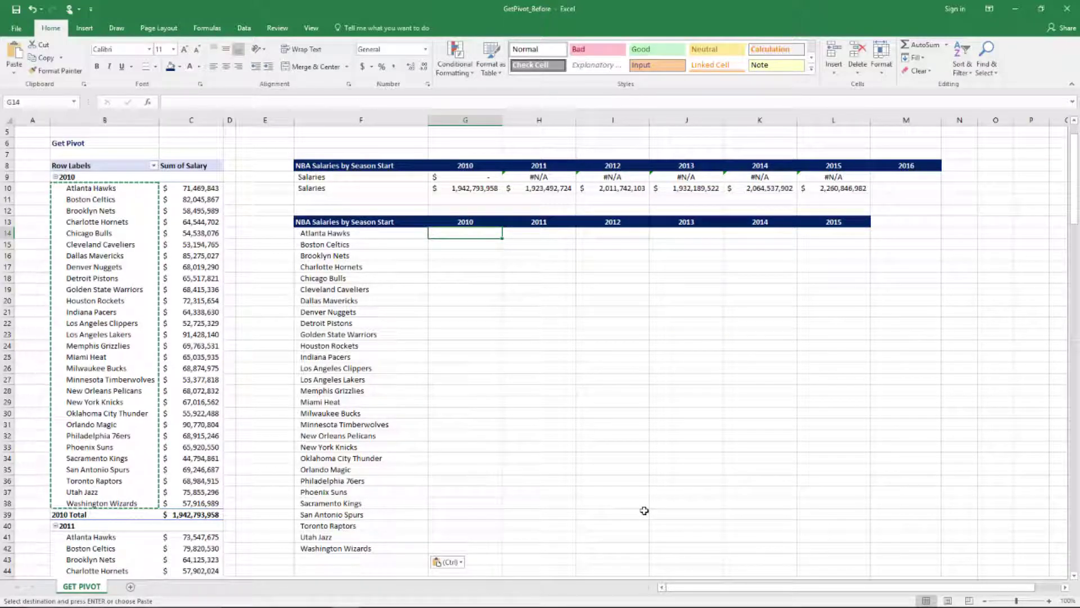
{"action": "type", "text": "="}
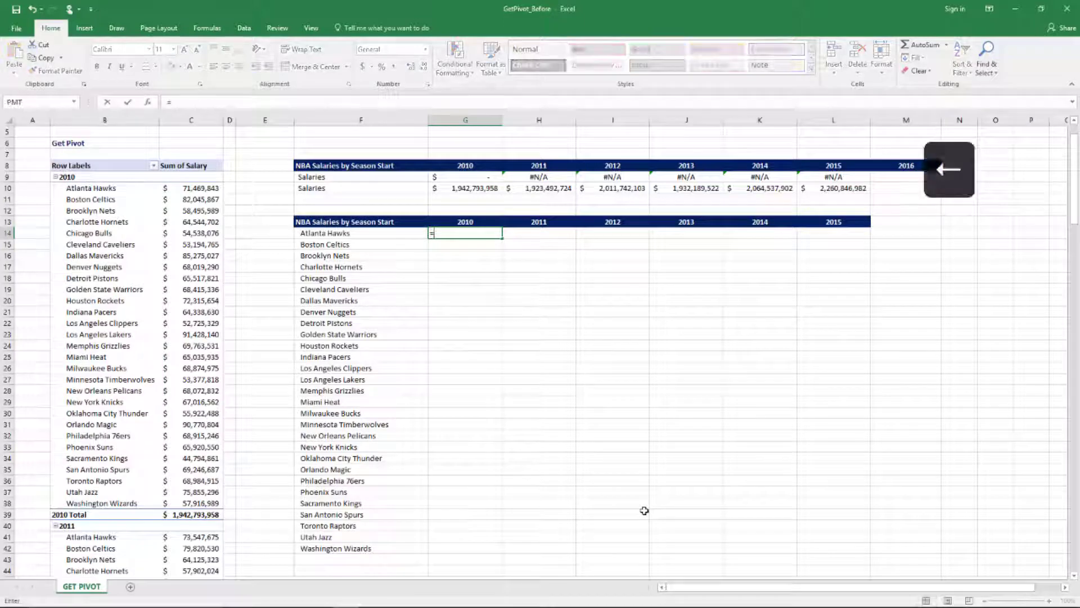
{"action": "key", "text": "Left"}
{"action": "key", "text": "Left"}
{"action": "key", "text": "Up"}
{"action": "key", "text": "Up"}
{"action": "key", "text": "Up"}
{"action": "key", "text": "Up"}
{"action": "key", "text": "Left"}
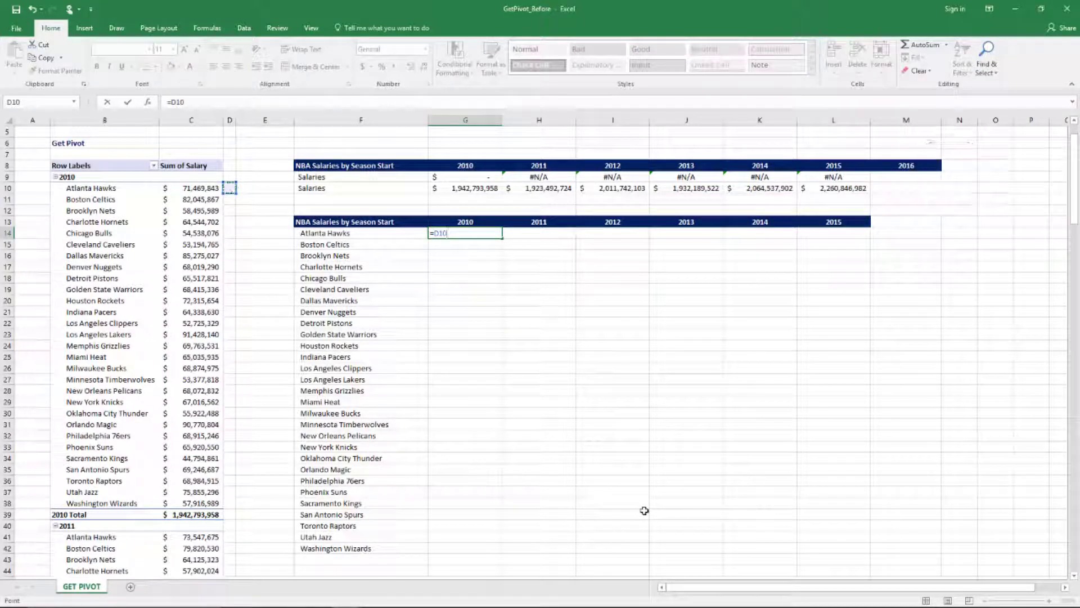
{"action": "key", "text": "Left"}
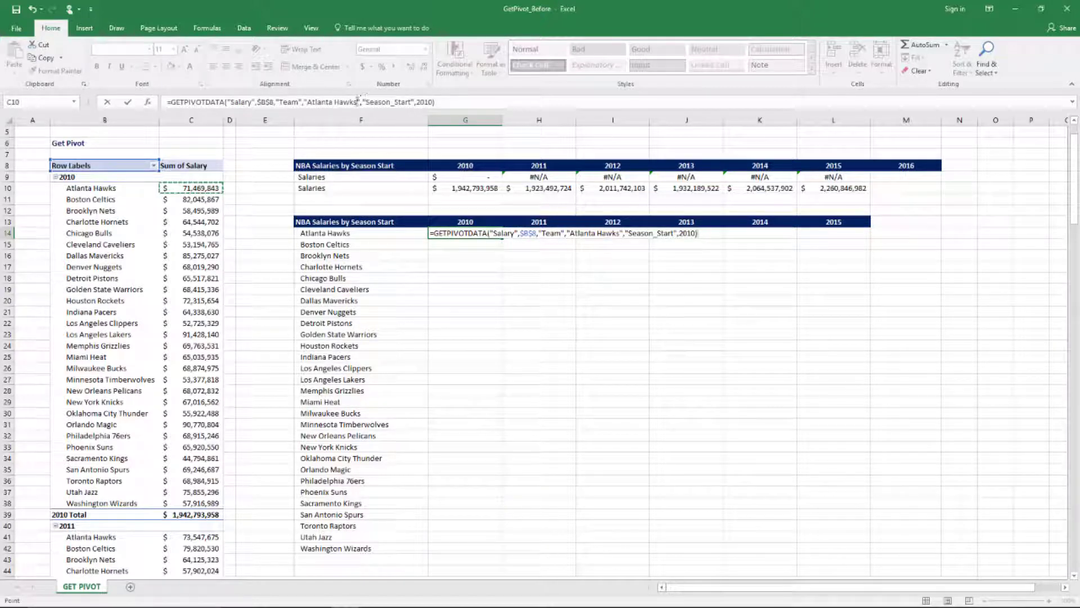
Replace the hard-coded "Atlanta Hawks" item in the G14 formula with the column-locked reference $F14.
{"action": "left_click_drag", "start_coordinate": [360, 102], "coordinate": [306, 106]}
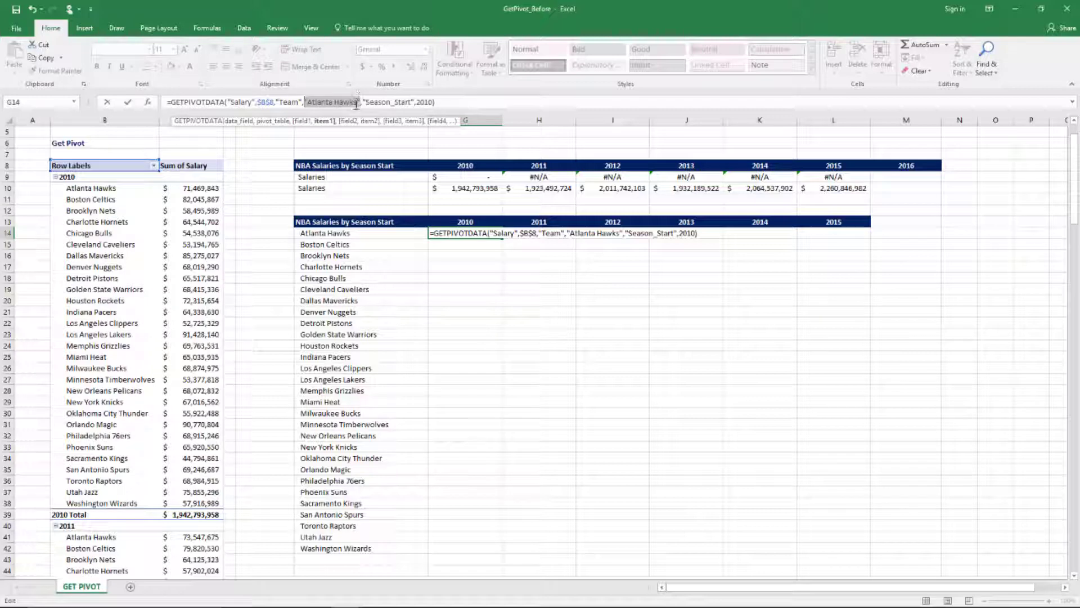
{"action": "left_click", "coordinate": [358, 238]}
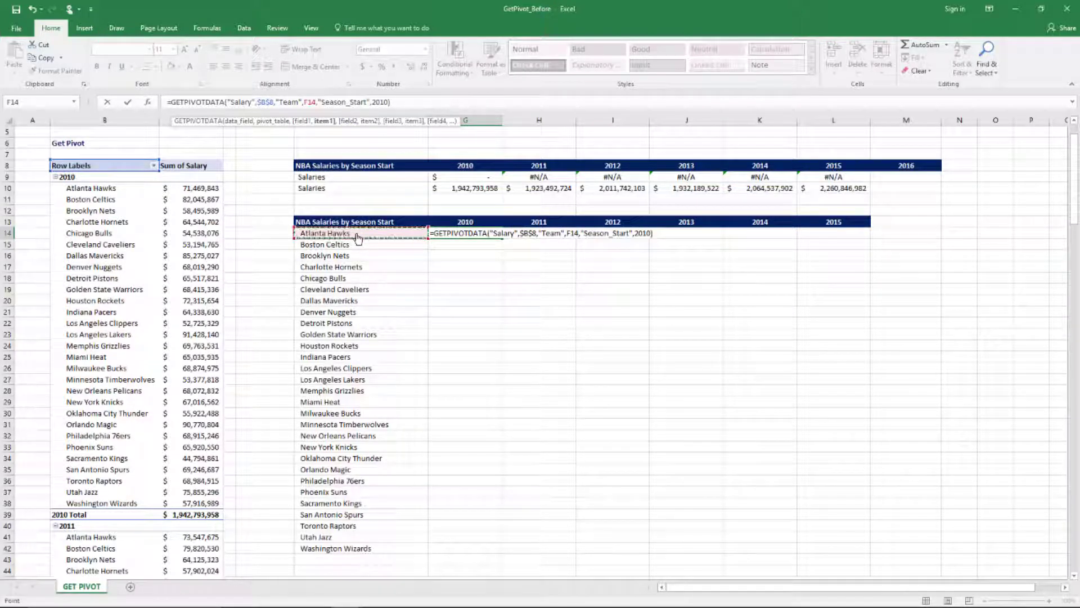
{"action": "key", "text": "F4"}
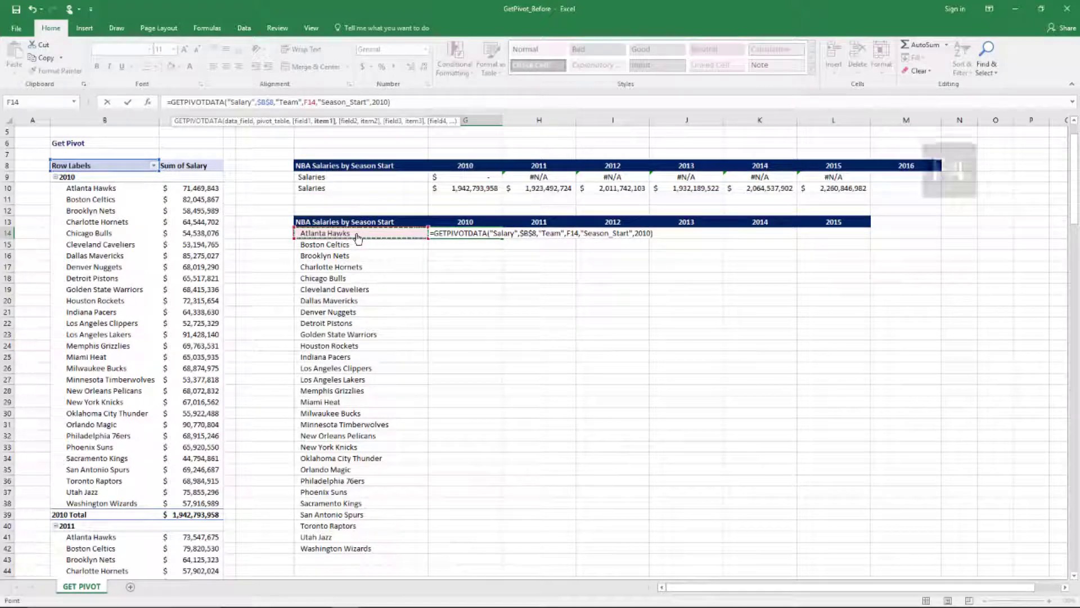
{"action": "key", "text": "F4"}
{"action": "key", "text": "F4"}
{"action": "key", "text": "F4"}
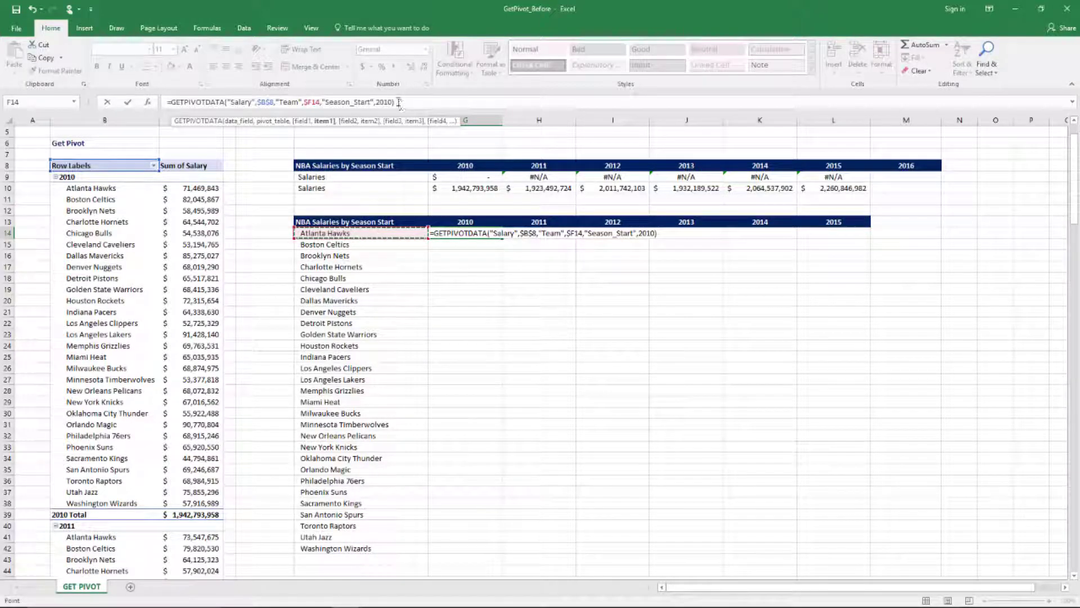
Replace the hard-coded 2010 in the G14 formula with the row-locked reference G$13 and enter the formula.
{"action": "double_click", "coordinate": [380, 100]}
{"action": "left_click", "coordinate": [457, 221]}
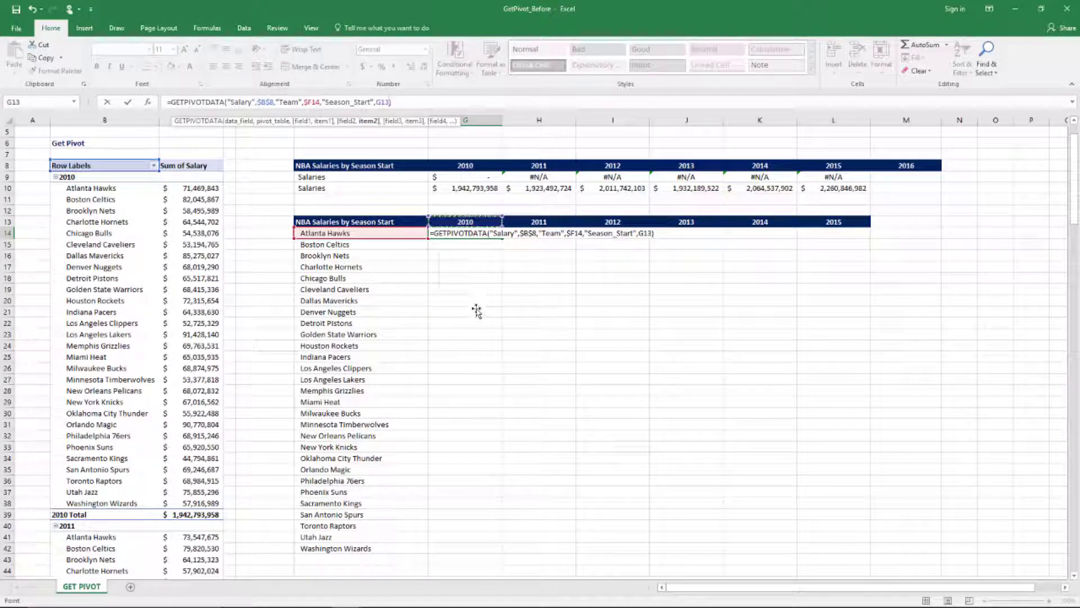
{"action": "key", "text": "F4"}
{"action": "key", "text": "F4"}
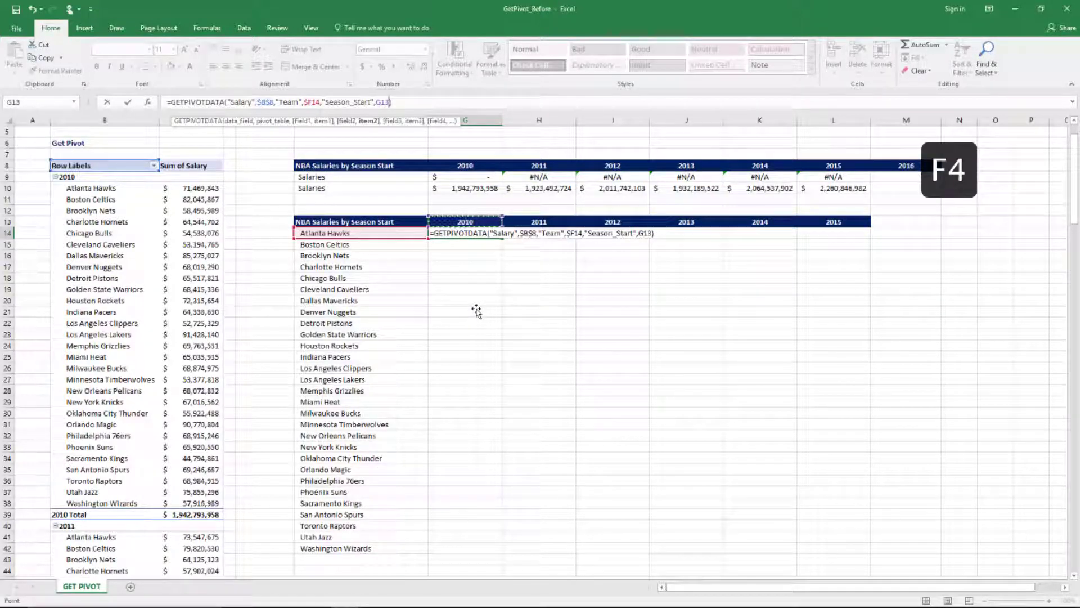
{"action": "key", "text": "F4"}
{"action": "key", "text": "F4"}
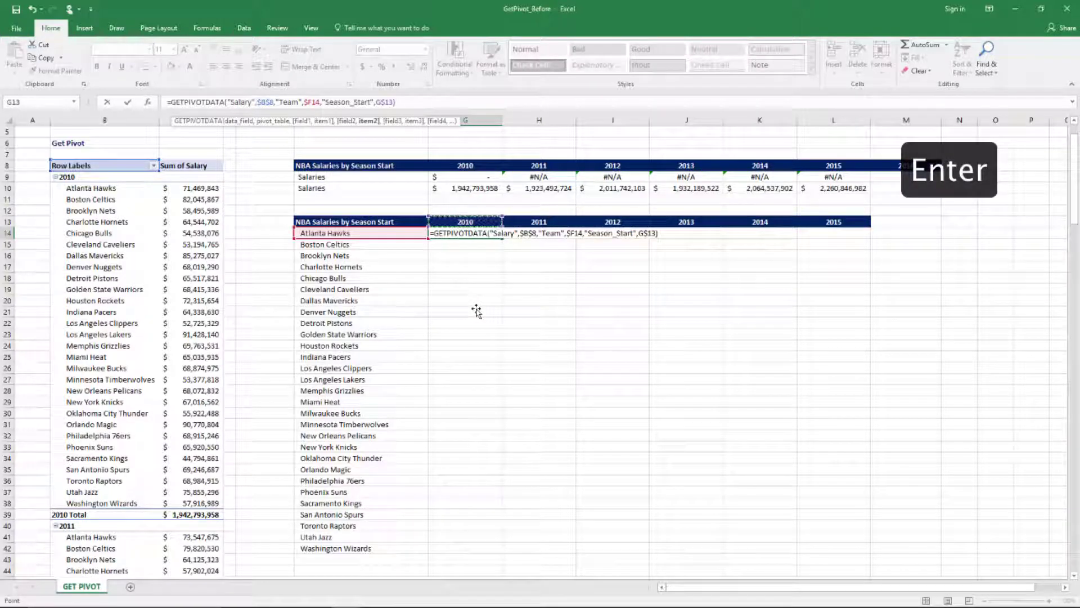
{"action": "key", "text": "Return"}
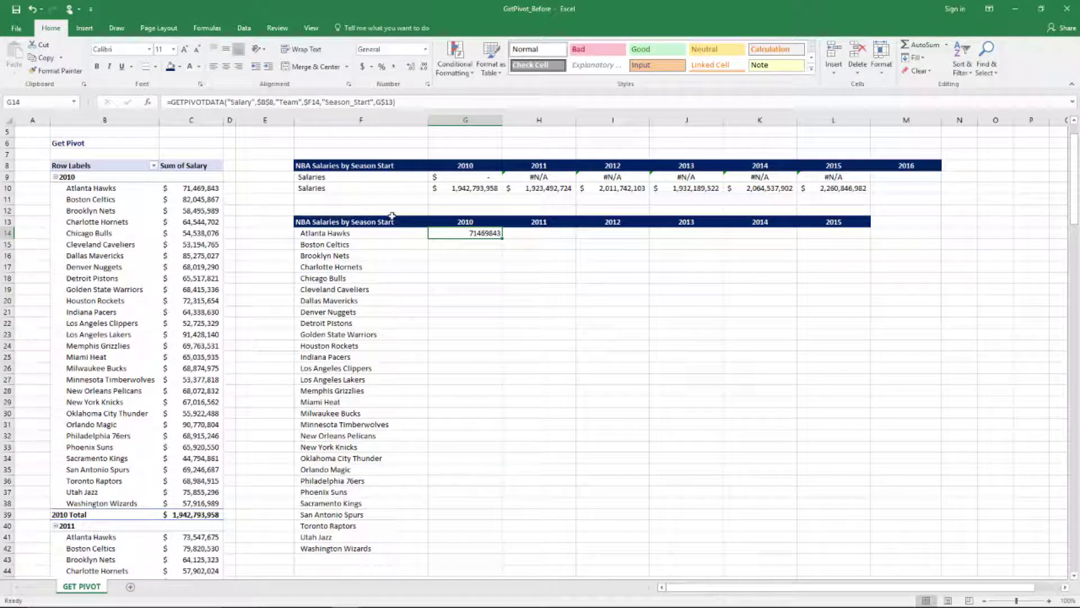
Format G14 as currency and copy it across the Atlanta Hawks row through L14.
{"action": "left_click", "coordinate": [364, 67]}
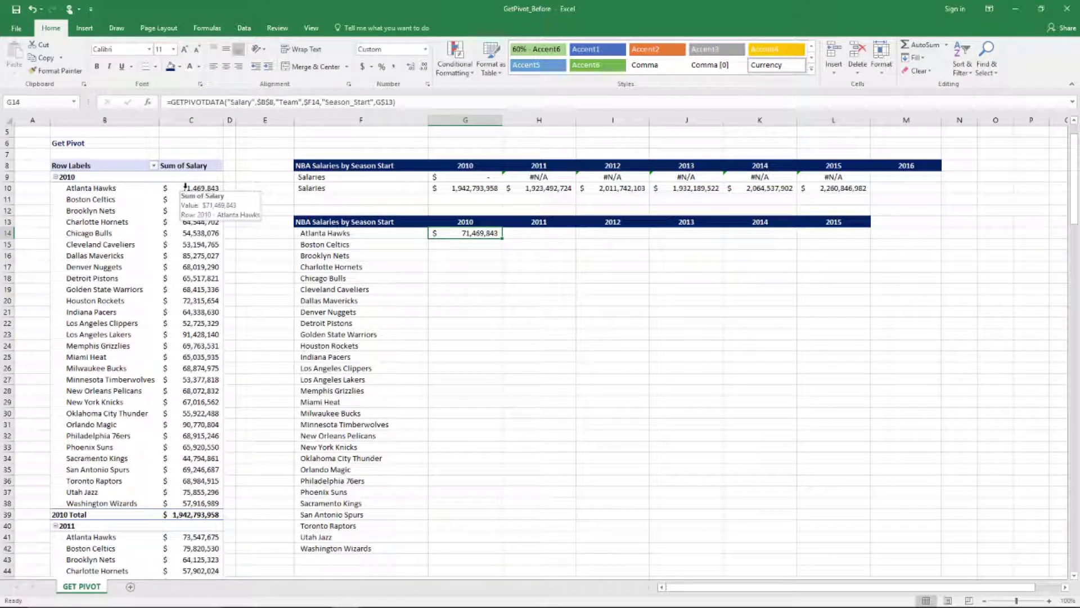
{"action": "key", "text": "ctrl+c"}
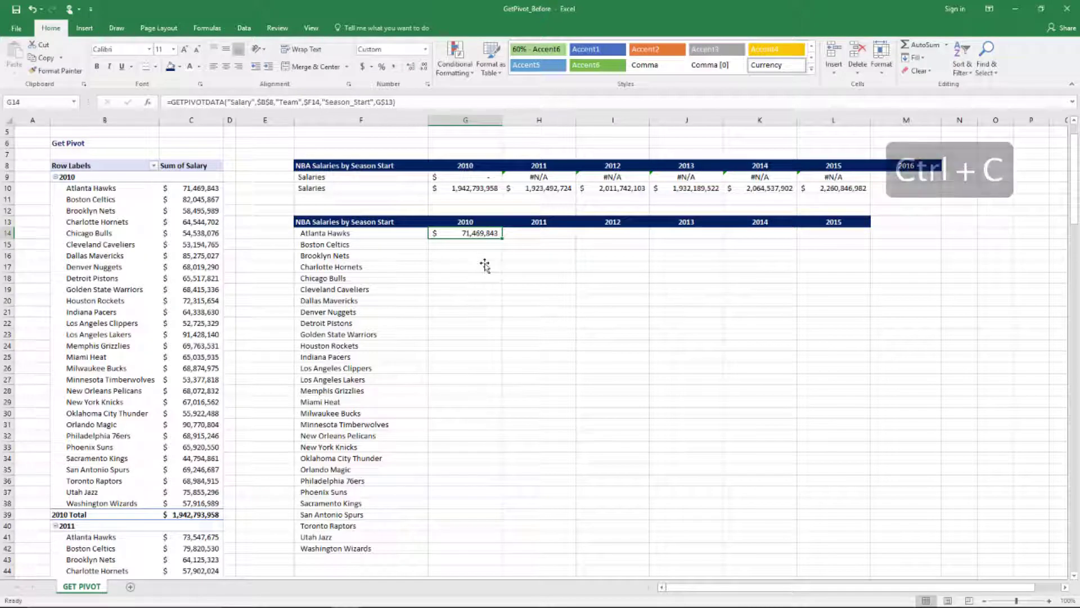
{"action": "key", "text": "shift+Right"}
{"action": "key", "text": "ctrl+c"}
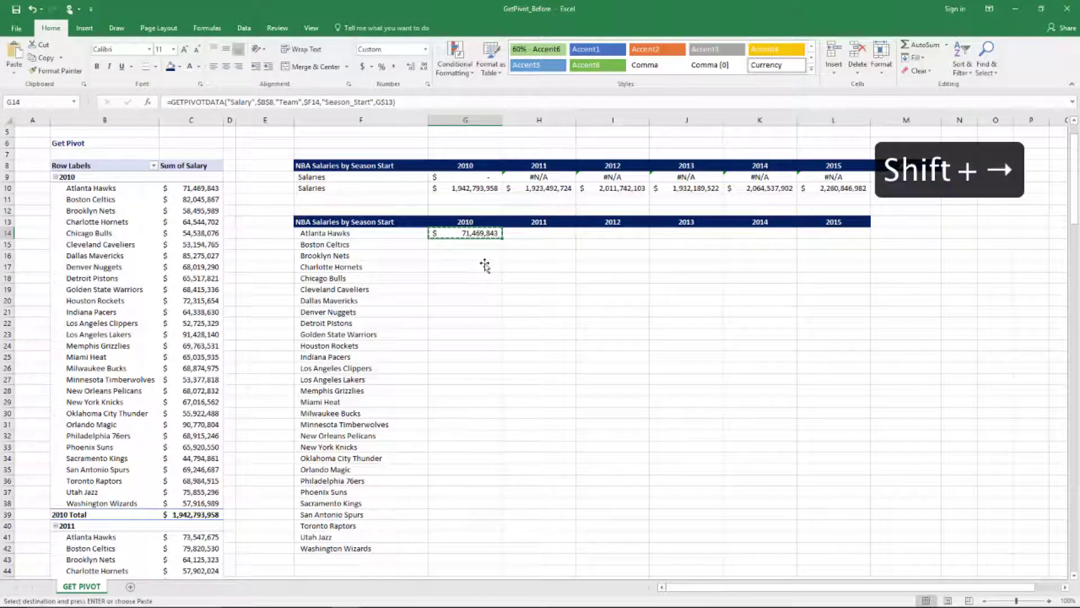
{"action": "key", "text": "shift+Right"}
{"action": "key", "text": "shift+Right"}
{"action": "key", "text": "shift+Right"}
{"action": "key", "text": "shift+Right"}
{"action": "key", "text": "shift+Right"}
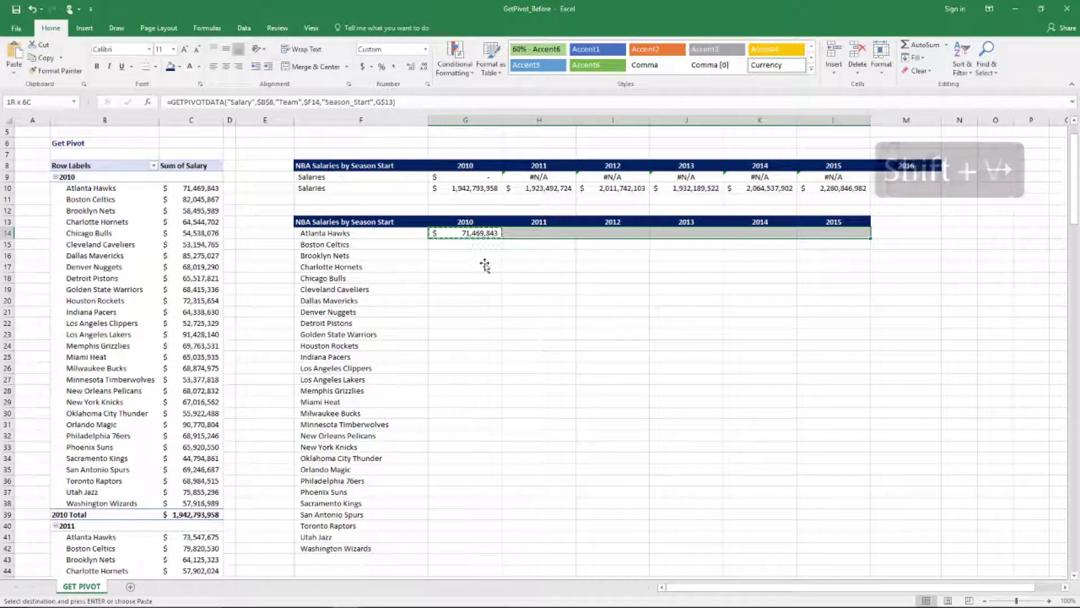
{"action": "key", "text": "ctrl+v"}
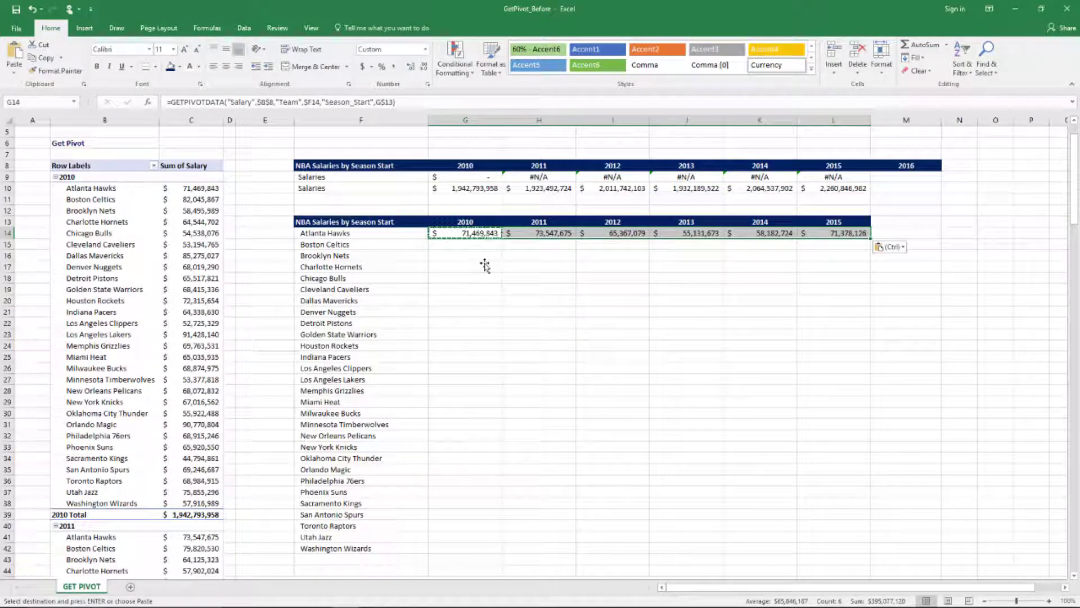
Check the Atlanta Hawks' 2015 salary in the pivot table's 2015 group against the result in L14.
{"action": "key", "text": "ctrl+Down"}
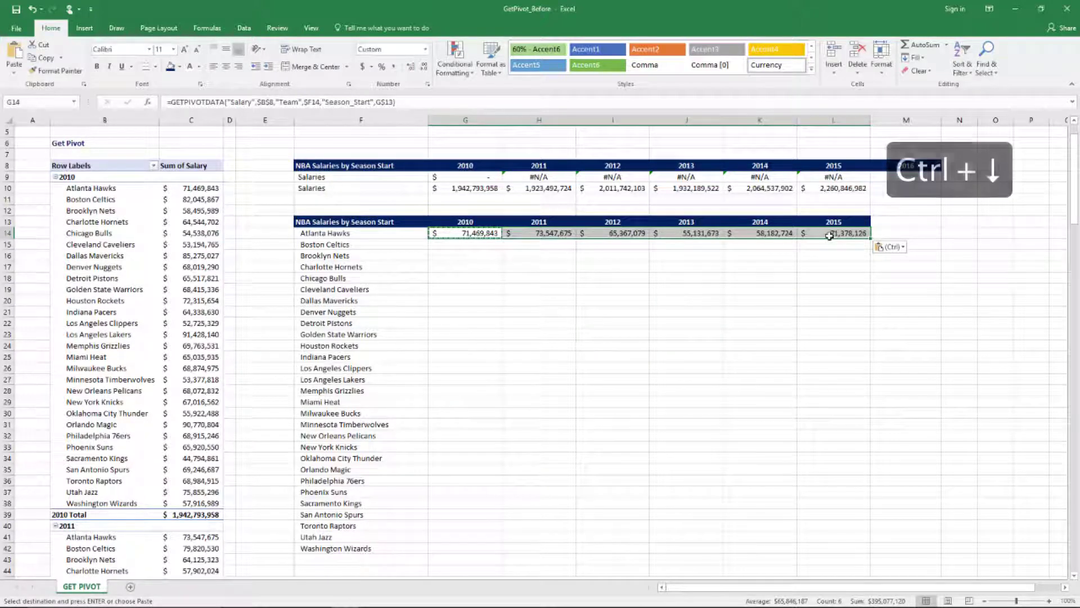
{"action": "left_click", "coordinate": [144, 318]}
{"action": "key", "text": "ctrl+Down"}
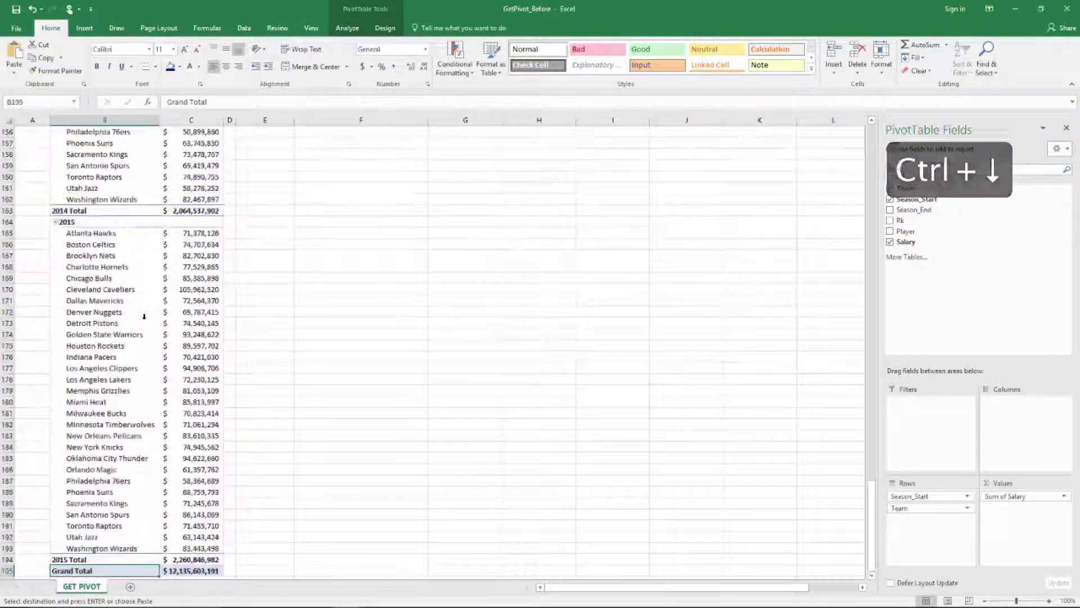
{"action": "left_click", "coordinate": [176, 233]}
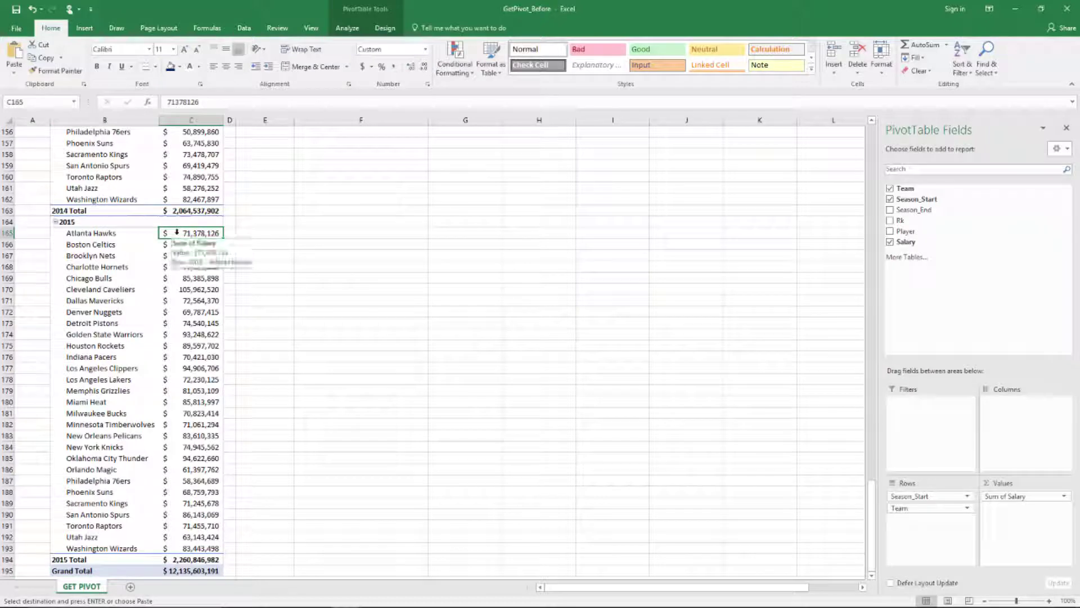
{"action": "key", "text": "ctrl+Up"}
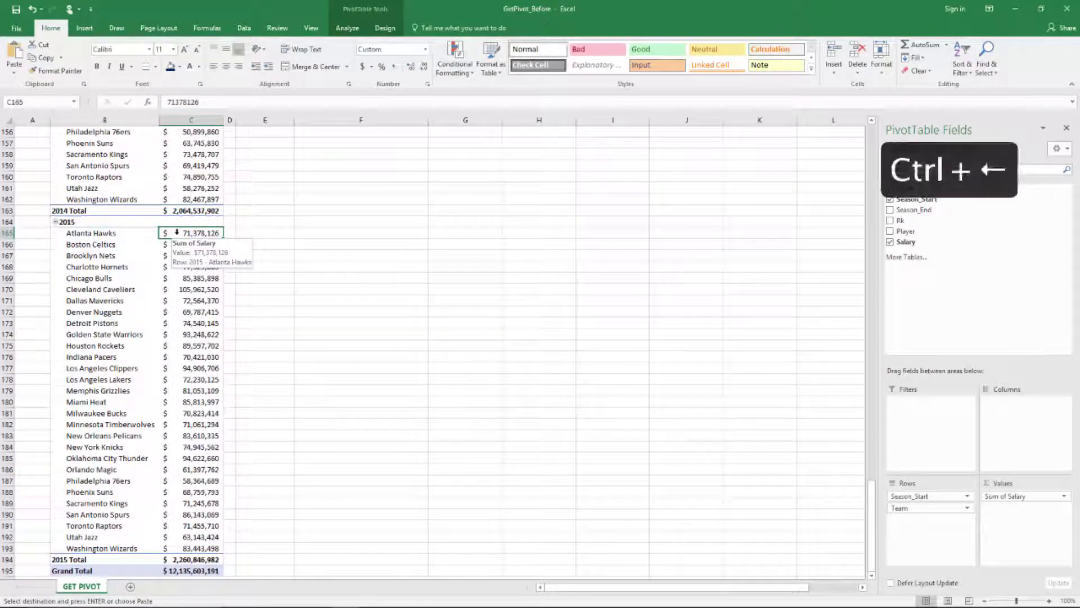
{"action": "key", "text": "ctrl+Up"}
{"action": "key", "text": "ctrl+Right"}
{"action": "key", "text": "ctrl+Down"}
{"action": "key", "text": "ctrl+Left"}
{"action": "key", "text": "ctrl+Up"}
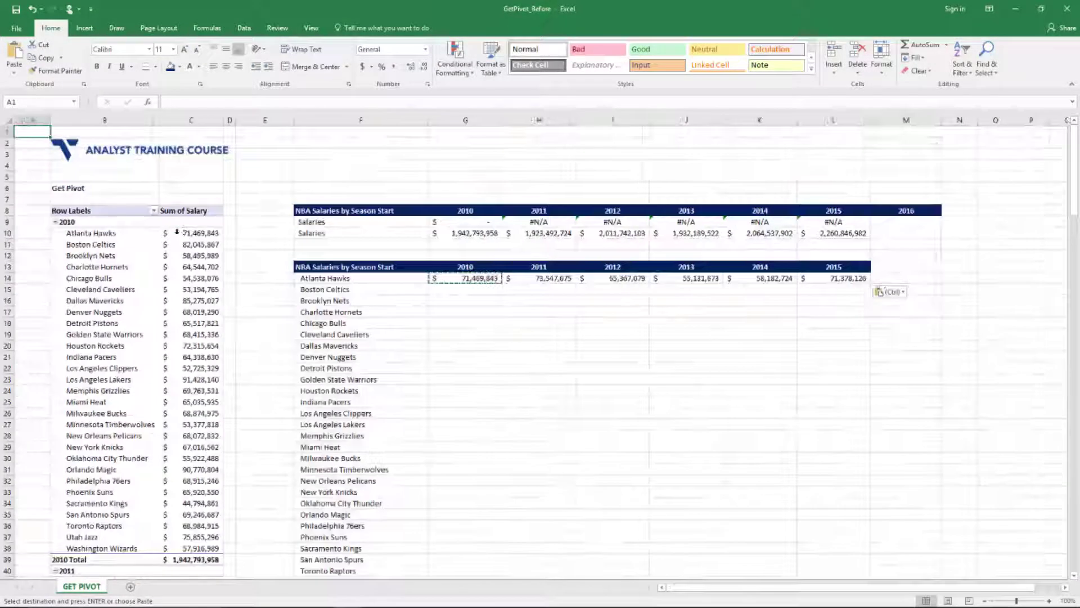
{"action": "key", "text": "Right"}
{"action": "key", "text": "Right"}
{"action": "key", "text": "Right"}
{"action": "key", "text": "Right"}
{"action": "key", "text": "Right"}
{"action": "key", "text": "Right"}
{"action": "key", "text": "Right"}
{"action": "key", "text": "Right"}
{"action": "key", "text": "Right"}
{"action": "key", "text": "Right"}
{"action": "key", "text": "Right"}
{"action": "key", "text": "Down"}
{"action": "key", "text": "Down"}
{"action": "key", "text": "Down"}
{"action": "key", "text": "Down"}
{"action": "key", "text": "Down"}
{"action": "key", "text": "Down"}
{"action": "key", "text": "Down"}
{"action": "key", "text": "Down"}
{"action": "key", "text": "Down"}
{"action": "key", "text": "Down"}
{"action": "key", "text": "Down"}
{"action": "key", "text": "Down"}
{"action": "key", "text": "Down"}
{"action": "key", "text": "Down"}
{"action": "key", "text": "Down"}
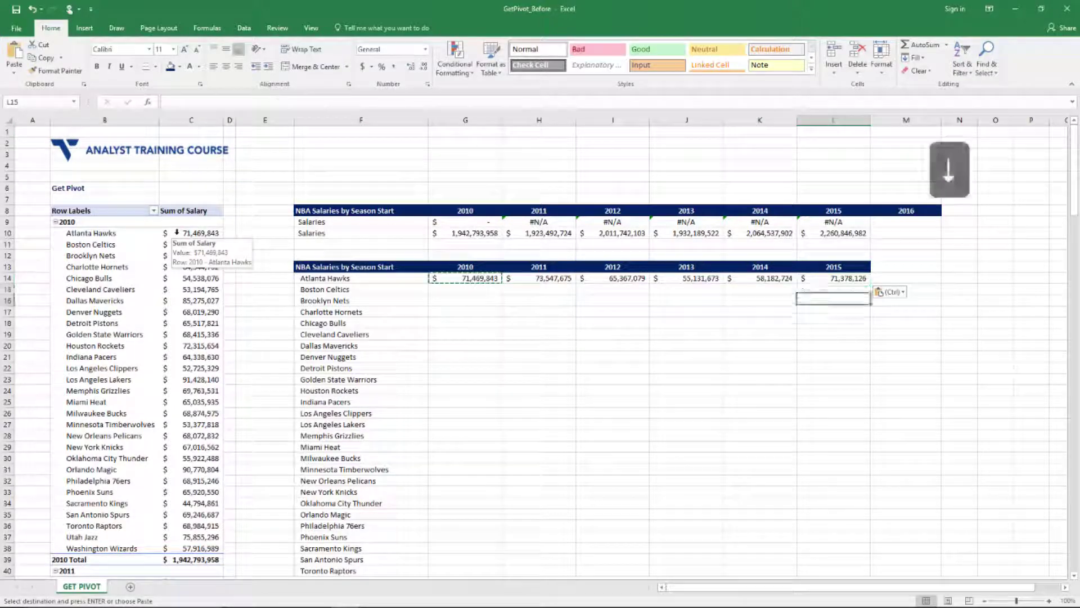
{"action": "key", "text": "Up"}
{"action": "key", "text": "Up"}
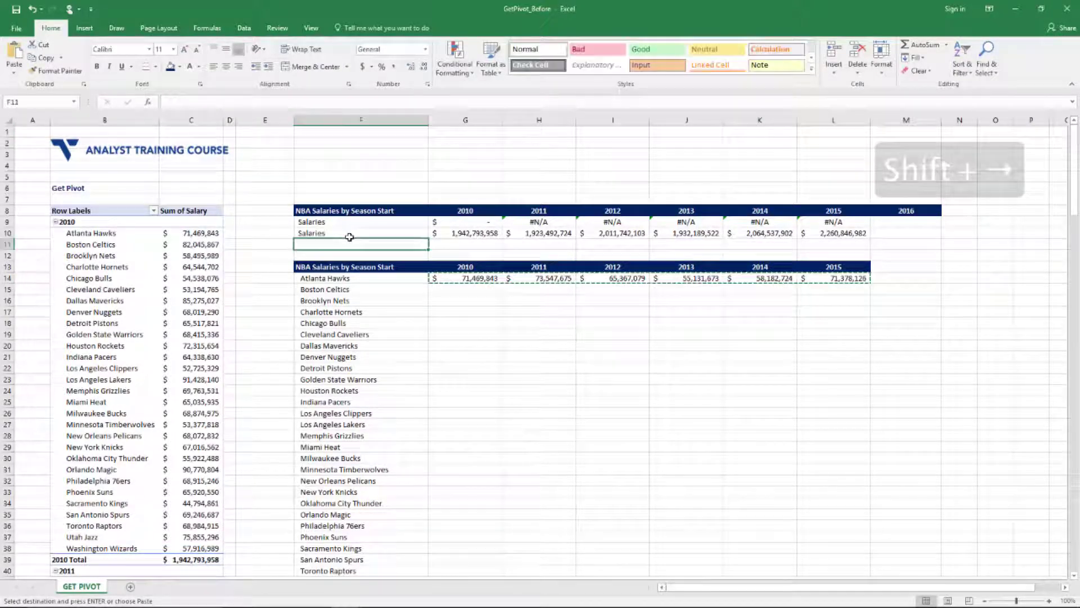
Copy G14:L14 and paste only the formulas over G14:L42 to cover every team down to Washington Wizards.
{"action": "key", "text": "Down"}
{"action": "key", "text": "Down"}
{"action": "key", "text": "Down"}
{"action": "key", "text": "Down"}
{"action": "key", "text": "Down"}
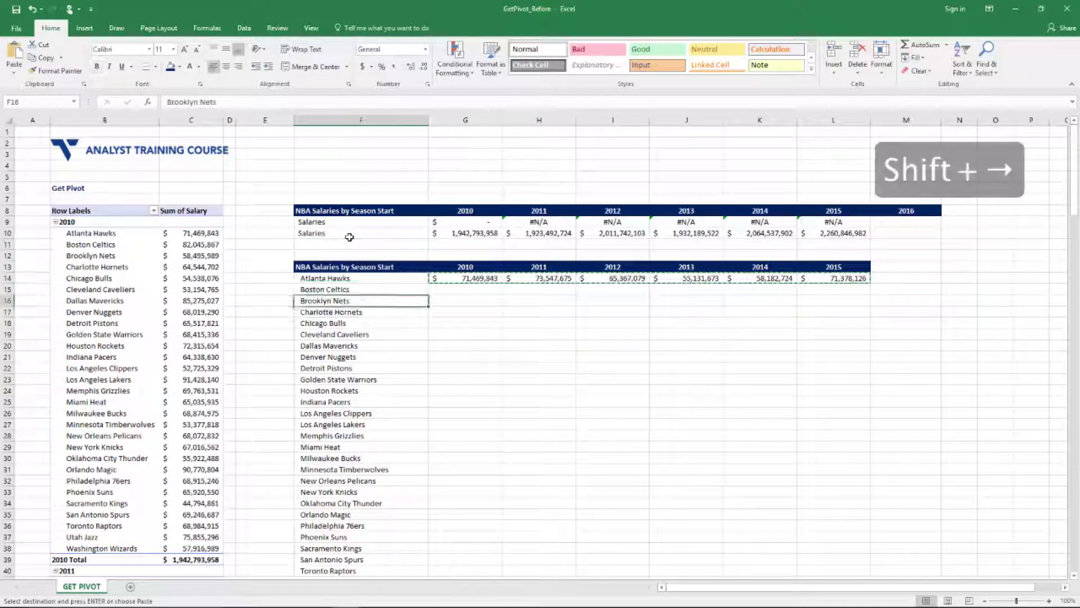
{"action": "key", "text": "Up"}
{"action": "key", "text": "Up"}
{"action": "key", "text": "Right"}
{"action": "key", "text": "shift+Right"}
{"action": "key", "text": "shift+Right"}
{"action": "key", "text": "shift+Right"}
{"action": "key", "text": "shift+Right"}
{"action": "key", "text": "shift+Right"}
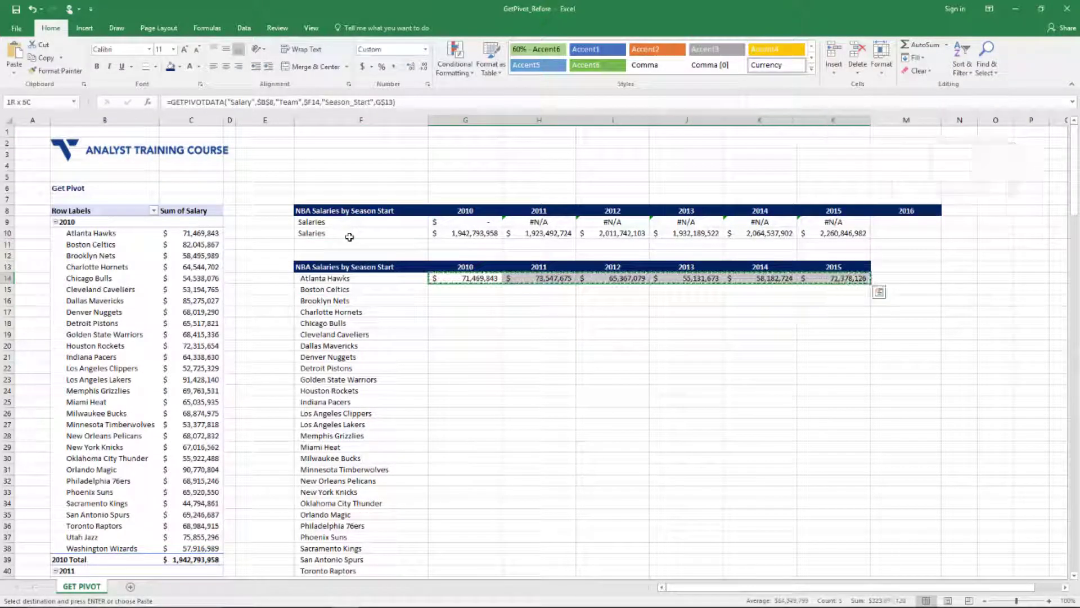
{"action": "key", "text": "shift+Down"}
{"action": "key", "text": "shift+Down"}
{"action": "key", "text": "shift+Down"}
{"action": "key", "text": "shift+Down"}
{"action": "key", "text": "shift+Down"}
{"action": "key", "text": "shift+Down"}
{"action": "key", "text": "shift+Down"}
{"action": "key", "text": "shift+Down"}
{"action": "key", "text": "shift+Down"}
{"action": "key", "text": "shift+Down"}
{"action": "key", "text": "shift+Down"}
{"action": "key", "text": "shift+Down"}
{"action": "key", "text": "shift+Down"}
{"action": "key", "text": "shift+Down"}
{"action": "key", "text": "shift+Down"}
{"action": "key", "text": "shift+Down"}
{"action": "key", "text": "shift+Down"}
{"action": "key", "text": "shift+Down"}
{"action": "key", "text": "shift+Down"}
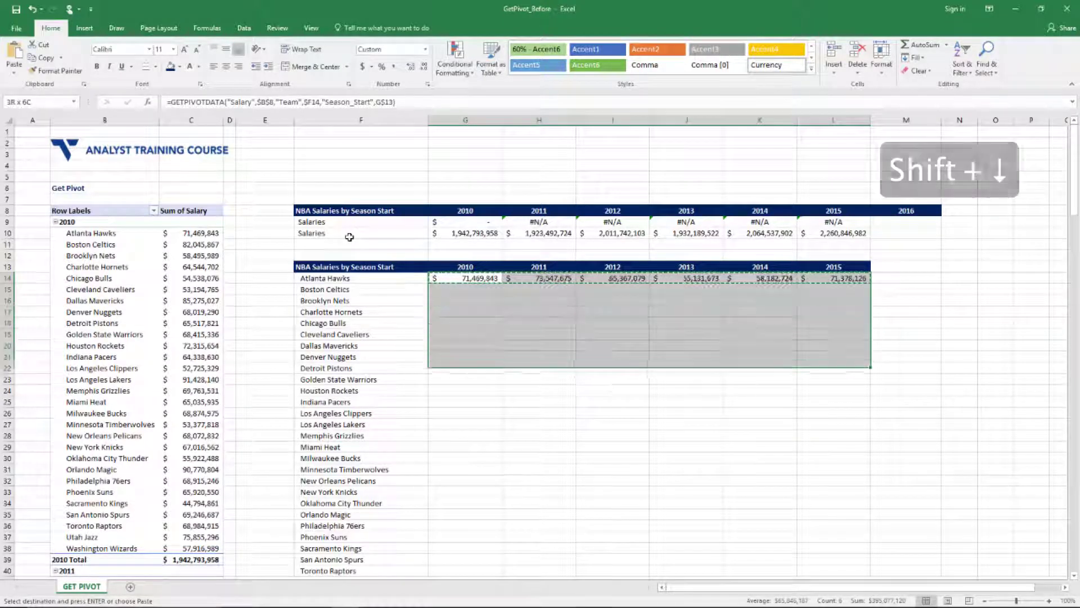
{"action": "key", "text": "shift+Up"}
{"action": "key", "text": "shift+Up"}
{"action": "key", "text": "shift+Down"}
{"action": "key", "text": "shift+Down"}
{"action": "key", "text": "shift+Down"}
{"action": "key", "text": "shift+Down"}
{"action": "key", "text": "shift+Down"}
{"action": "key", "text": "shift+Down"}
{"action": "key", "text": "shift+Down"}
{"action": "key", "text": "shift+Down"}
{"action": "key", "text": "shift+Down"}
{"action": "key", "text": "shift+Down"}
{"action": "key", "text": "shift+Down"}
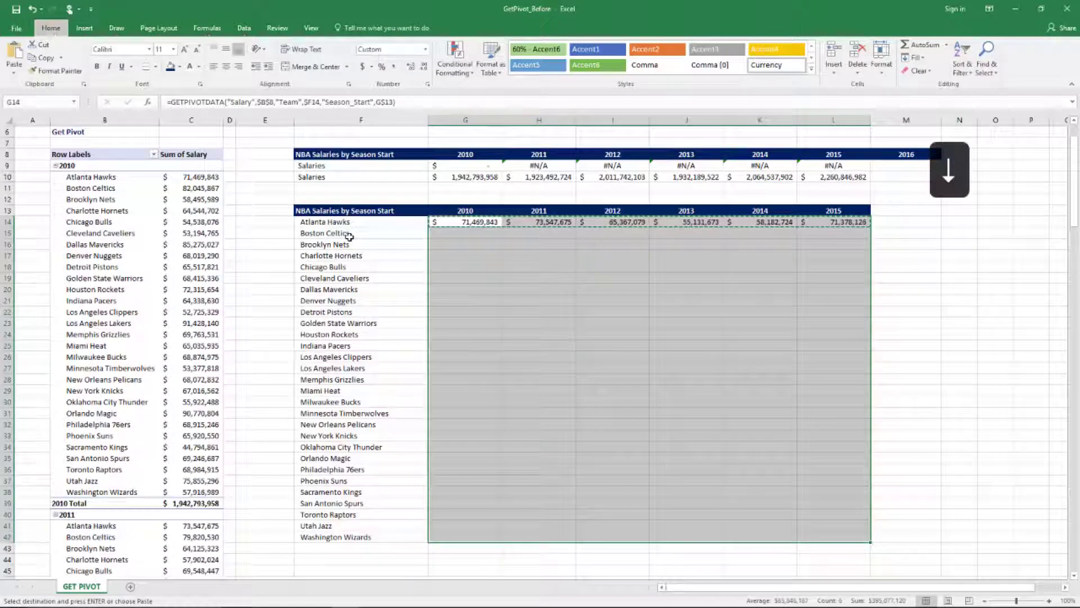
{"action": "key", "text": "alt+e"}
{"action": "key", "text": "s"}
{"action": "key", "text": "f"}
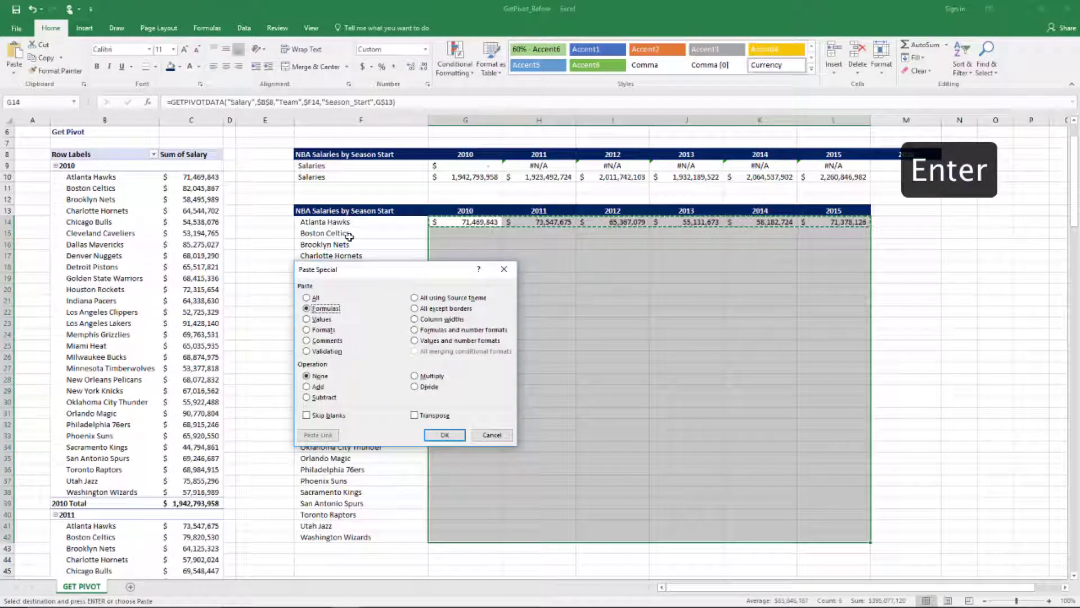
{"action": "key", "text": "Return"}
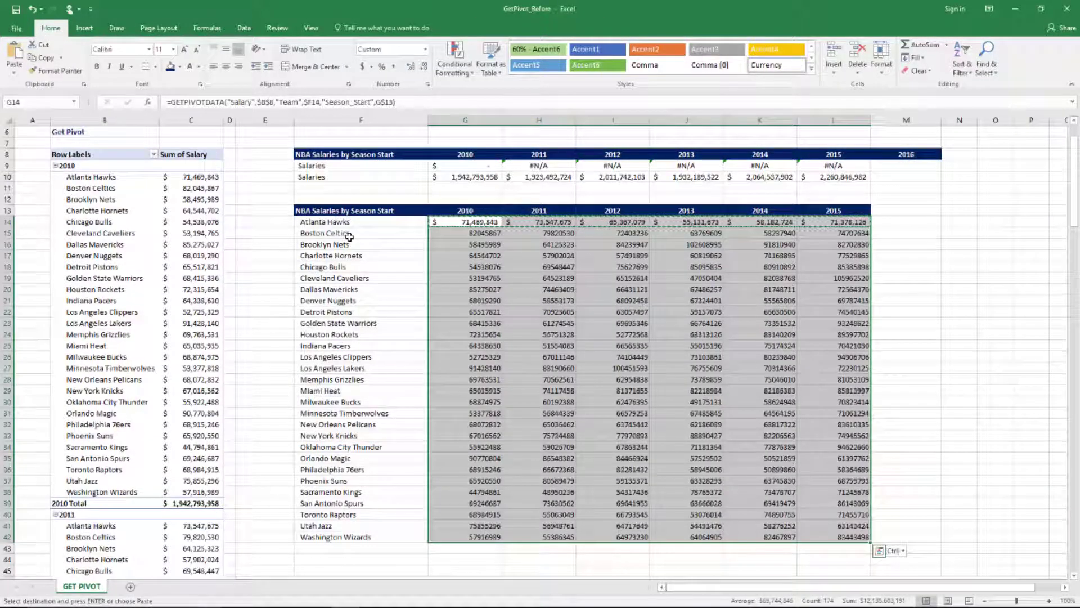
Format G14:L42 in the accounting number format with no decimal places.
{"action": "left_click", "coordinate": [364, 67]}
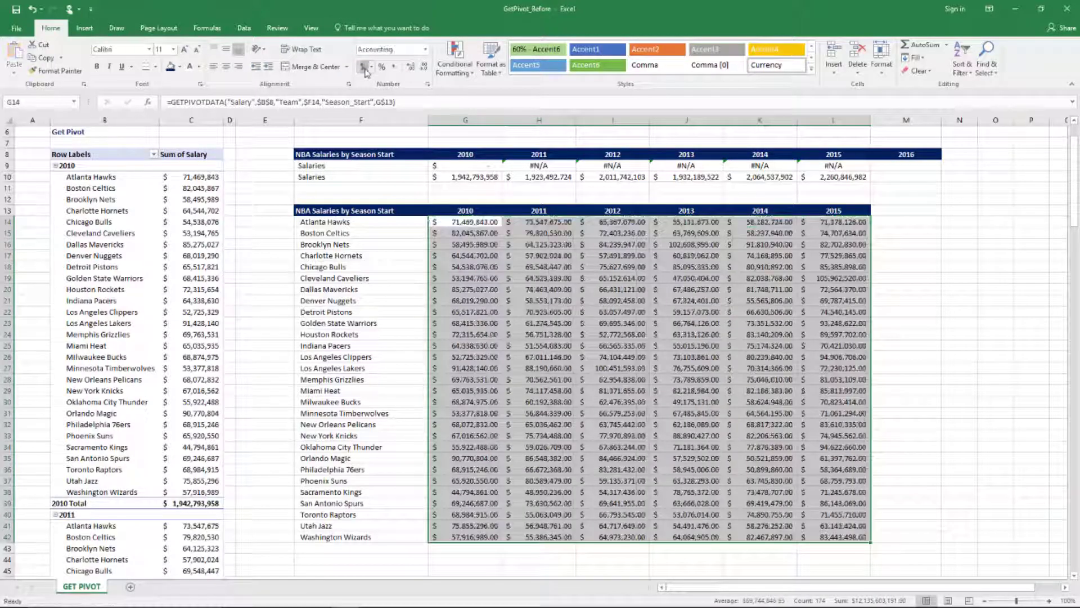
{"action": "left_click", "coordinate": [424, 67]}
{"action": "left_click", "coordinate": [424, 66]}
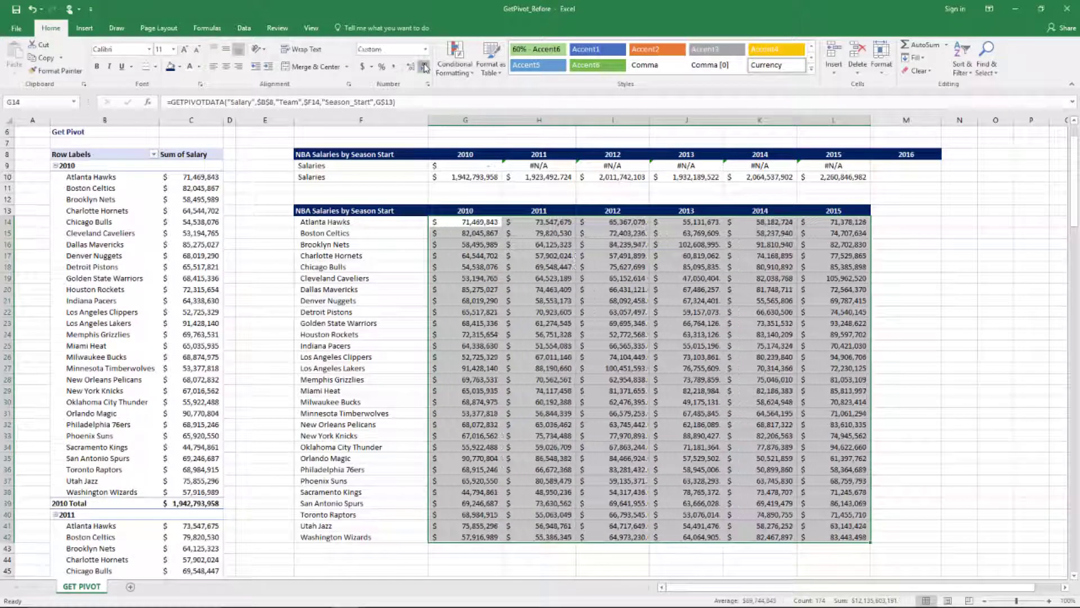
{"action": "left_click", "coordinate": [490, 264]}
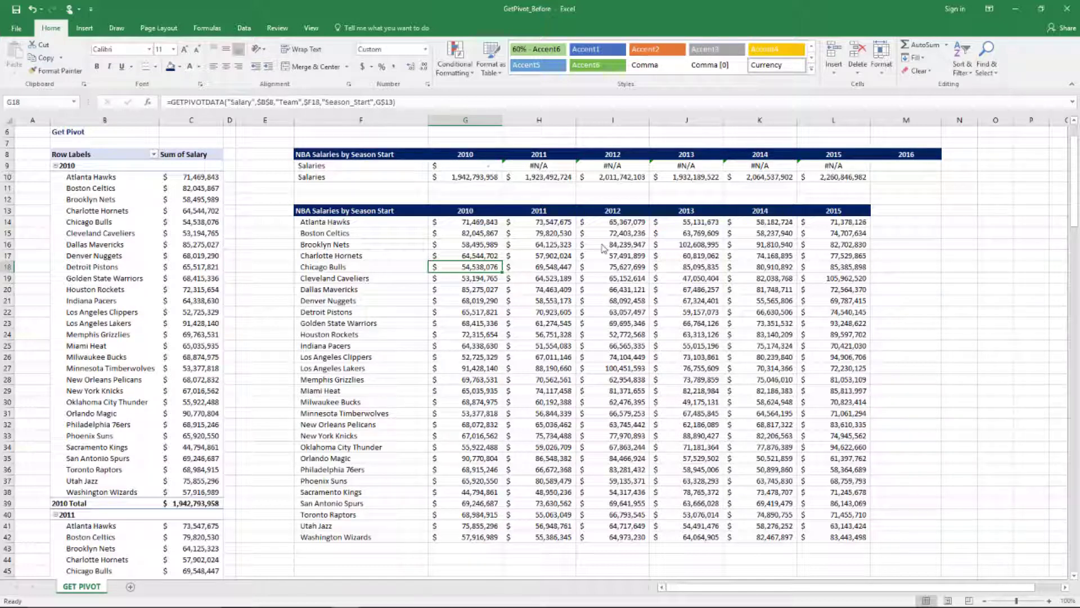
Add the Rk field to the pivot table's rows beneath Team.
{"action": "left_click", "coordinate": [139, 280]}
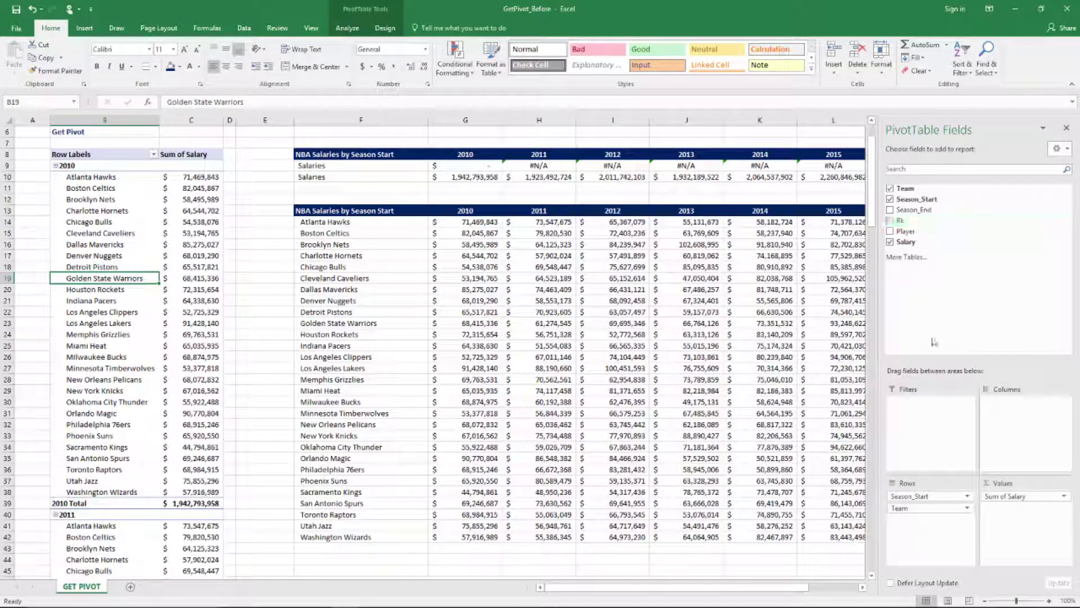
{"action": "left_click_drag", "start_coordinate": [935, 342], "coordinate": [945, 533]}
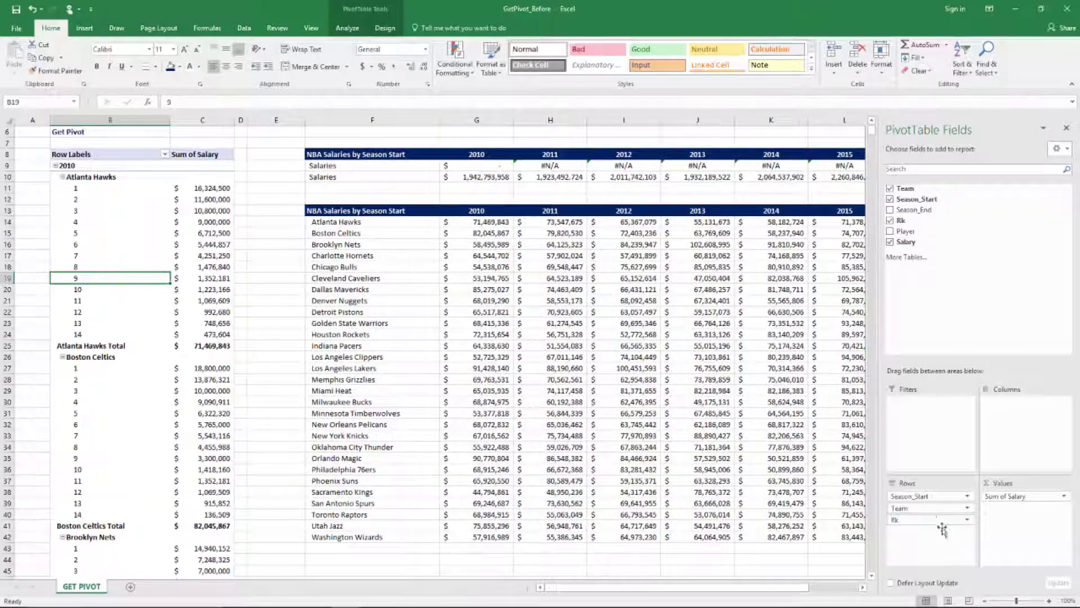
Review the Milwaukee Bucks row of the team summary and compare the pivot table's 2010 Boston Celtics total with the result in G15.
{"action": "left_click", "coordinate": [646, 405]}
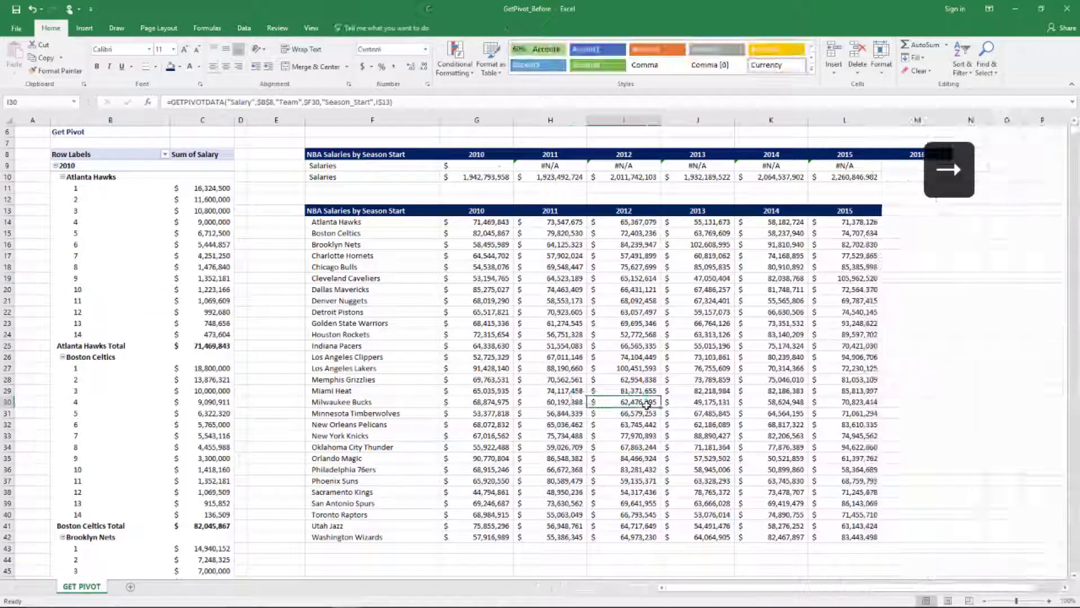
{"action": "key", "text": "Right"}
{"action": "key", "text": "Right"}
{"action": "key", "text": "Right"}
{"action": "key", "text": "Right"}
{"action": "key", "text": "Right"}
{"action": "key", "text": "Left"}
{"action": "key", "text": "Left"}
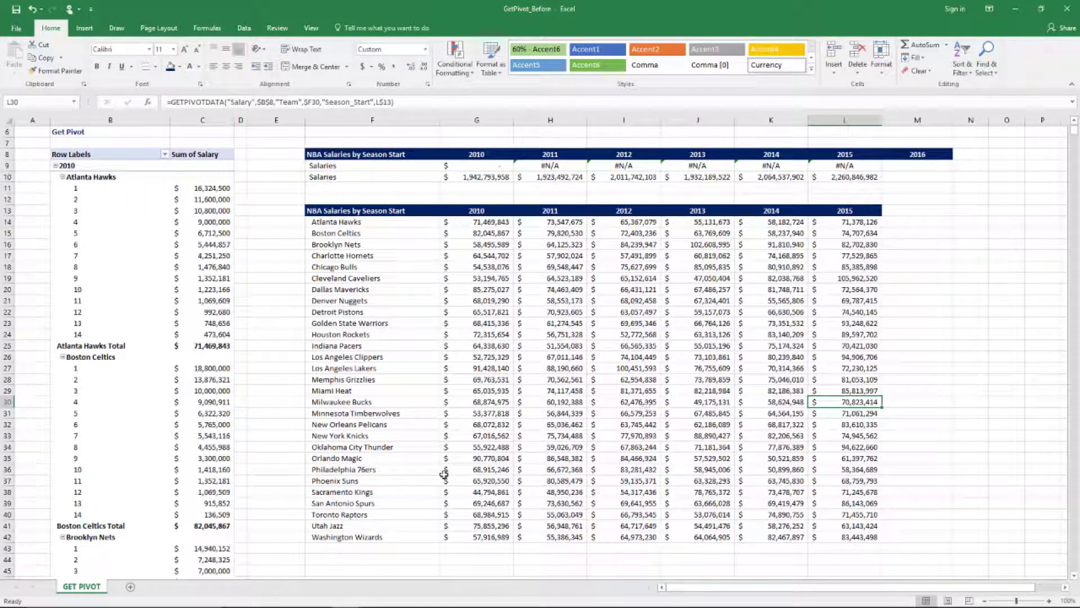
{"action": "left_click", "coordinate": [216, 526]}
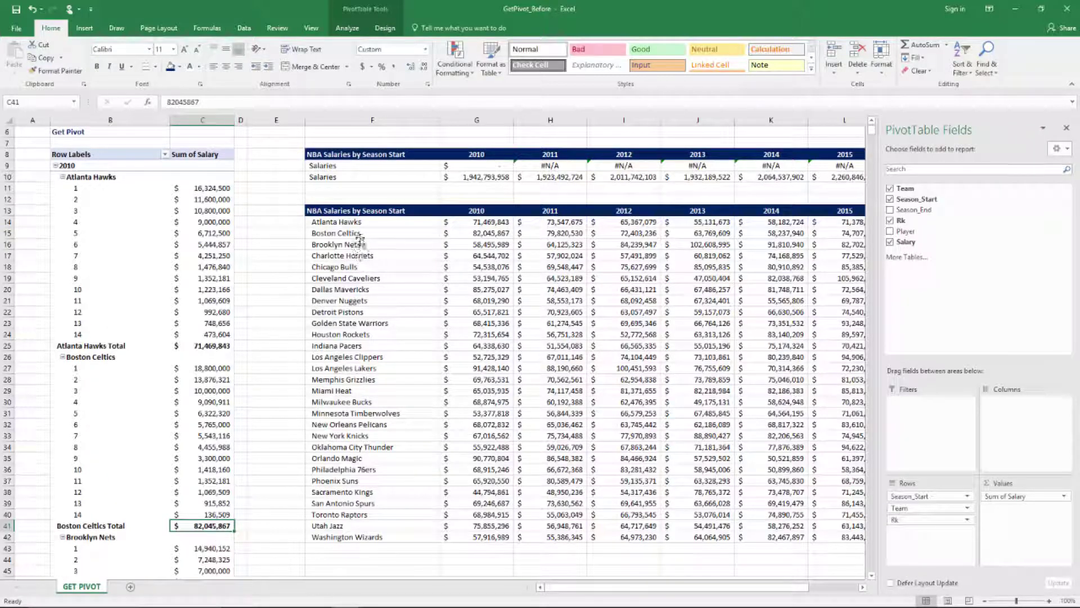
{"action": "left_click", "coordinate": [484, 232]}
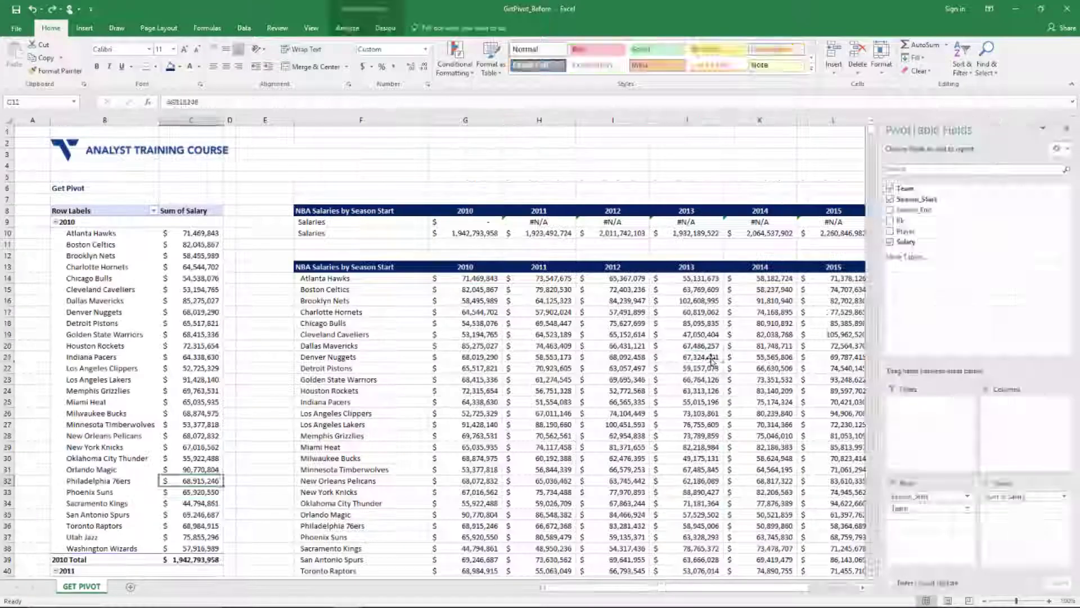
{"action": "left_click", "coordinate": [710, 358]}
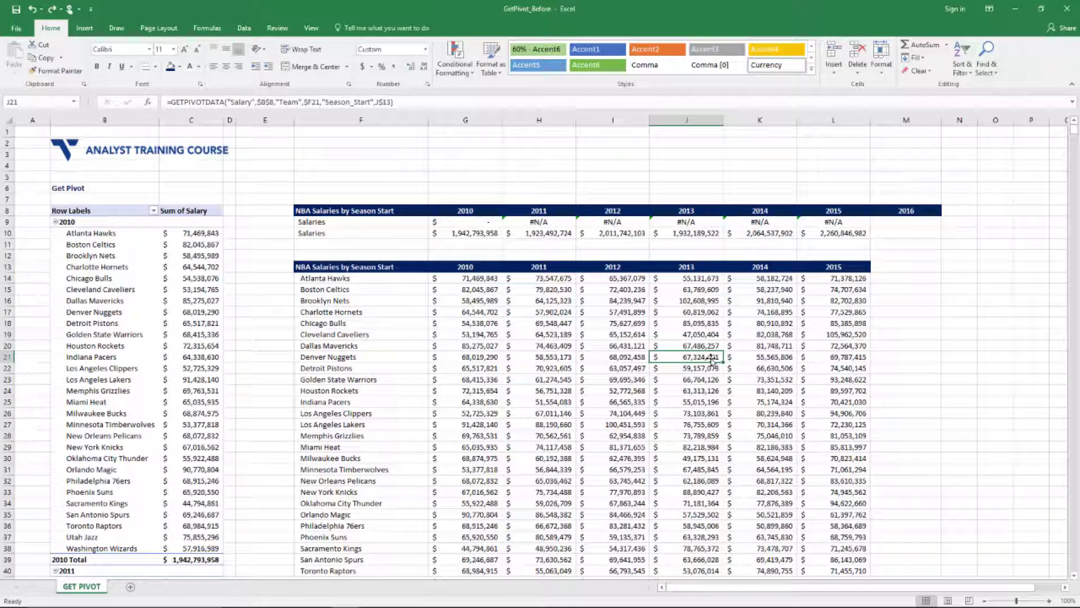